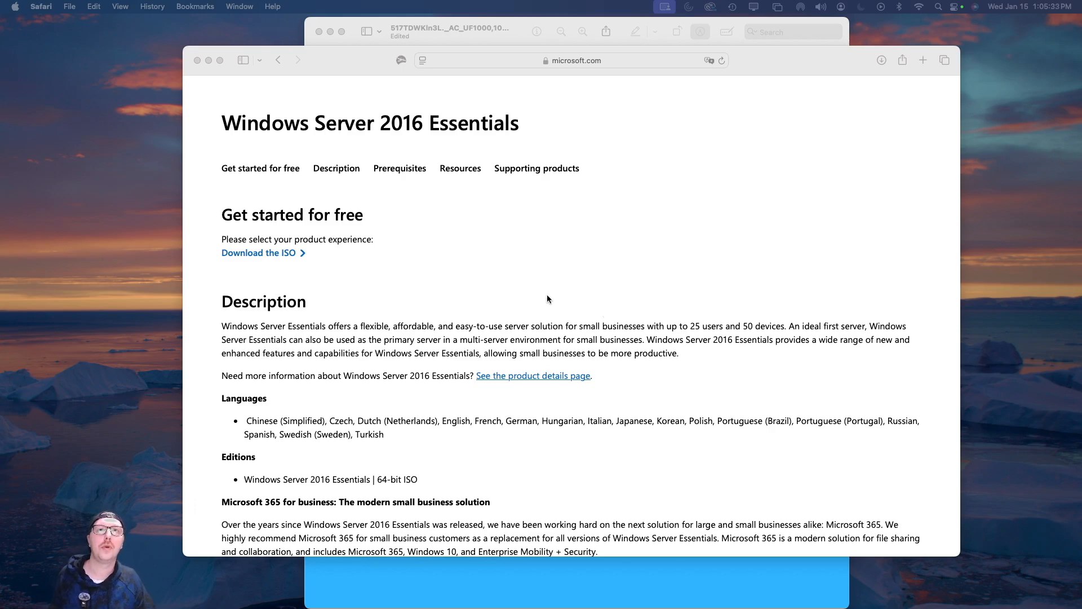
Scroll to Prerequisites and select the evaluation product key under Installation Guidelines
{"action": "scroll", "coordinate": [547, 296], "scroll_direction": "down", "scroll_amount": 10}
{"action": "scroll", "coordinate": [529, 359], "scroll_direction": "down", "scroll_amount": 2}
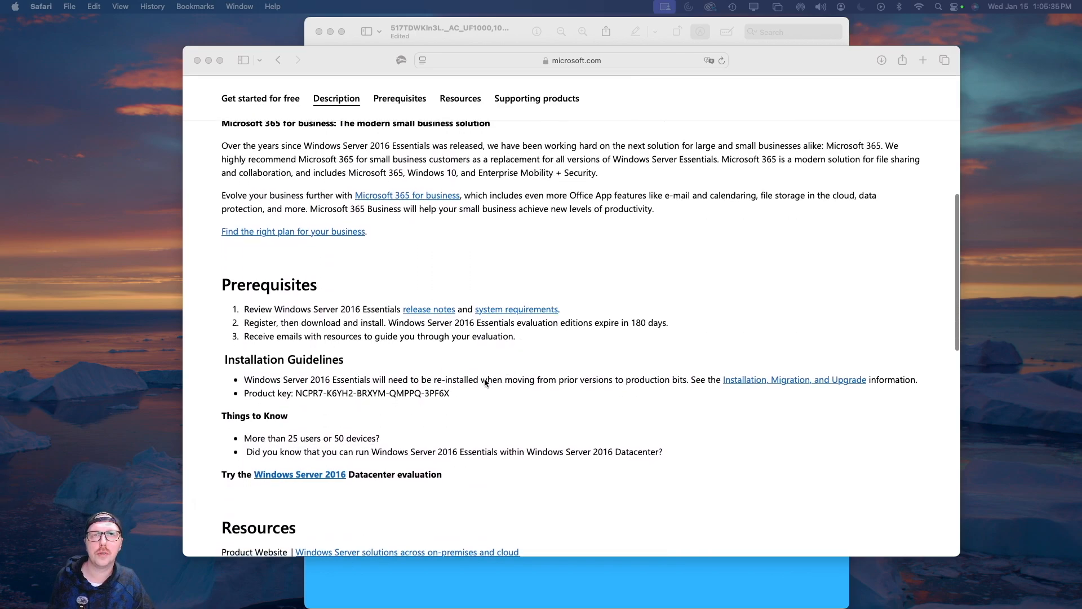
{"action": "left_click", "coordinate": [451, 393]}
{"action": "left_click_drag", "start_coordinate": [296, 393], "coordinate": [455, 394]}
{"action": "left_click", "coordinate": [462, 395]}
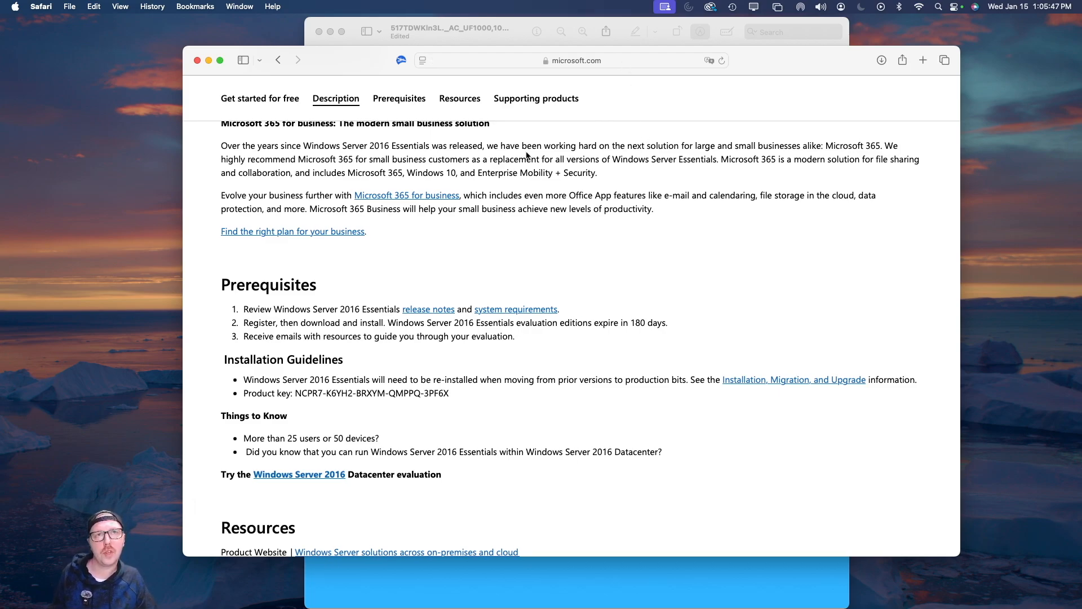
{"action": "scroll", "coordinate": [488, 165], "scroll_direction": "up", "scroll_amount": 1}
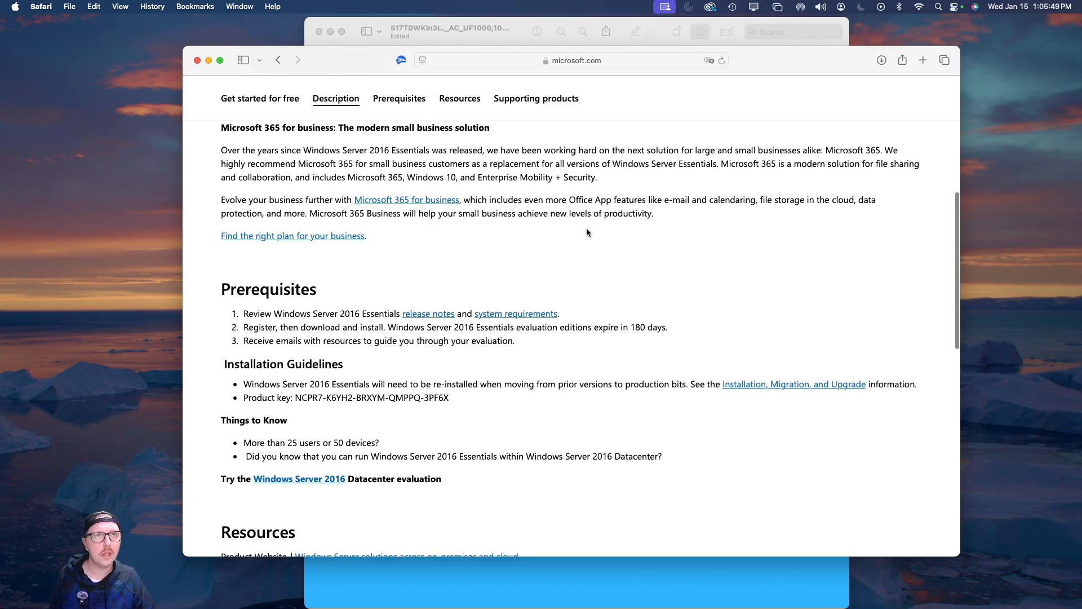
{"action": "scroll", "coordinate": [604, 215], "scroll_direction": "down", "scroll_amount": 1}
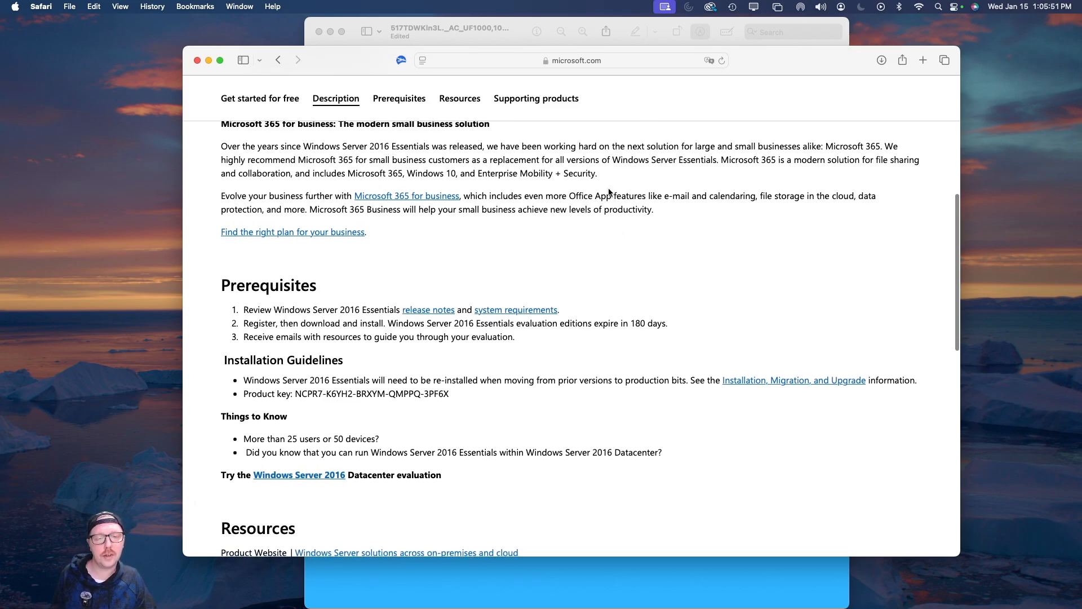
{"action": "scroll", "coordinate": [612, 190], "scroll_direction": "down", "scroll_amount": 1}
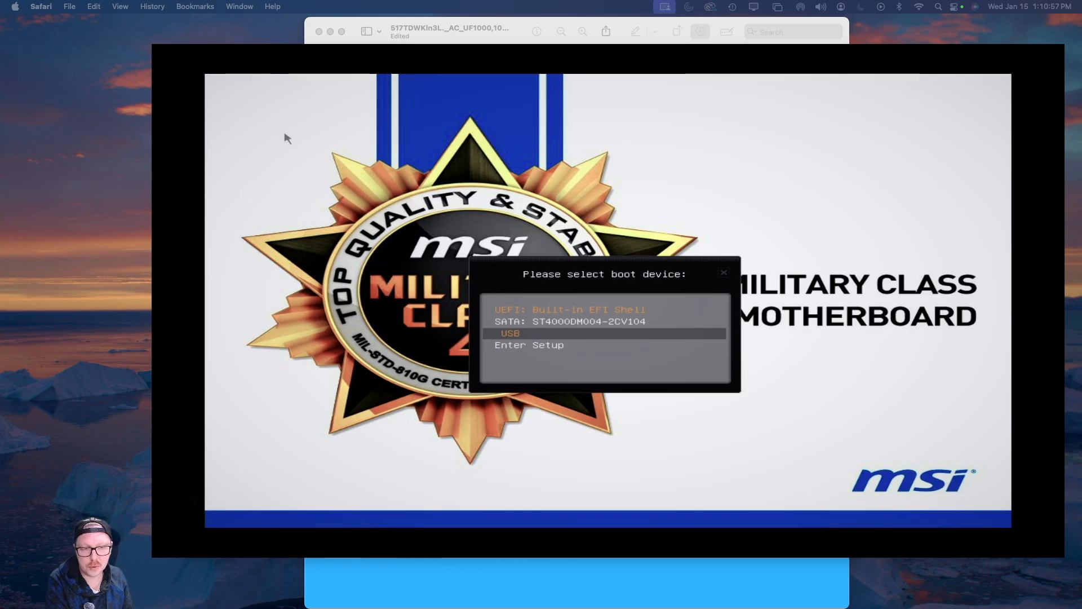
Boot from the USB drive in the MSI boot menu and start Windows Setup
{"action": "key", "text": "Down"}
{"action": "key", "text": "Up"}
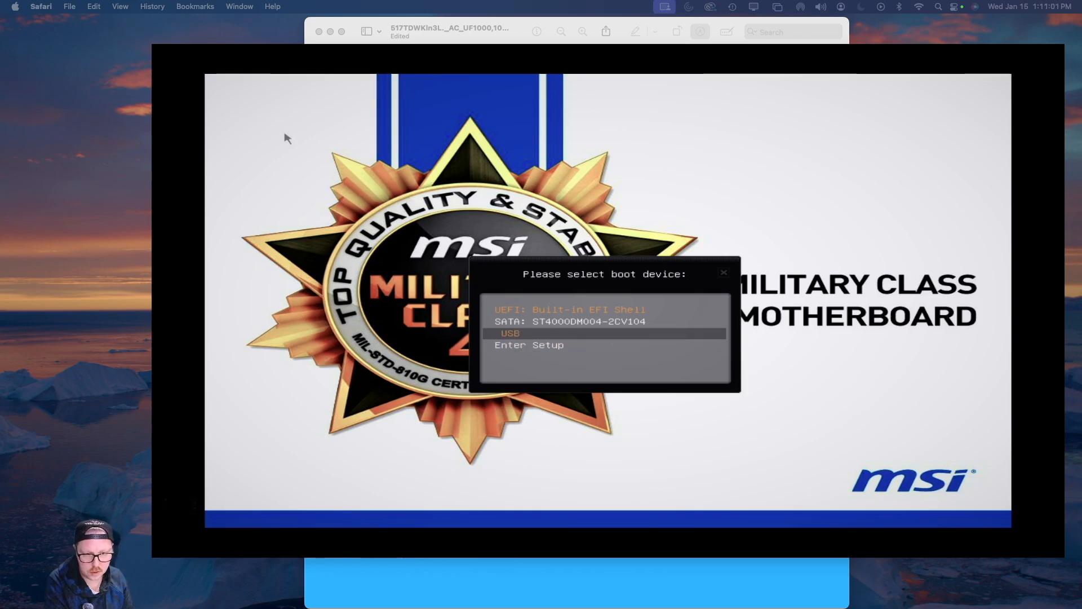
{"action": "key", "text": "Down"}
{"action": "key", "text": "Up"}
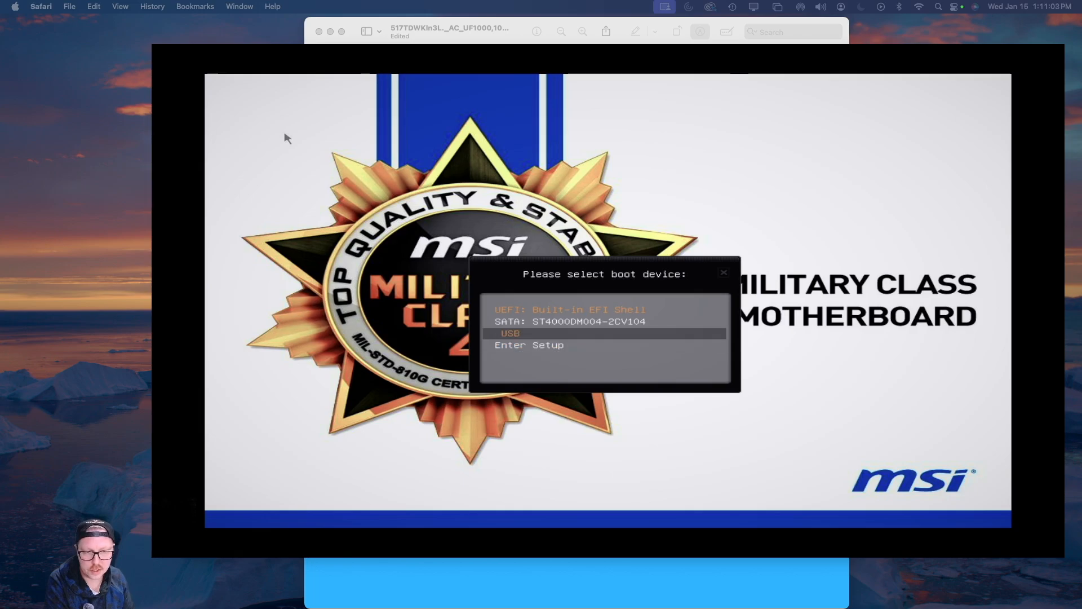
{"action": "key", "text": "Return"}
{"action": "key", "text": "Return"}
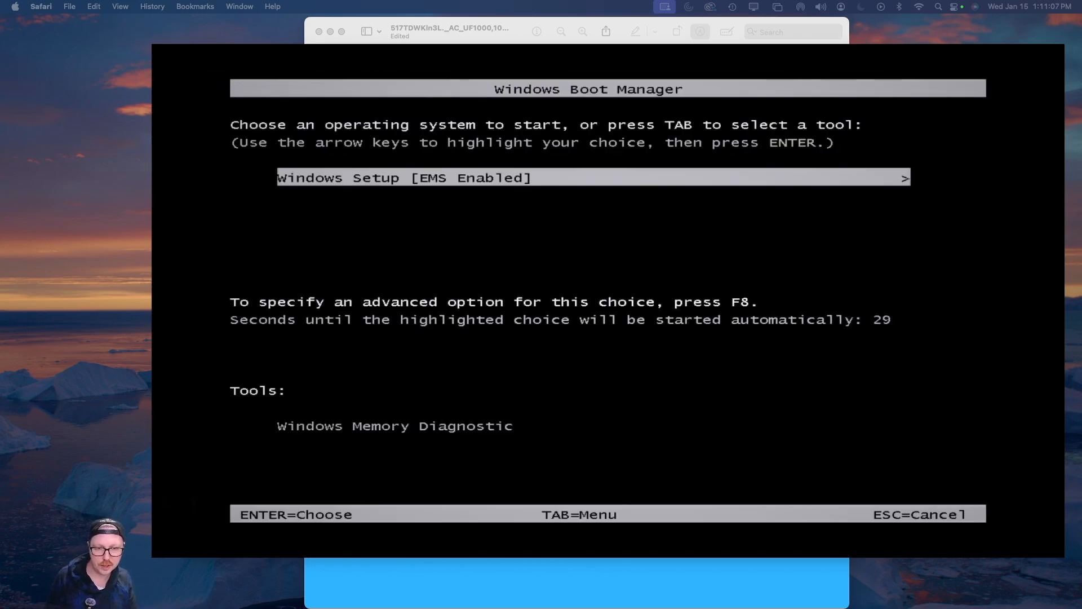
{"action": "key", "text": "Return"}
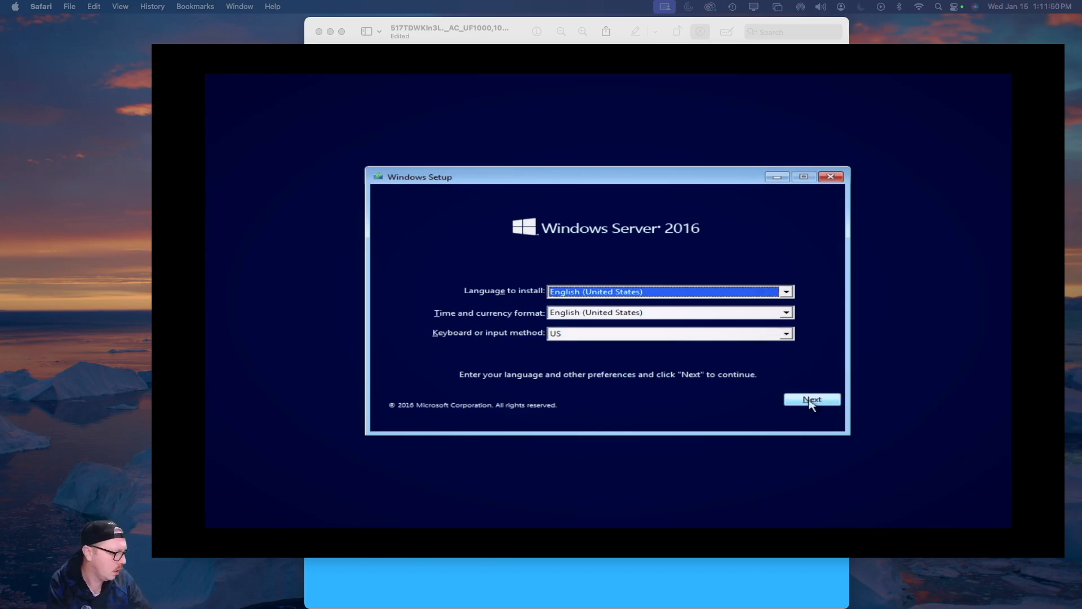
Start a custom Windows Server 2016 install without a product key, accepting the licence terms
{"action": "left_click", "coordinate": [810, 401]}
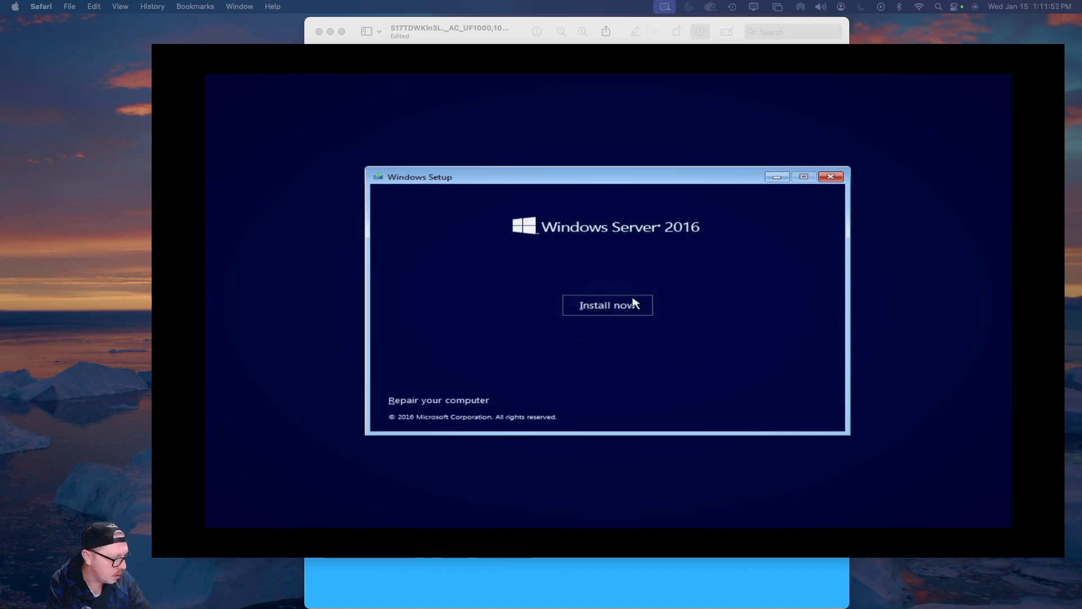
{"action": "left_click", "coordinate": [616, 307]}
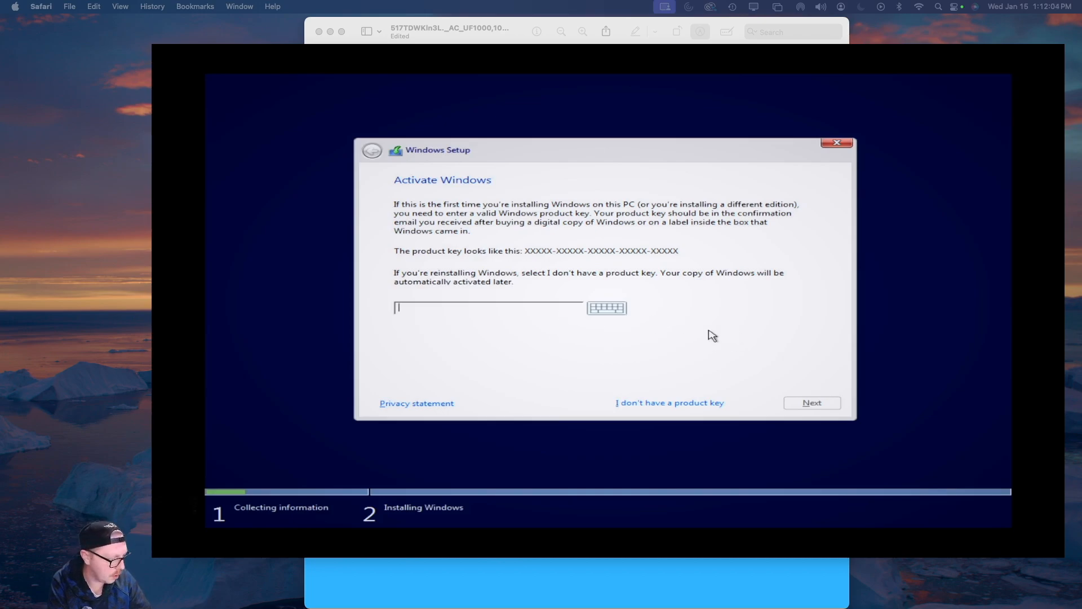
{"action": "left_click", "coordinate": [671, 403]}
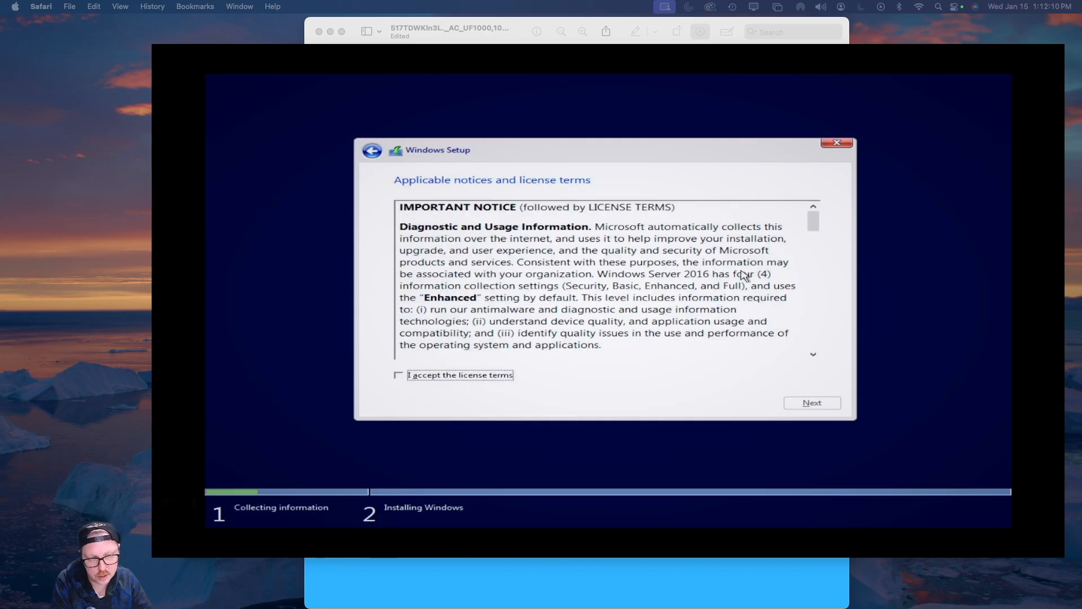
{"action": "left_click", "coordinate": [473, 376]}
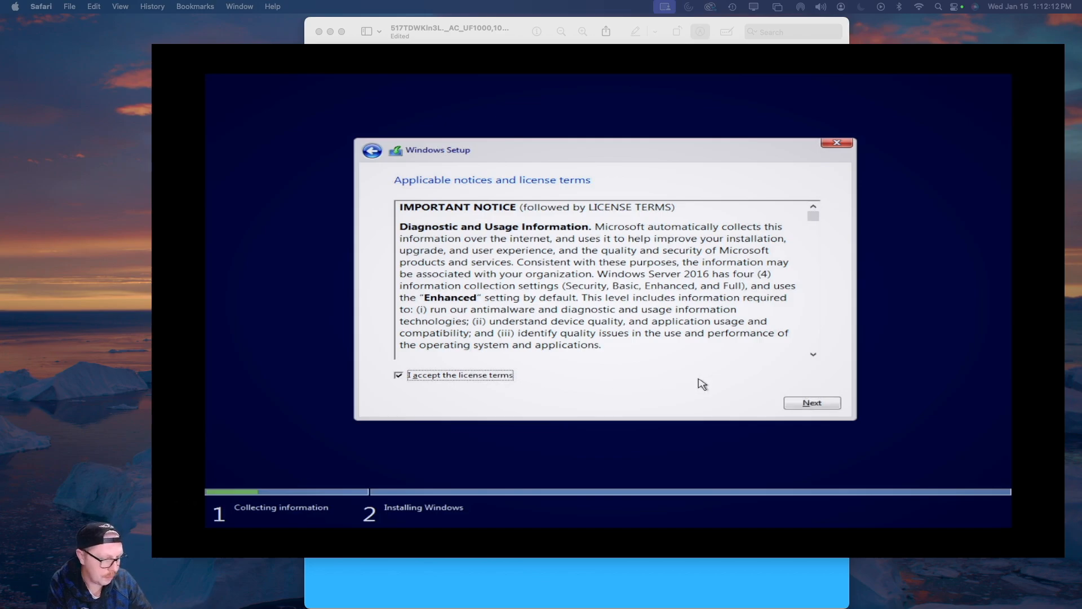
{"action": "left_click", "coordinate": [806, 403]}
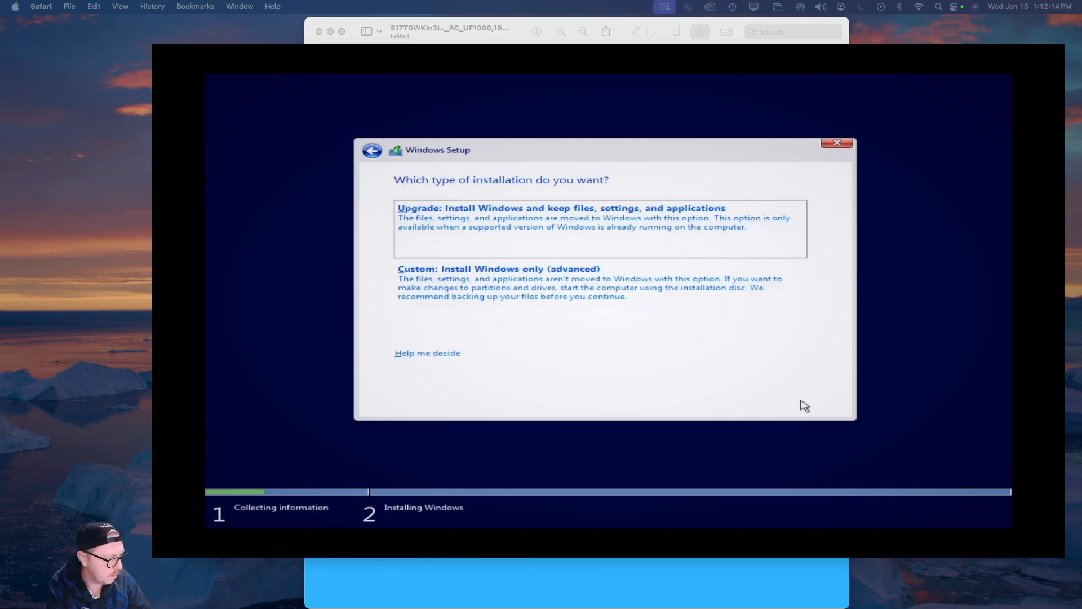
{"action": "left_click", "coordinate": [549, 290]}
Delete the 2047.4 GB Partition 1 and select the next partition to remove
{"action": "left_click", "coordinate": [558, 233]}
{"action": "left_click", "coordinate": [531, 331]}
{"action": "left_click", "coordinate": [711, 349]}
{"action": "left_click", "coordinate": [498, 246]}
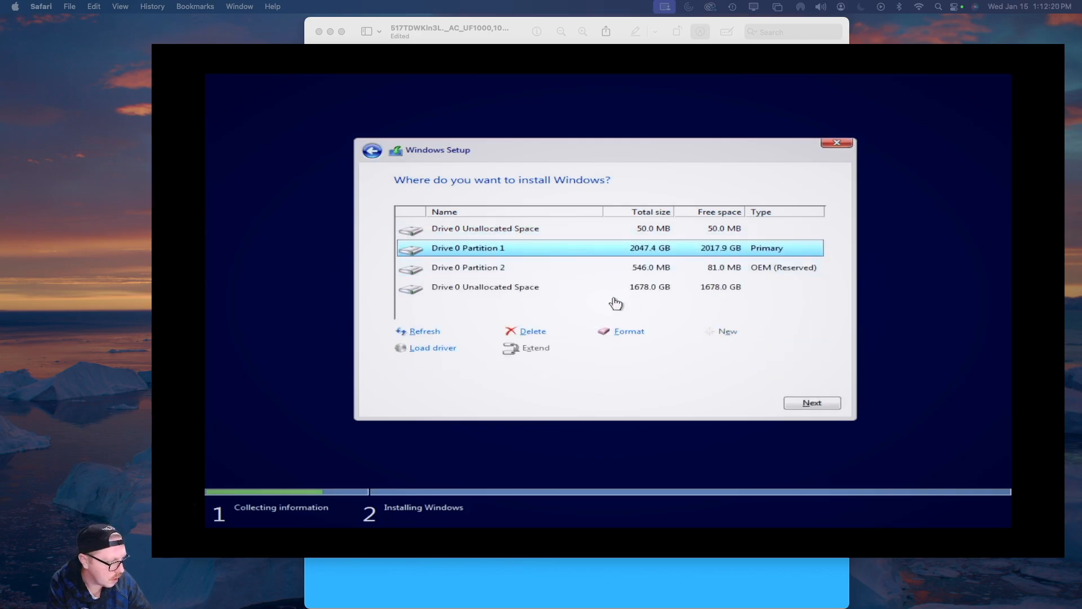
Delete the selected partition and the 546 MB reserved partition, confirming each deletion
{"action": "left_click", "coordinate": [515, 334]}
{"action": "left_click", "coordinate": [712, 350]}
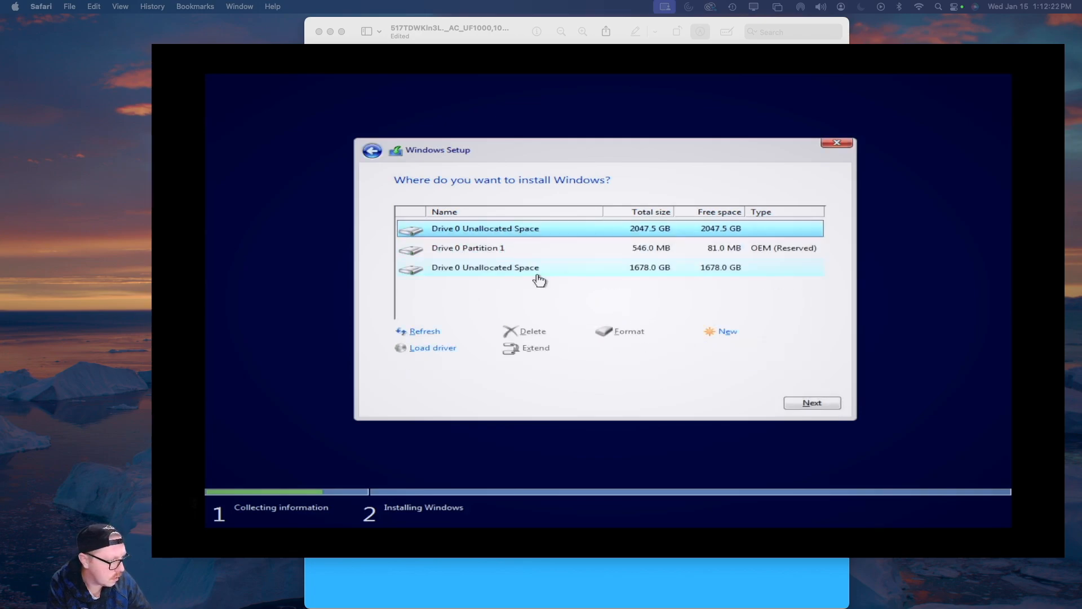
{"action": "left_click", "coordinate": [540, 250]}
{"action": "left_click", "coordinate": [531, 331]}
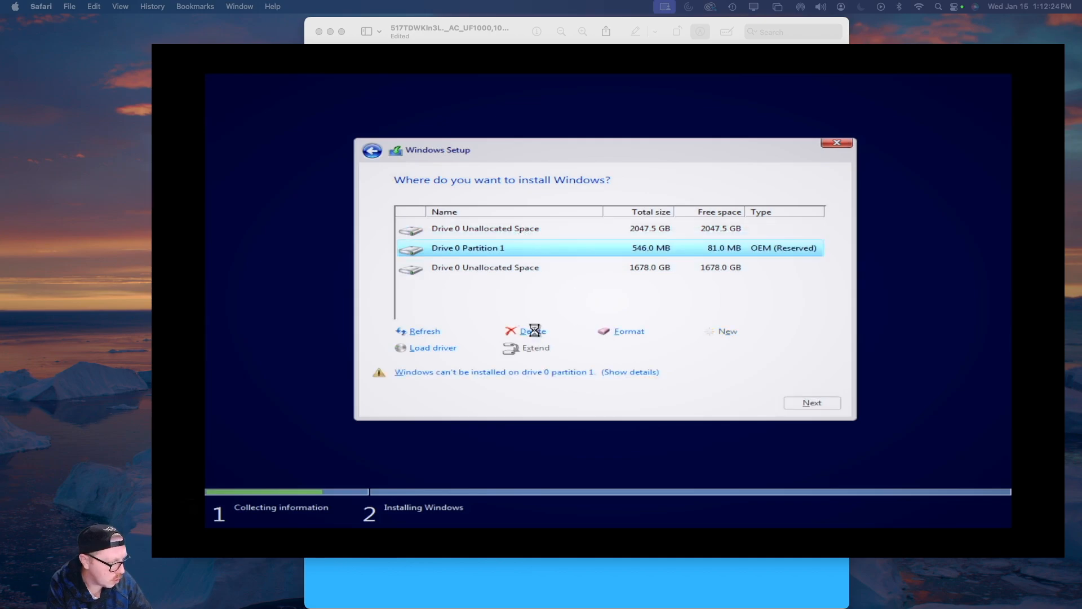
{"action": "left_click", "coordinate": [712, 349]}
Install Windows onto the 2048 GB unallocated space
{"action": "left_click", "coordinate": [505, 250]}
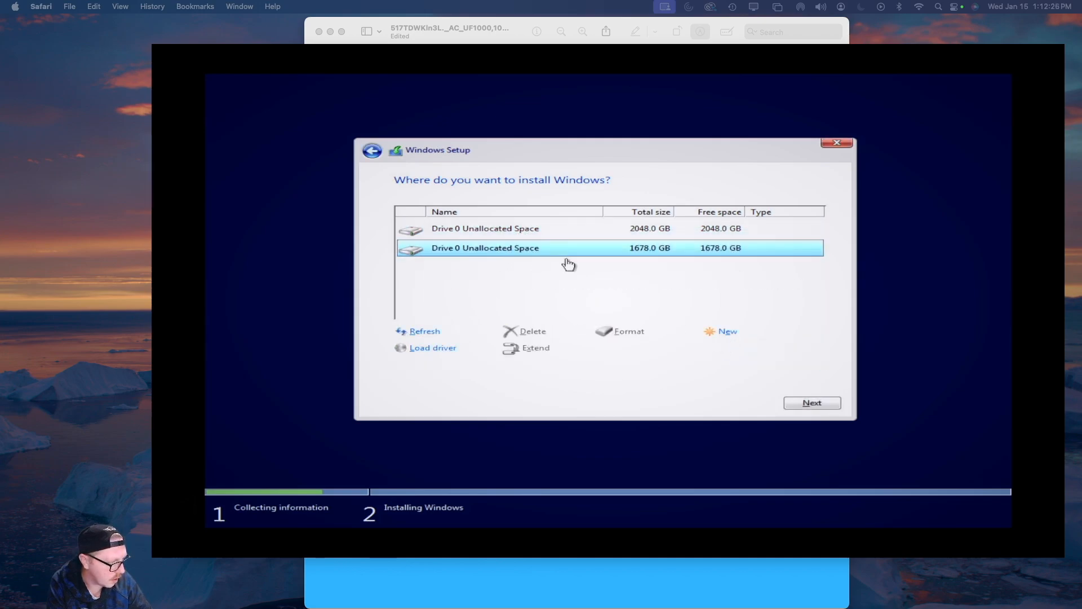
{"action": "left_click", "coordinate": [518, 231]}
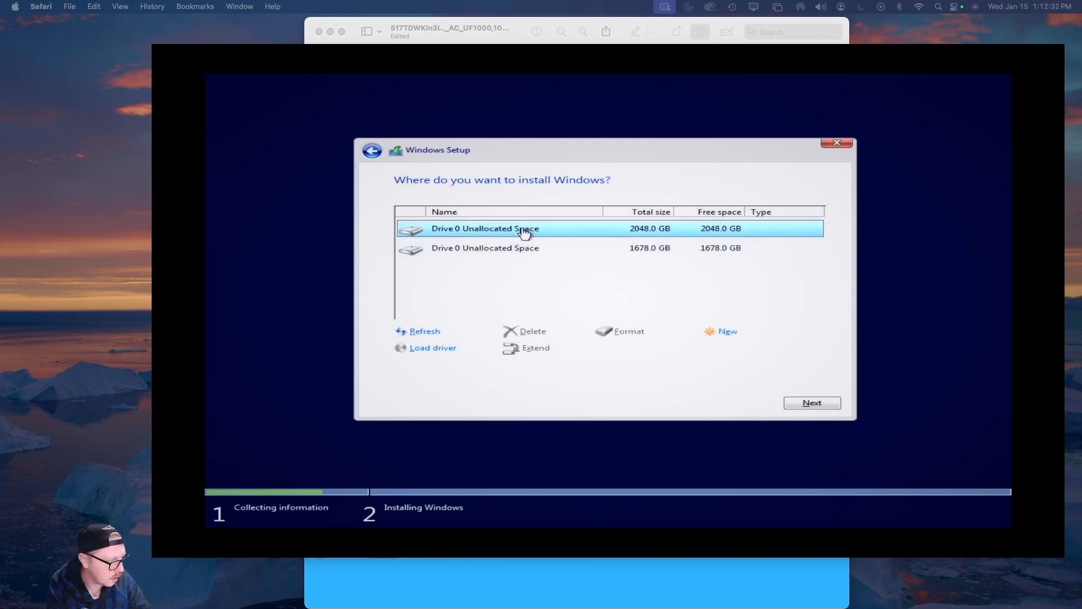
{"action": "left_click", "coordinate": [807, 403]}
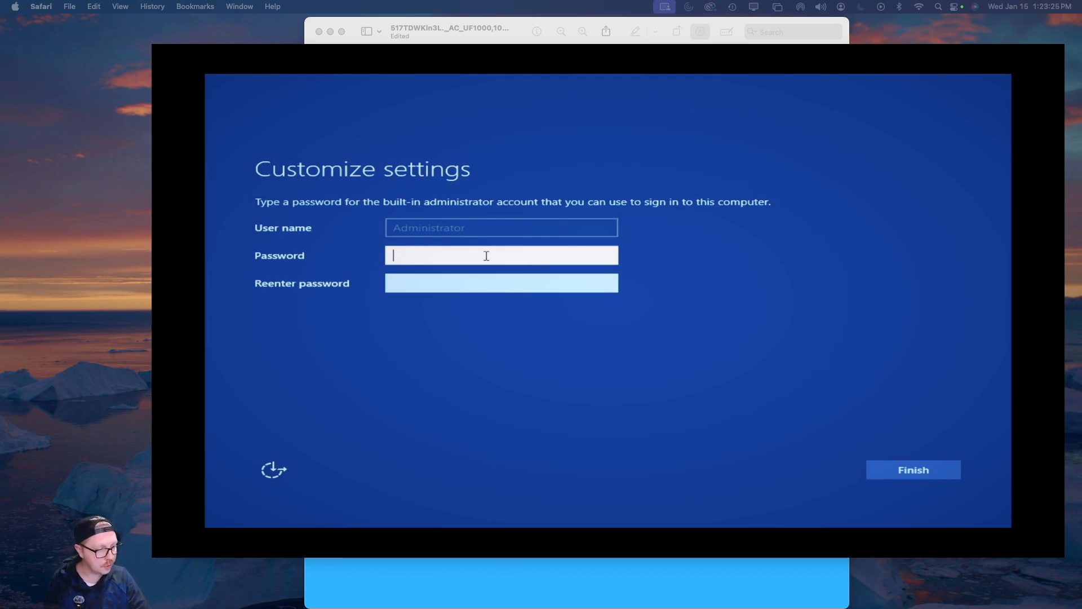
Set and confirm the built-in Administrator password, then sign in as Administrator
{"action": "type", "text": "•••••••••••••"}
{"action": "key", "text": "Tab"}
{"action": "type", "text": "•••••••••••••"}
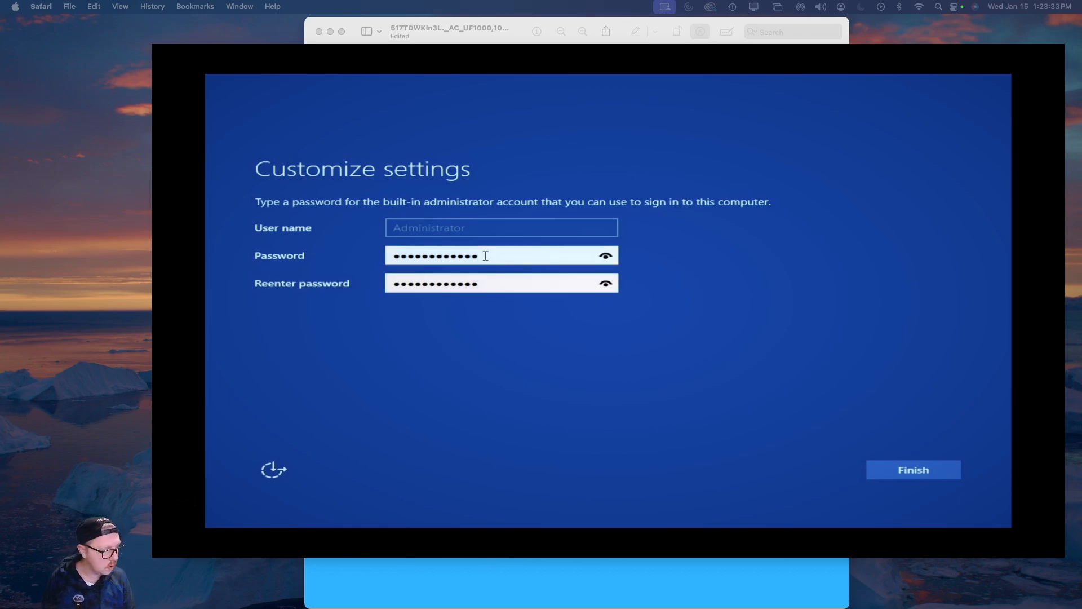
{"action": "key", "text": "Return"}
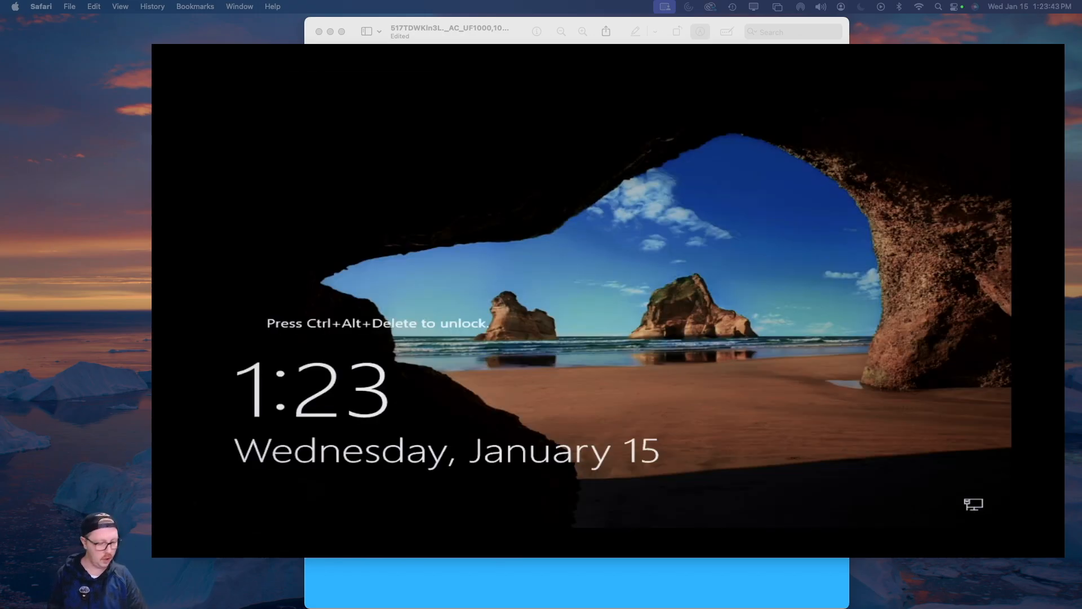
{"action": "key", "text": "ctrl+alt+Delete"}
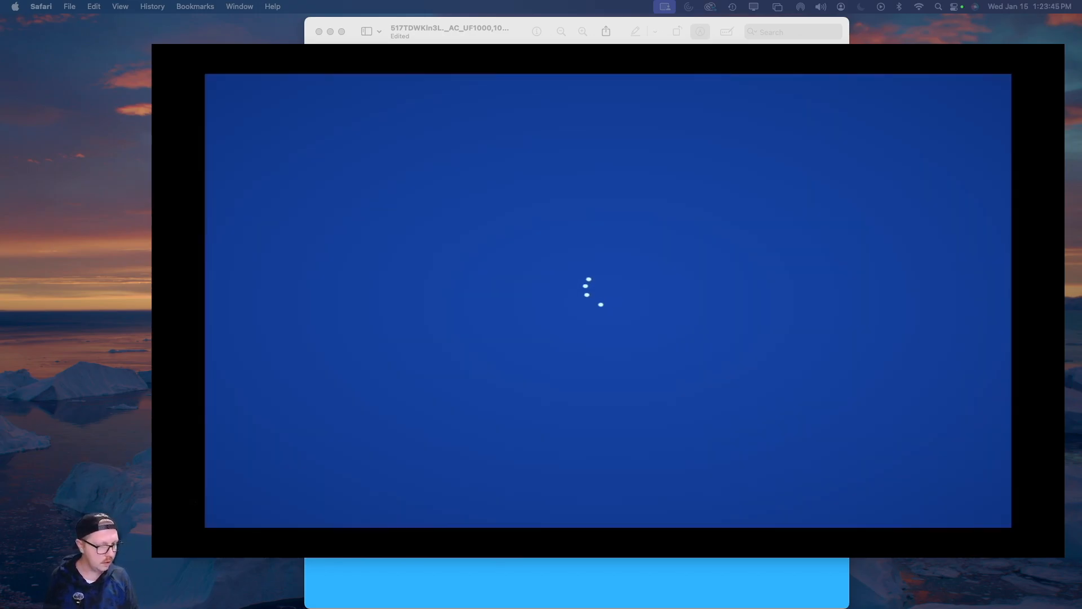
{"action": "type", "text": "************"}
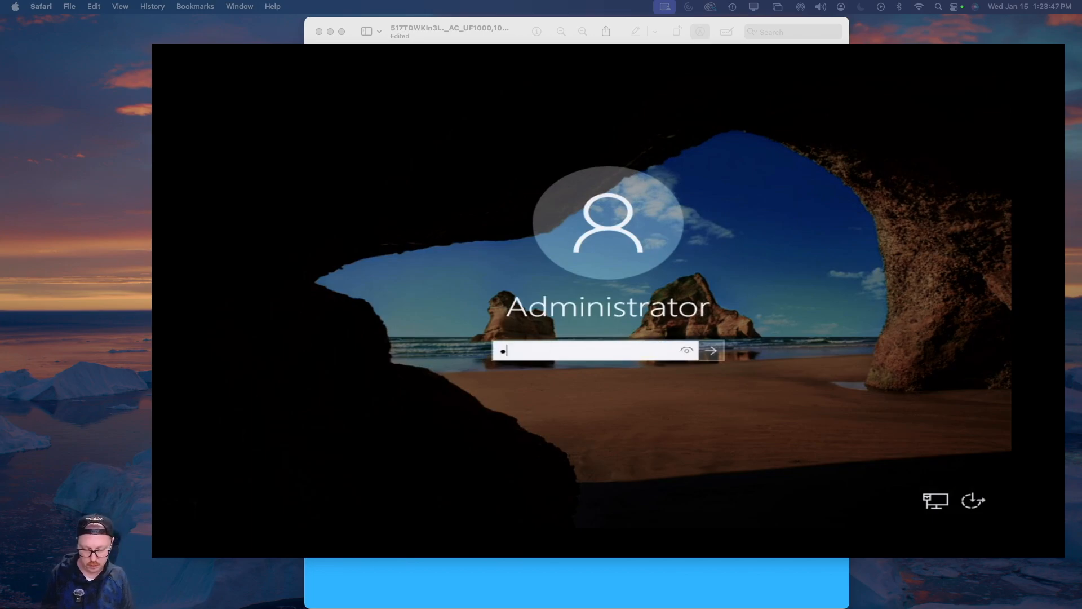
{"action": "key", "text": "Return"}
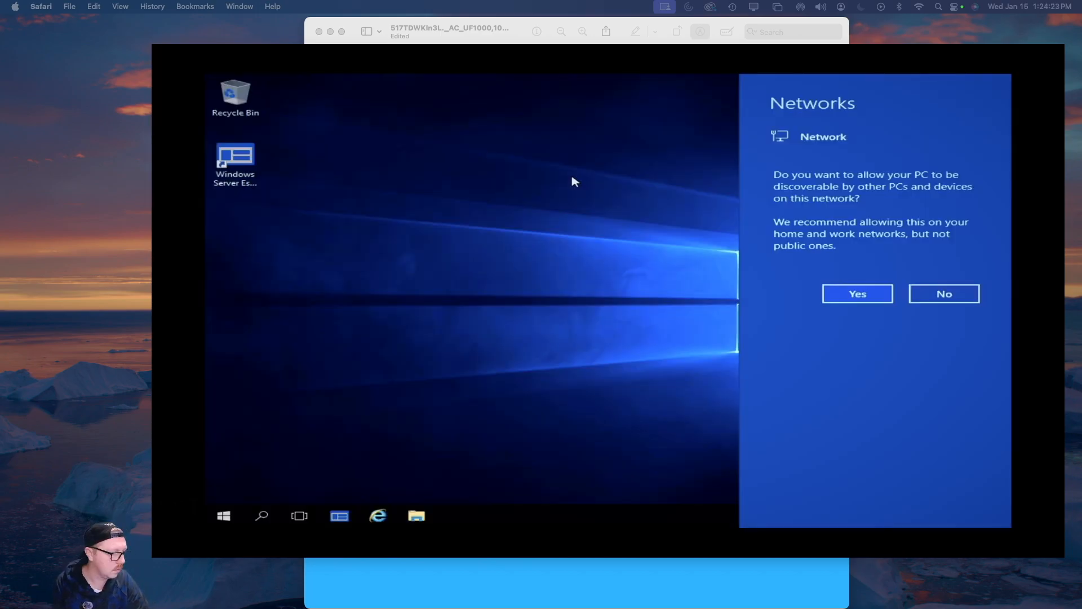
Answer Yes to make the PC discoverable on the network
{"action": "left_click", "coordinate": [856, 296]}
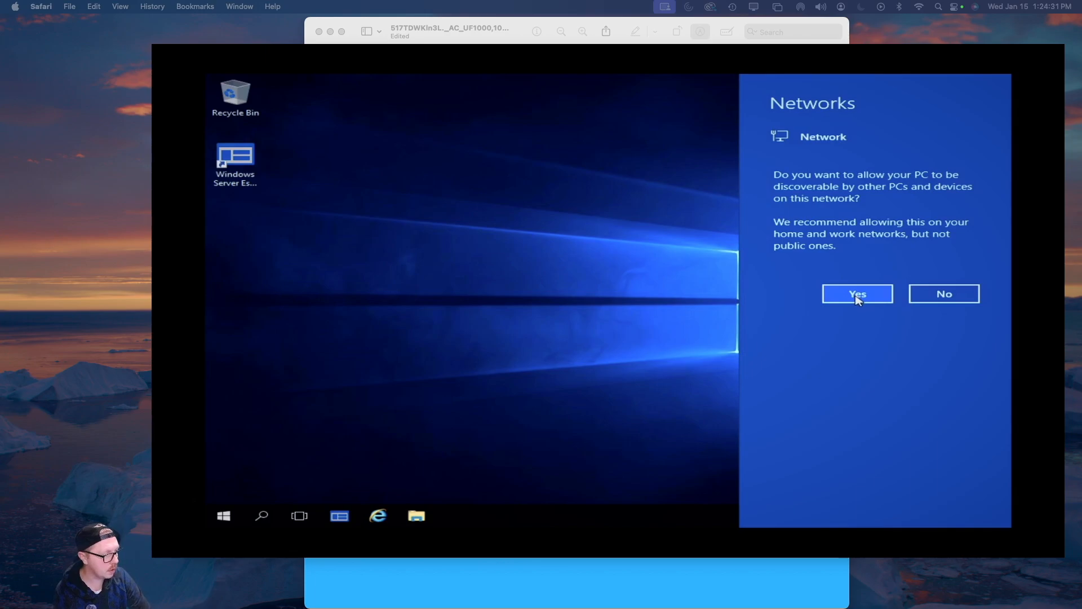
{"action": "left_click", "coordinate": [858, 294]}
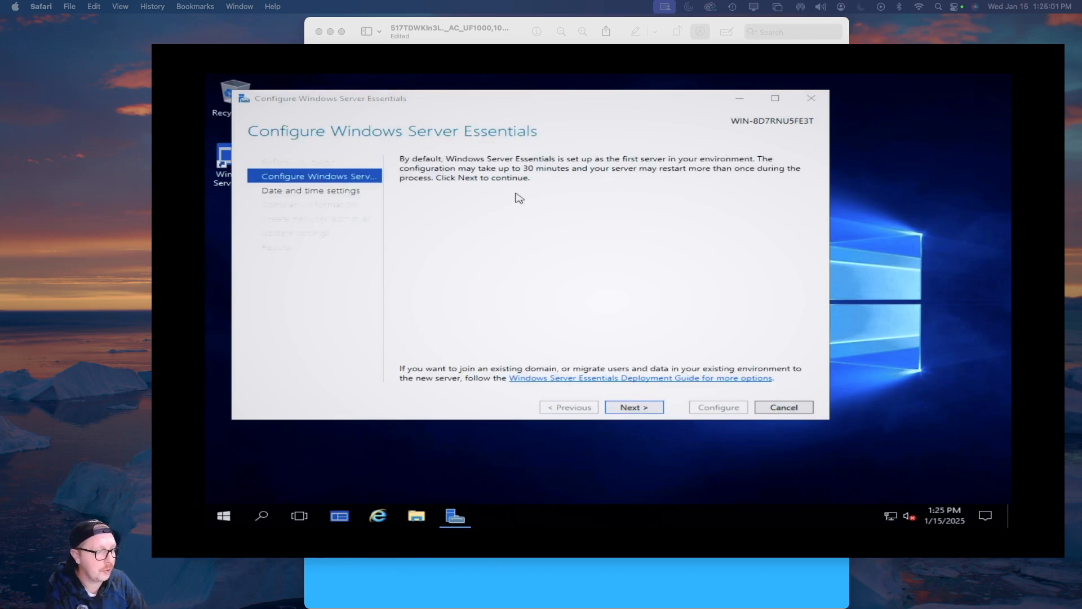
Go past the intro page and current date and time settings to the Company name box
{"action": "left_click", "coordinate": [634, 408]}
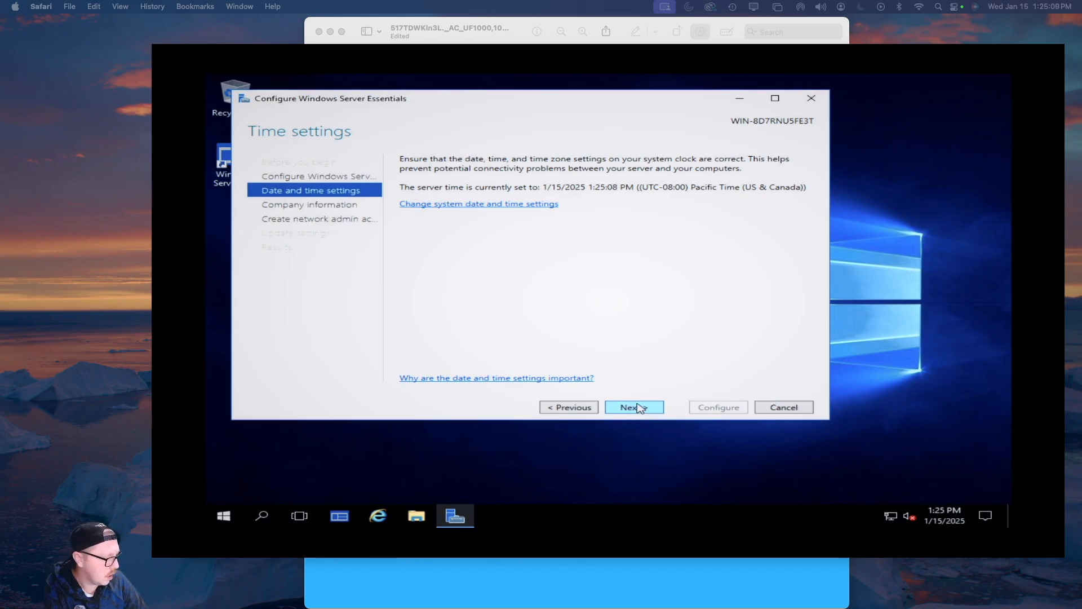
{"action": "left_click", "coordinate": [633, 410]}
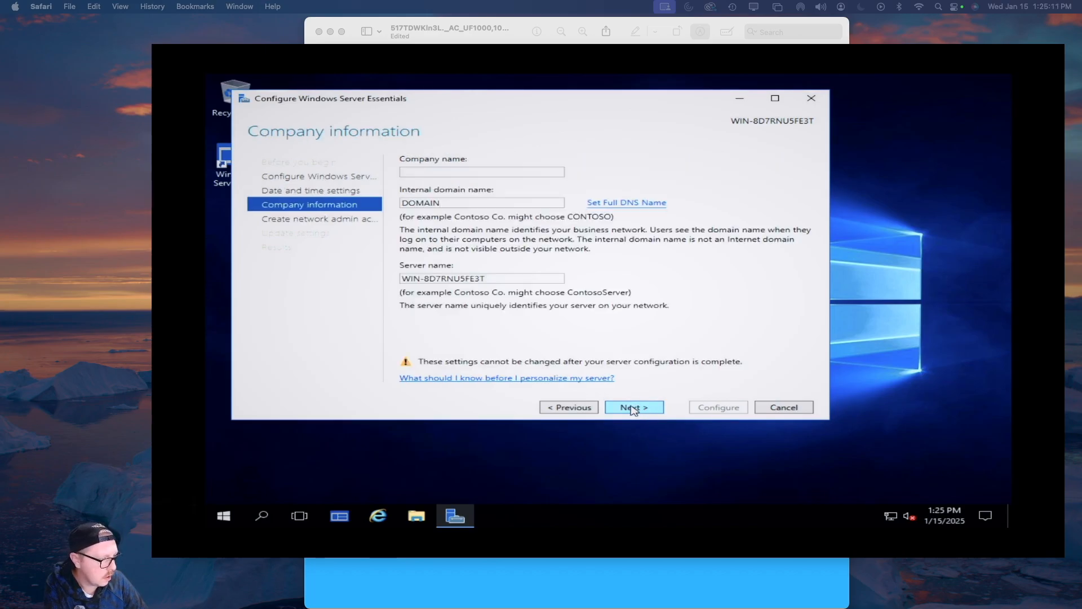
{"action": "left_click", "coordinate": [504, 171]}
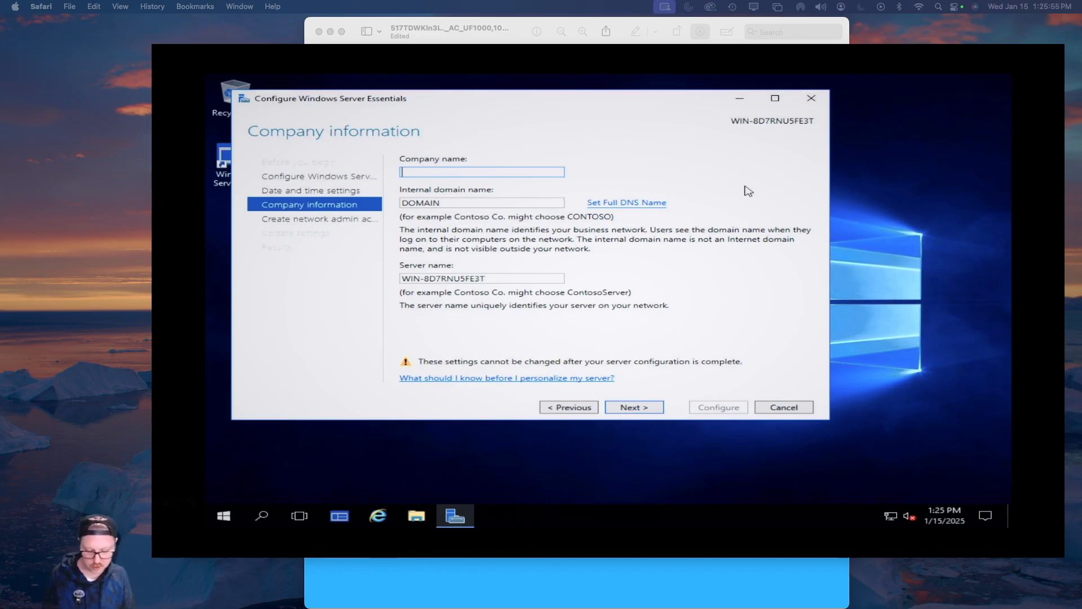
Enter company name TestServer2015 and change the server name to TestServe2015
{"action": "type", "text": "TestServer"}
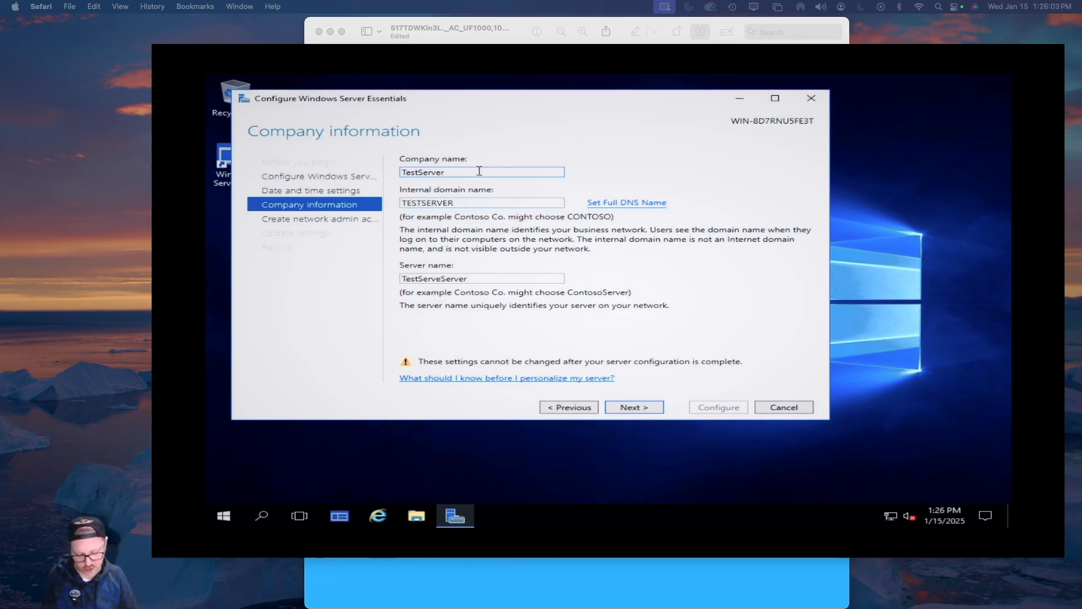
{"action": "type", "text": "2015"}
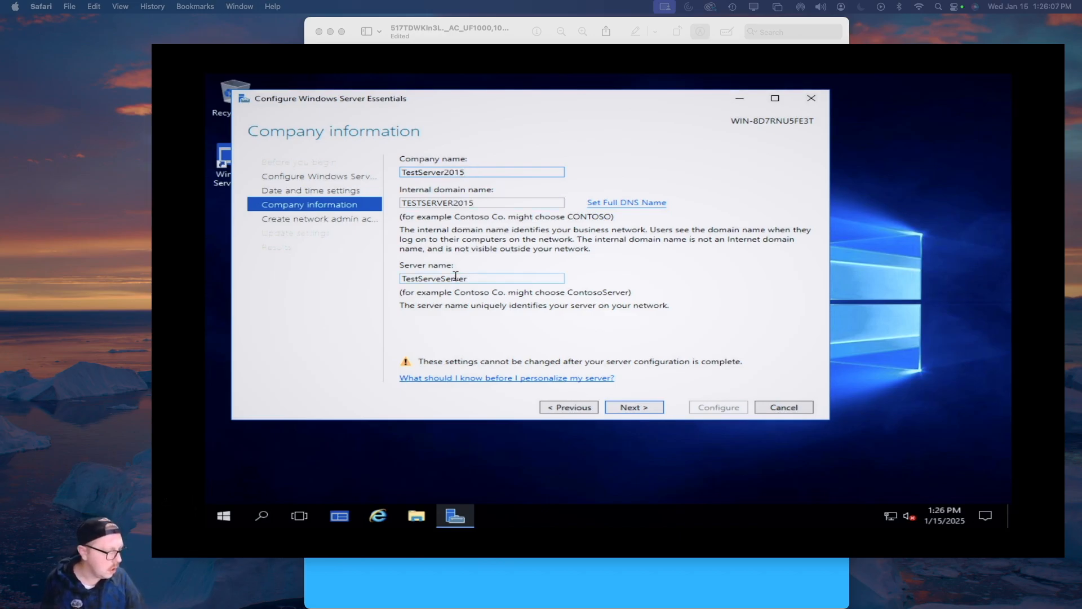
{"action": "left_click_drag", "start_coordinate": [484, 278], "coordinate": [436, 278]}
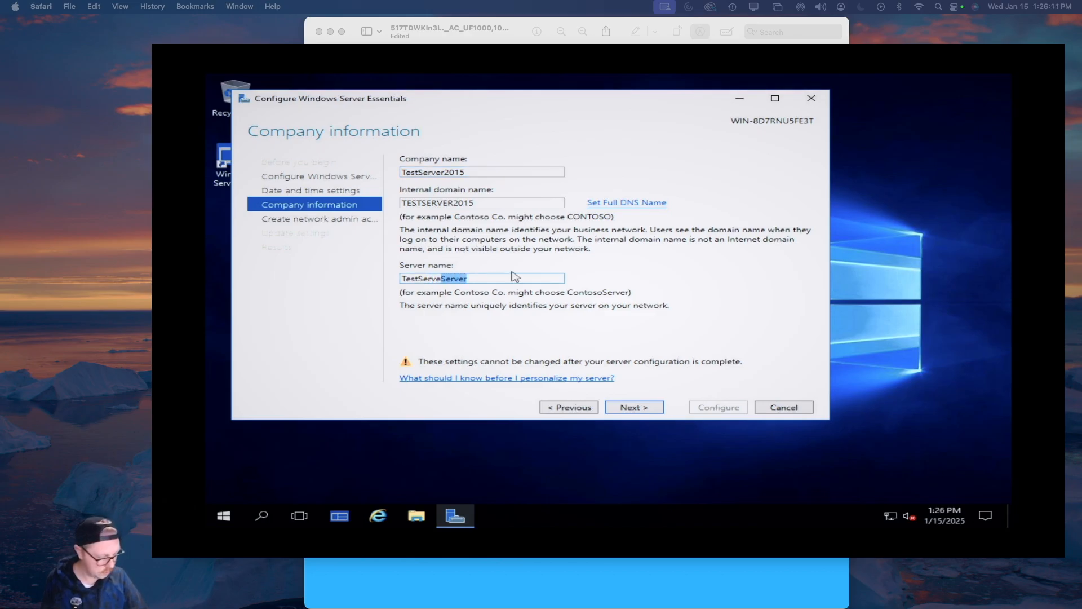
{"action": "type", "text": "2015"}
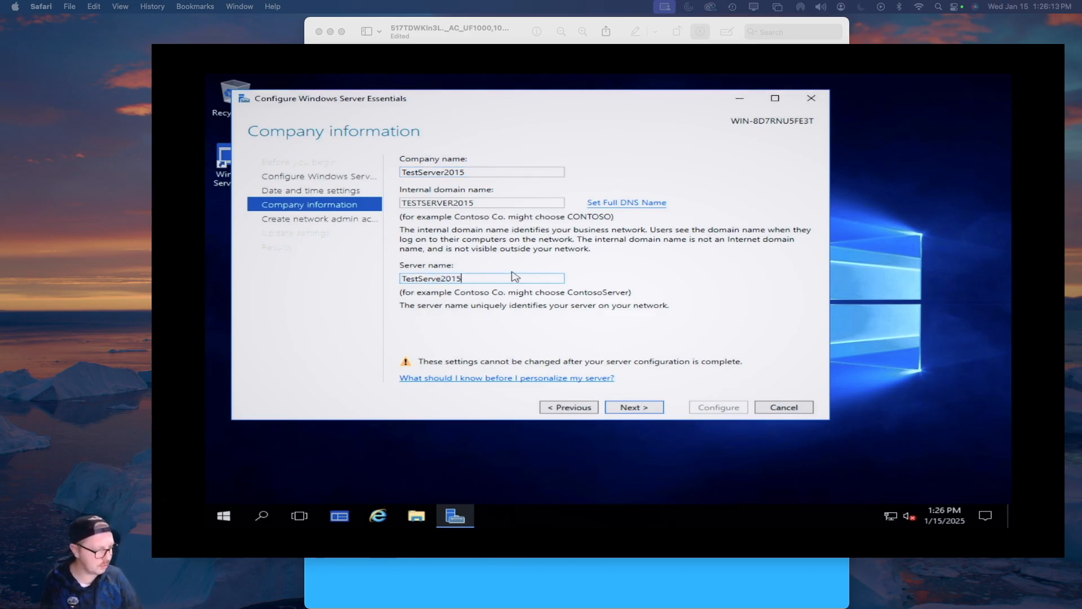
{"action": "left_click", "coordinate": [634, 408]}
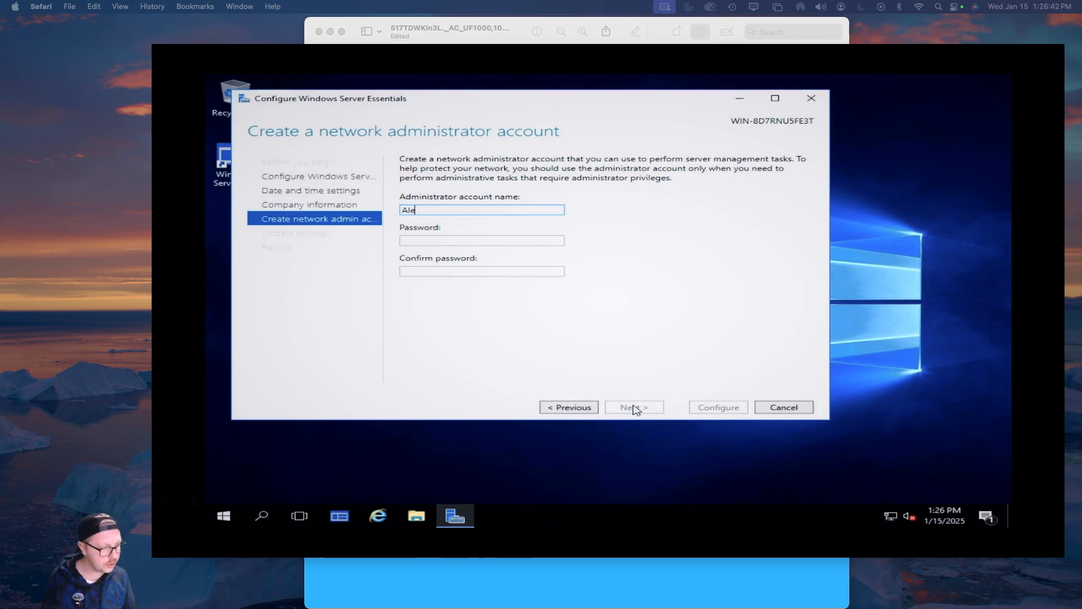
Enter the administrator account's password and confirmation, then submit the account details
{"action": "key", "text": "Tab"}
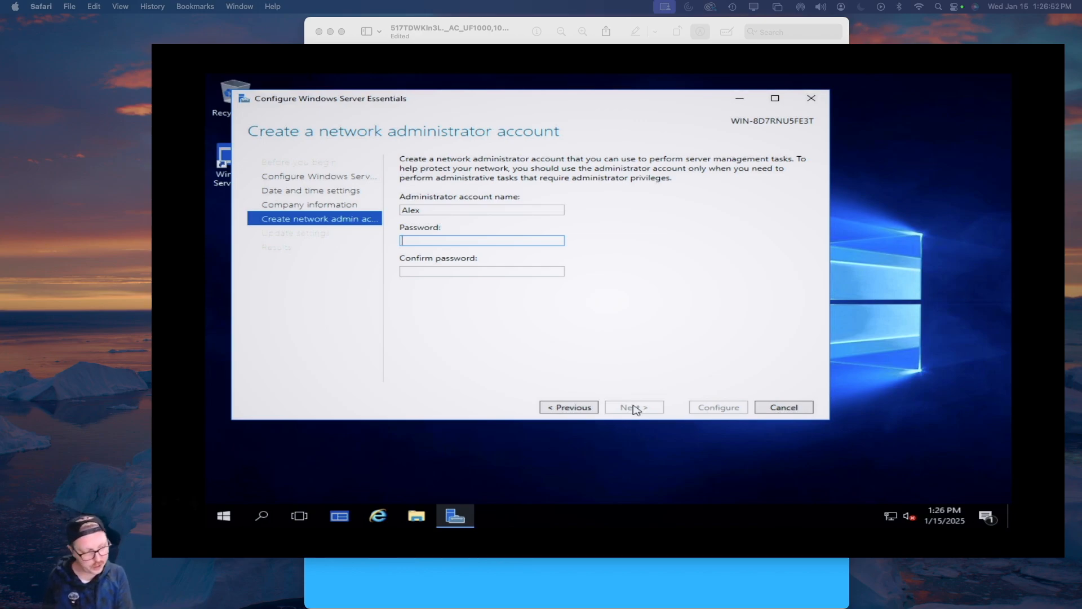
{"action": "type", "text": "************"}
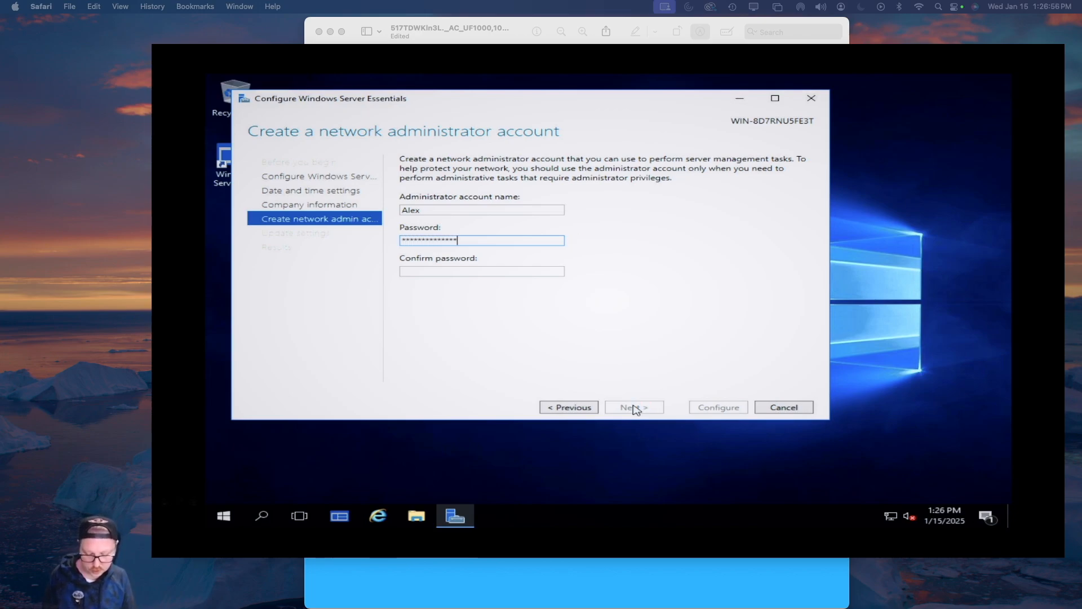
{"action": "key", "text": "Tab"}
{"action": "type", "text": "*******"}
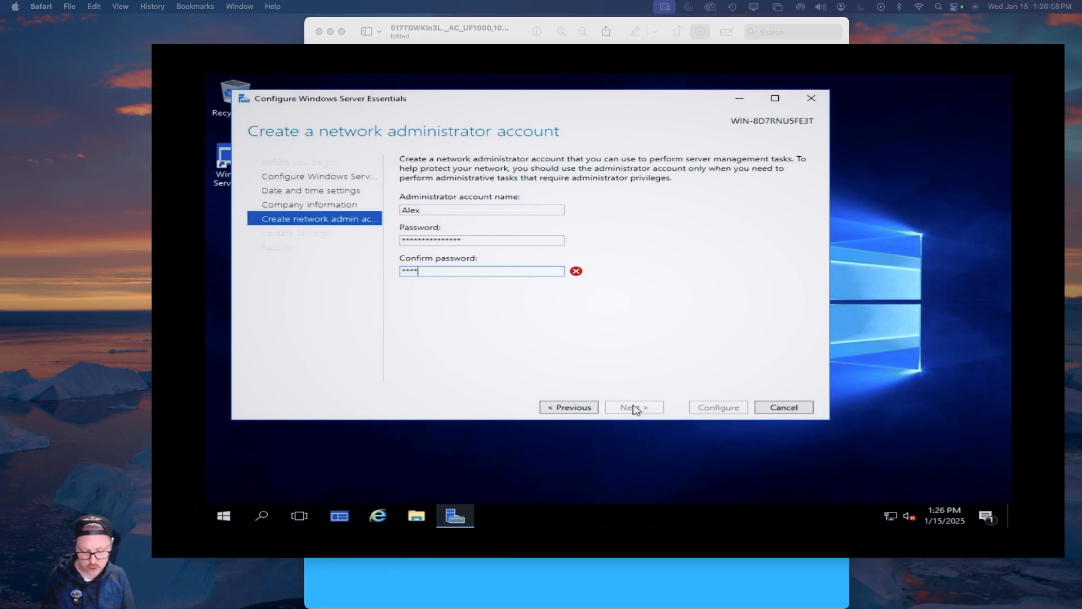
{"action": "type", "text": "********"}
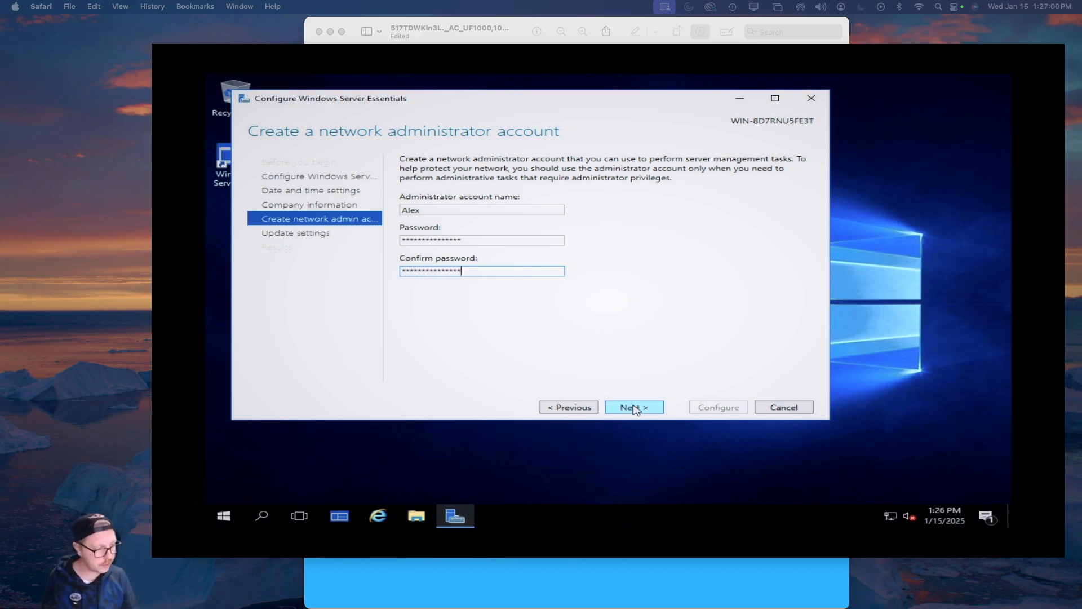
{"action": "left_click", "coordinate": [637, 407]}
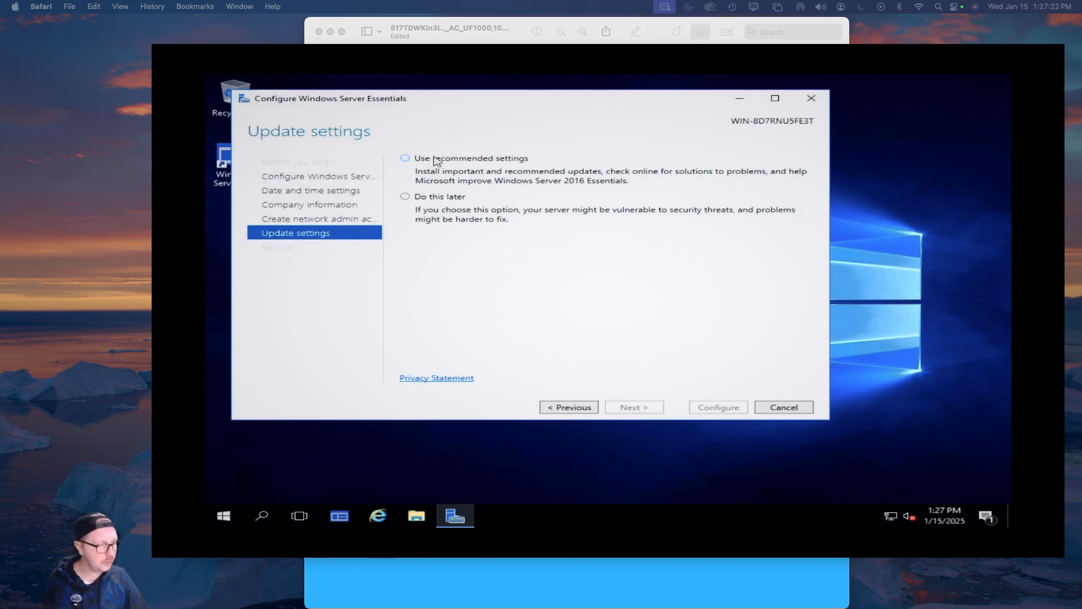
Choose 'Use recommended settings' for updates and start configuring the server
{"action": "left_click", "coordinate": [452, 161]}
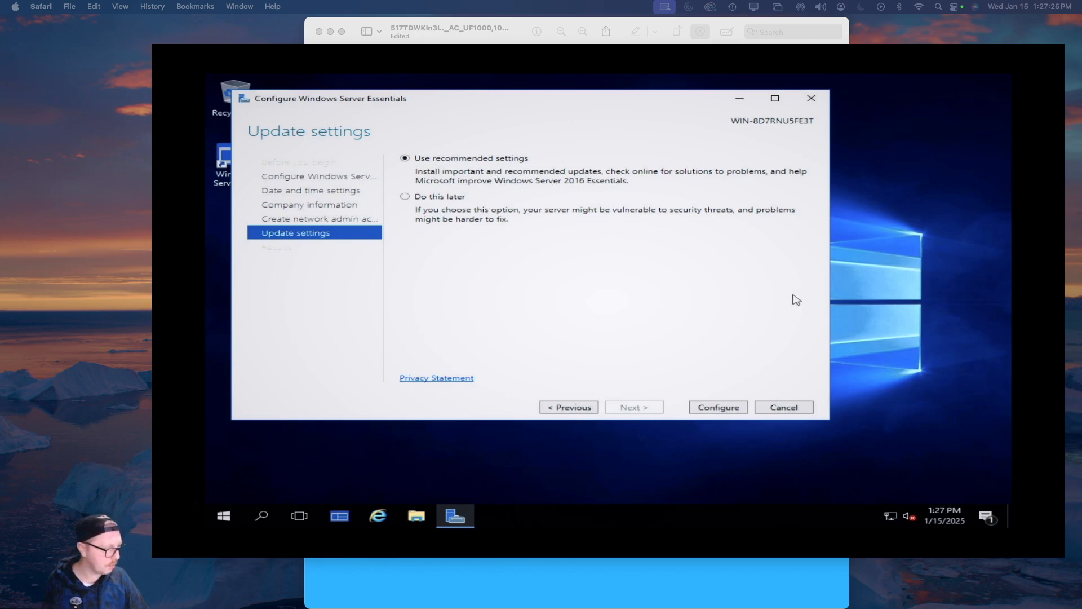
{"action": "left_click", "coordinate": [720, 407]}
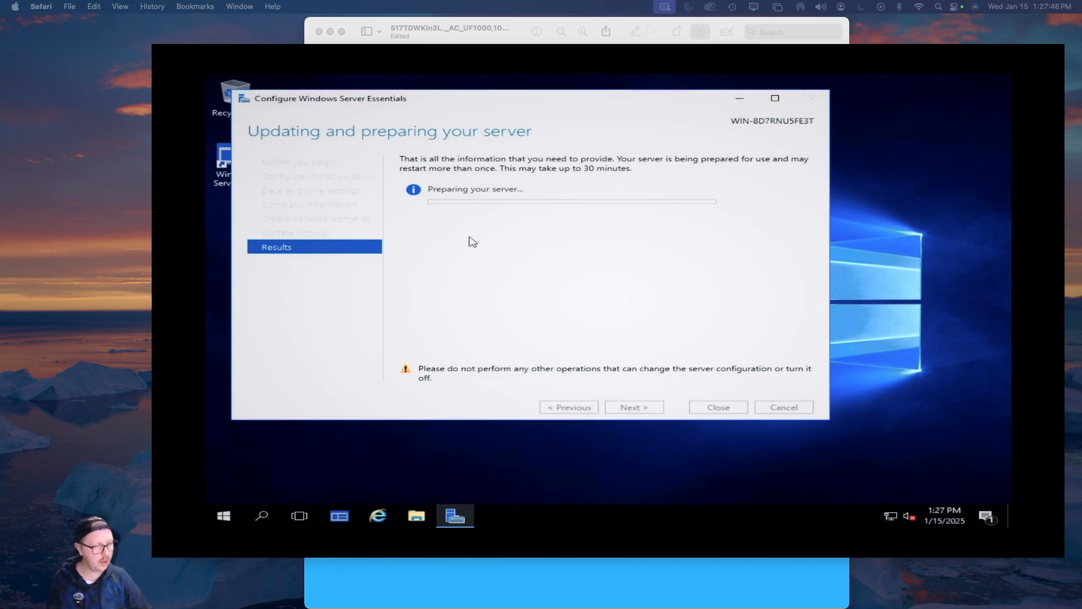
{"action": "left_click_drag", "start_coordinate": [544, 105], "coordinate": [614, 114]}
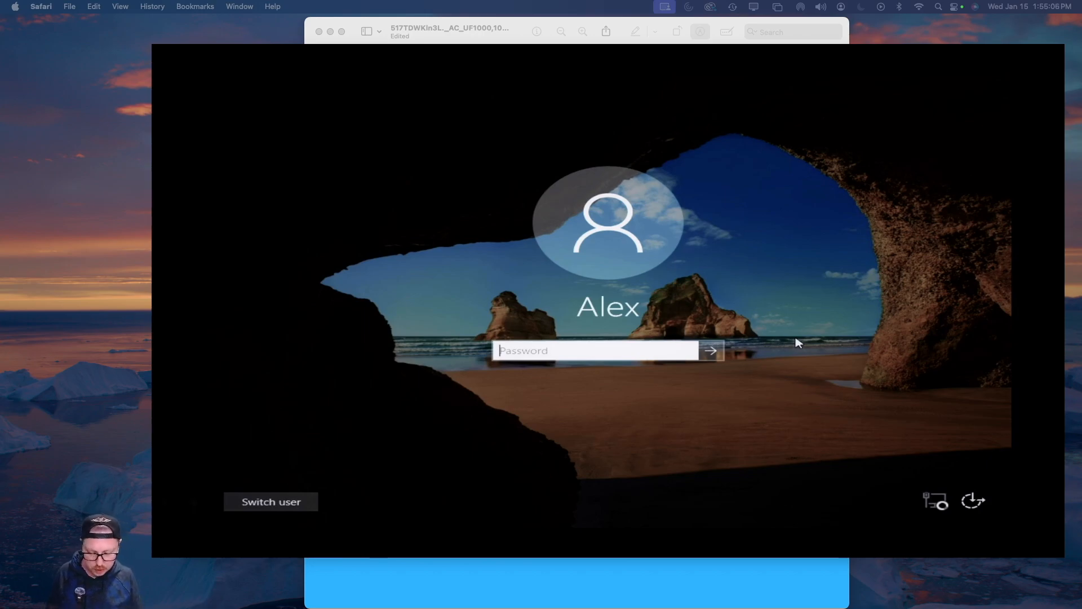
Sign in with the account password and dismiss the Configuration completed wizard
{"action": "type", "text": "••••••••••••••••"}
{"action": "key", "text": "Return"}
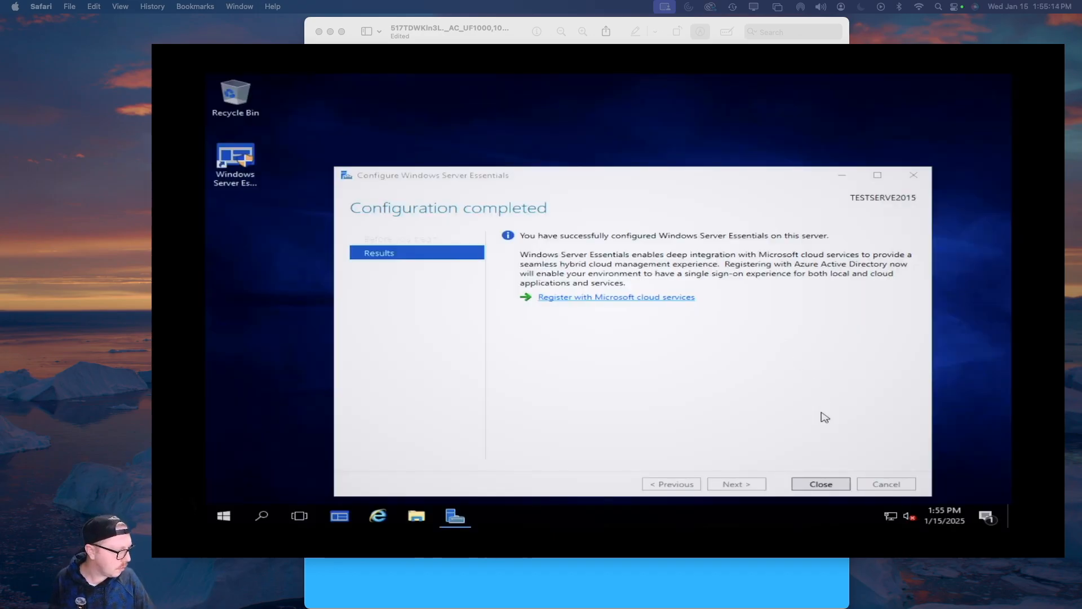
{"action": "left_click", "coordinate": [823, 485]}
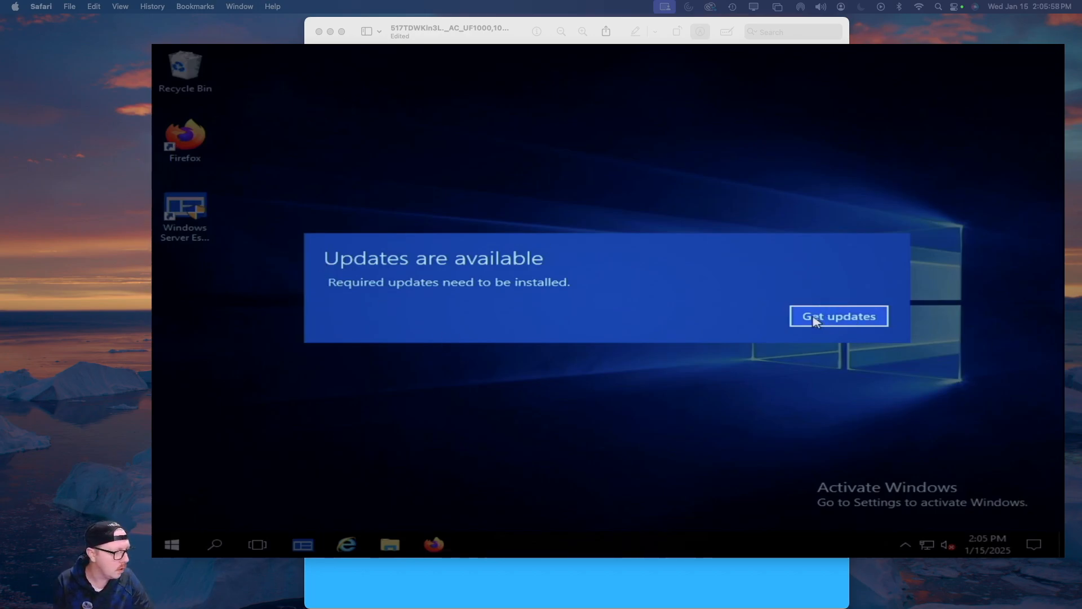
Review the required updates, then launch the server Dashboard with administrator approval
{"action": "left_click", "coordinate": [846, 320]}
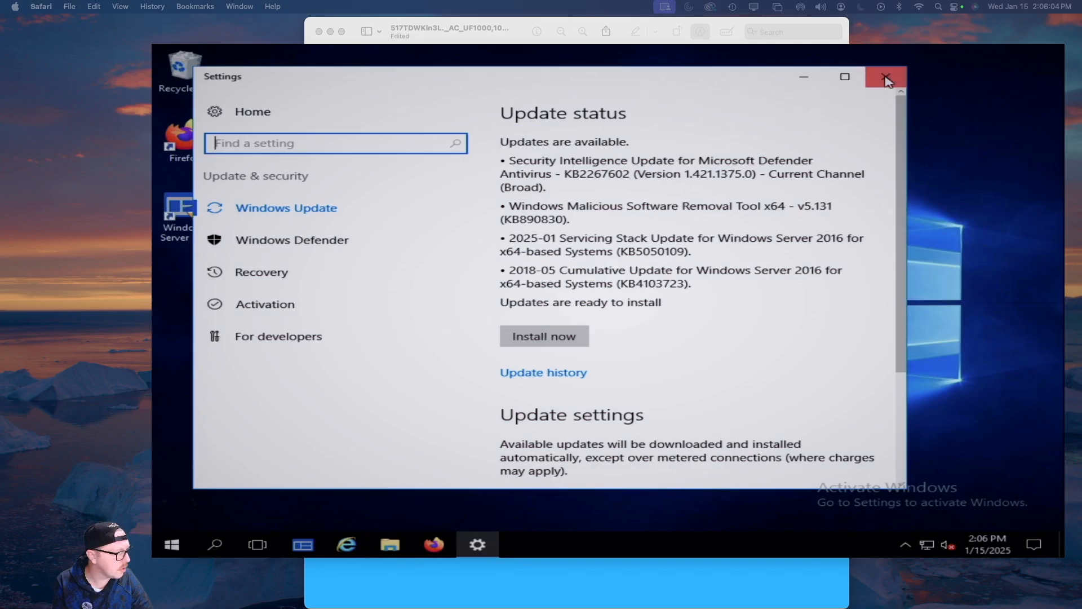
{"action": "left_click", "coordinate": [886, 80]}
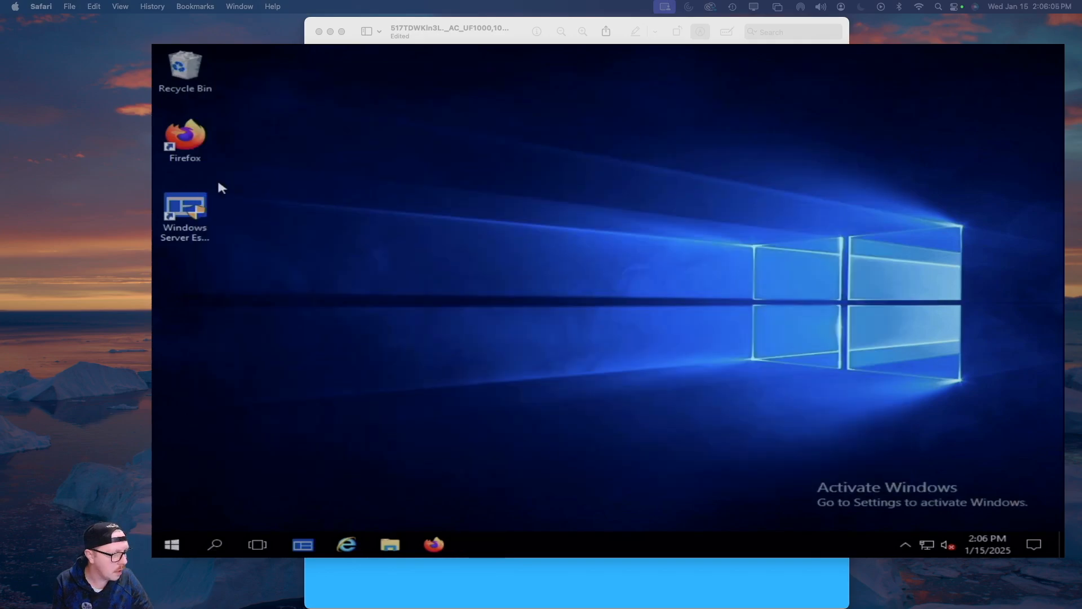
{"action": "left_click", "coordinate": [192, 212]}
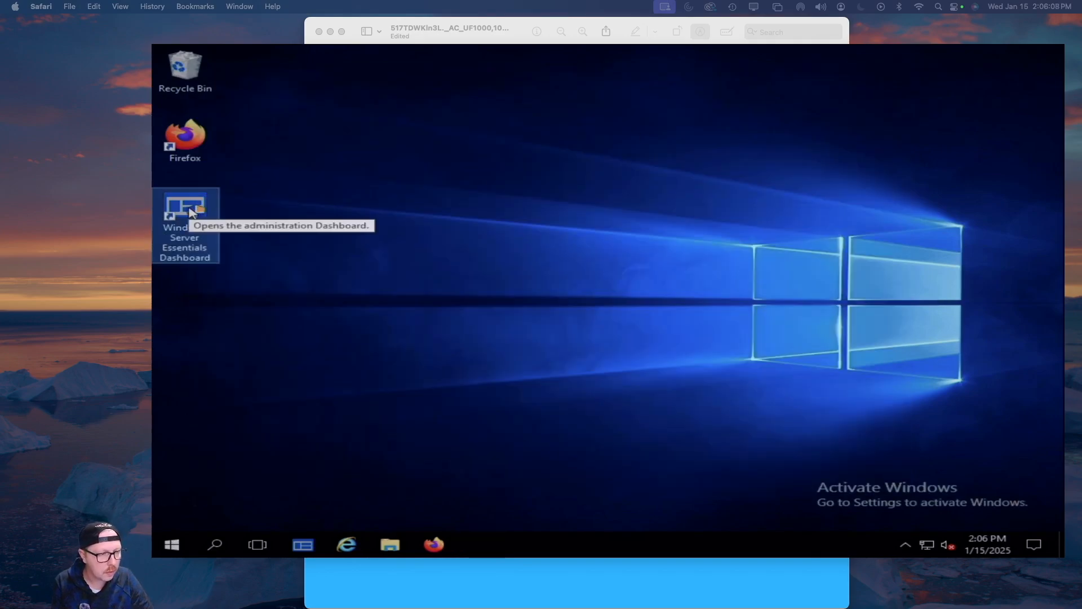
{"action": "double_click", "coordinate": [191, 212]}
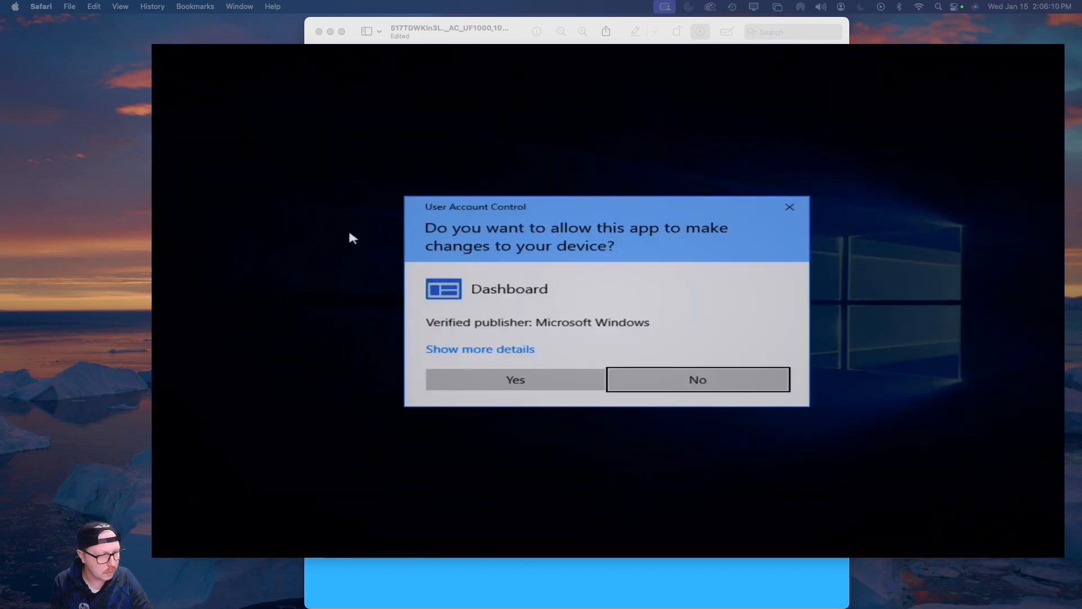
{"action": "left_click", "coordinate": [513, 381]}
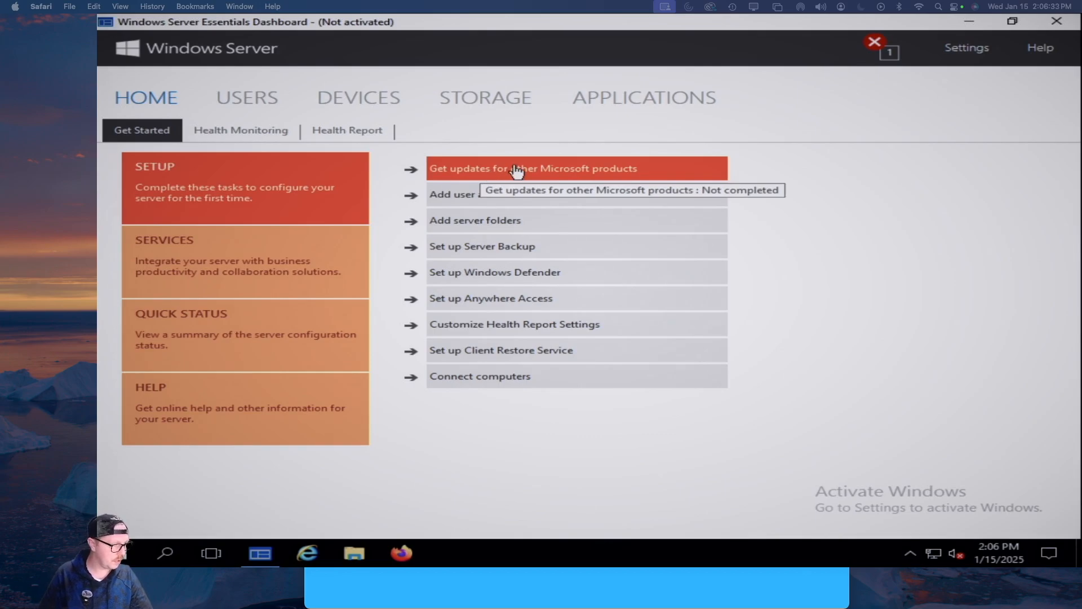
Opt in to Microsoft Update for other Microsoft products, then show the Add user accounts task
{"action": "left_click", "coordinate": [495, 174]}
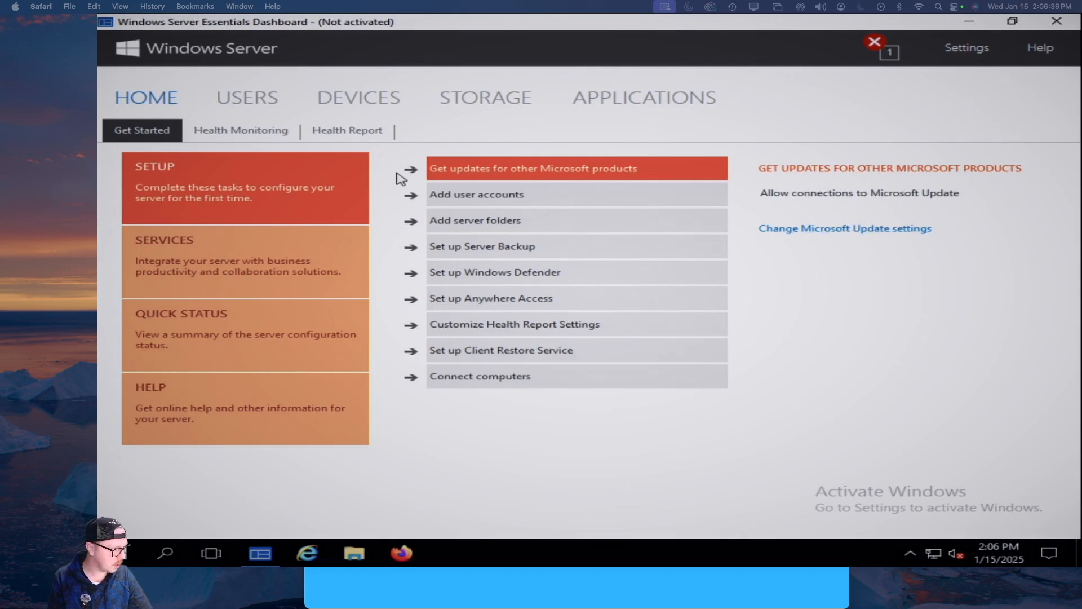
{"action": "left_click", "coordinate": [851, 231]}
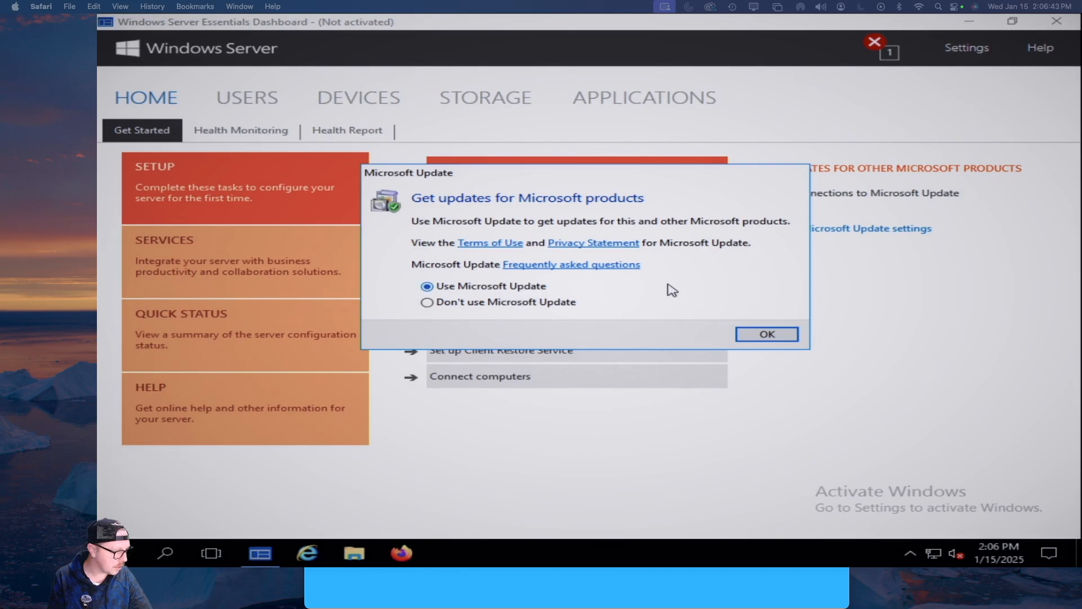
{"action": "left_click", "coordinate": [758, 335]}
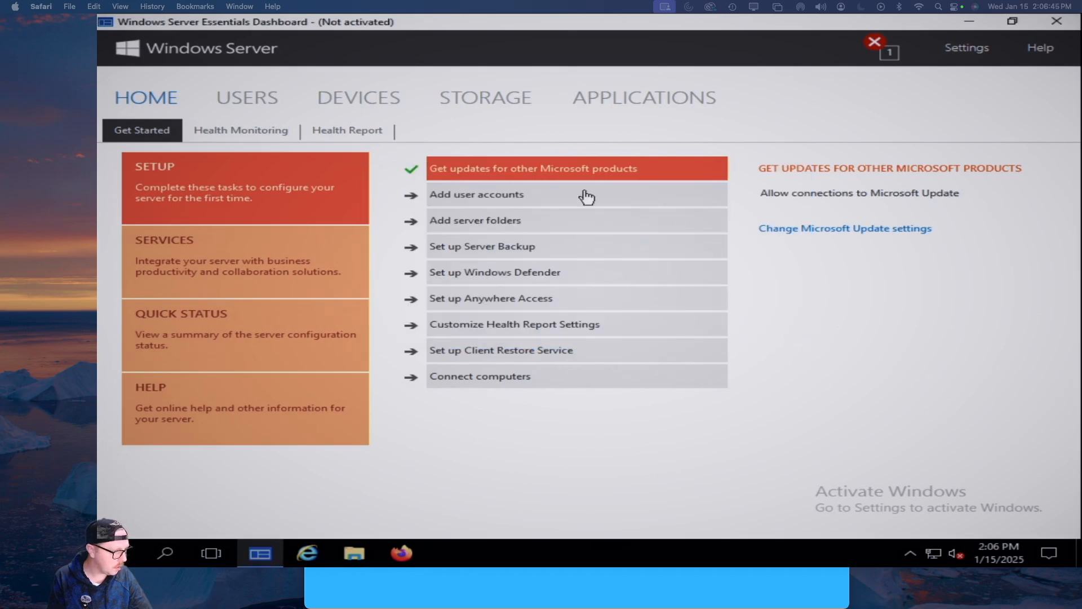
{"action": "left_click", "coordinate": [507, 199]}
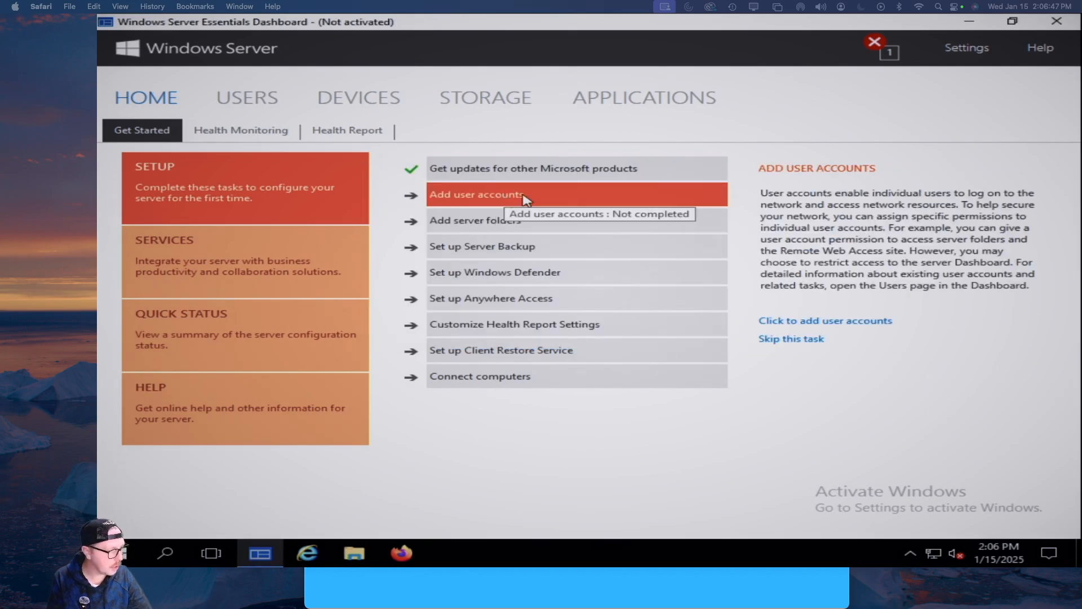
{"action": "left_click", "coordinate": [872, 322]}
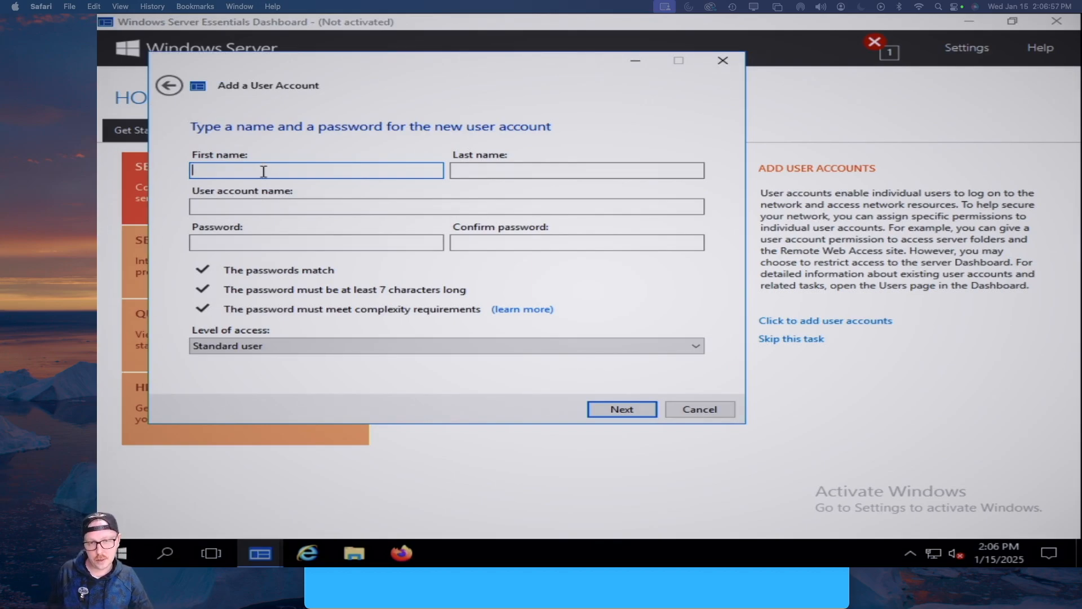
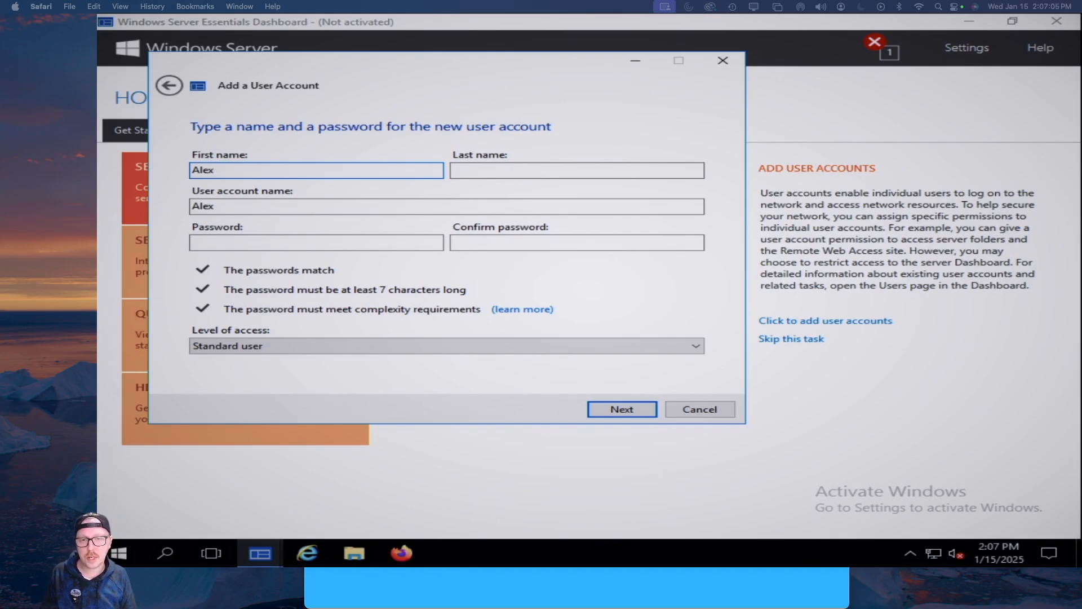
{"action": "key", "text": "Tab"}
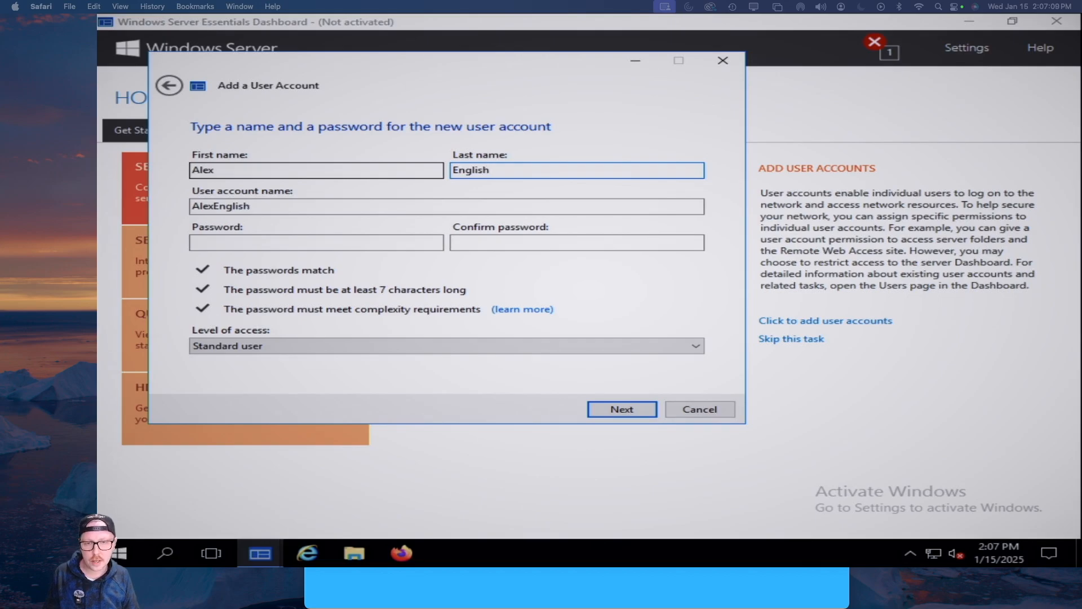
{"action": "key", "text": "Tab"}
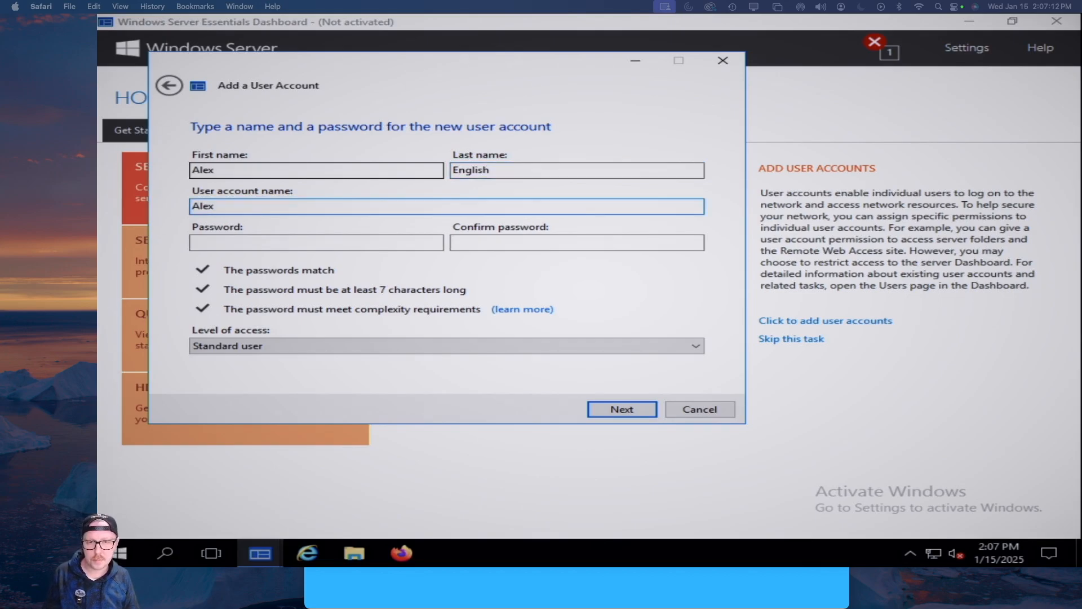
{"action": "key", "text": "Tab"}
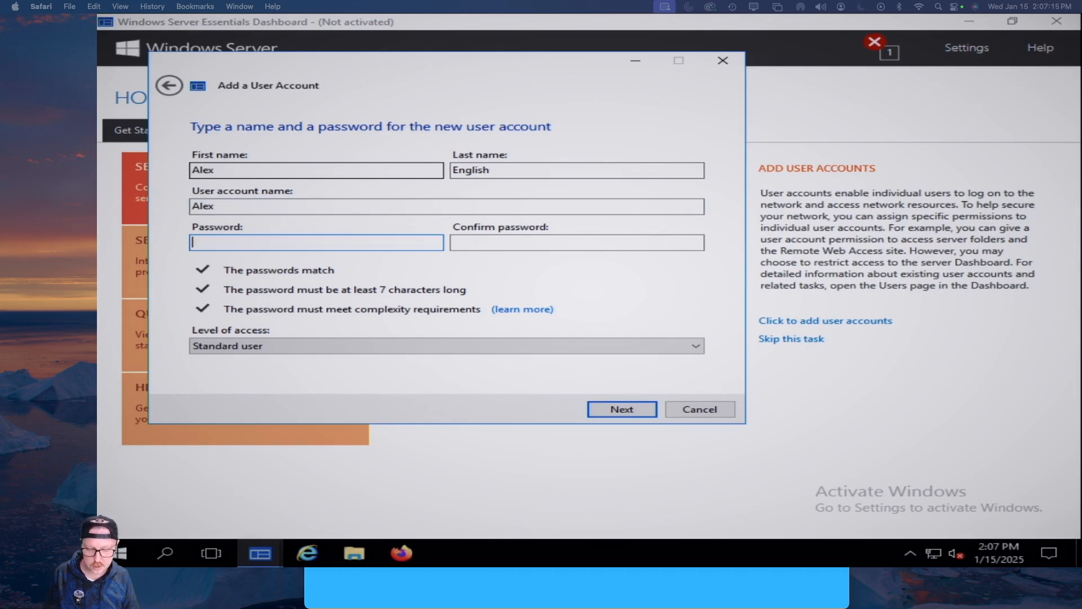
{"action": "key", "text": "Tab"}
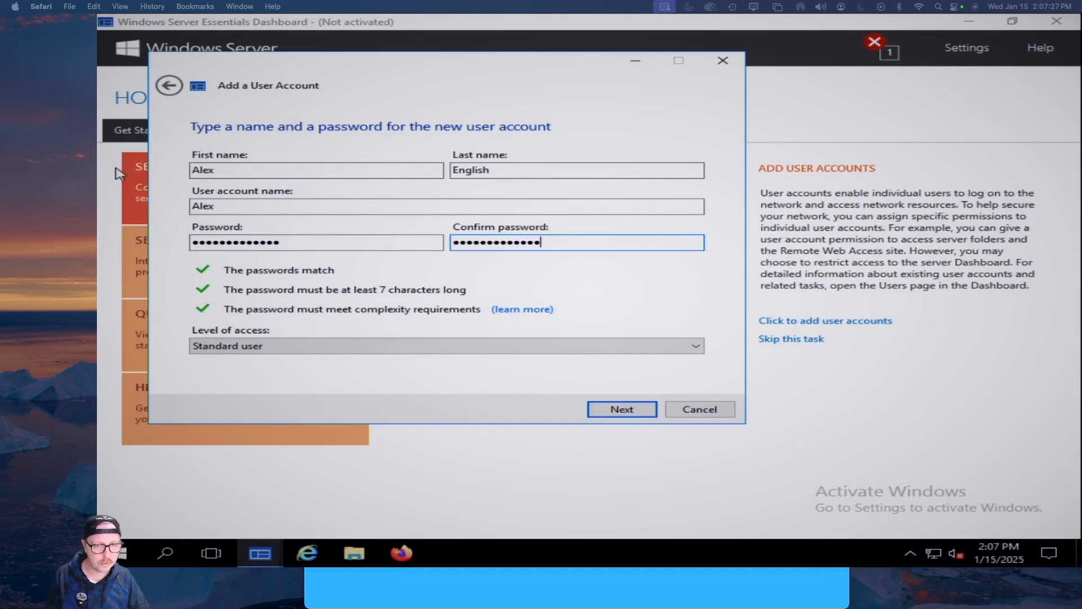
Grant Read/Write on the Company folder, keep Anywhere Access allowed, and create the account
{"action": "left_click", "coordinate": [617, 410]}
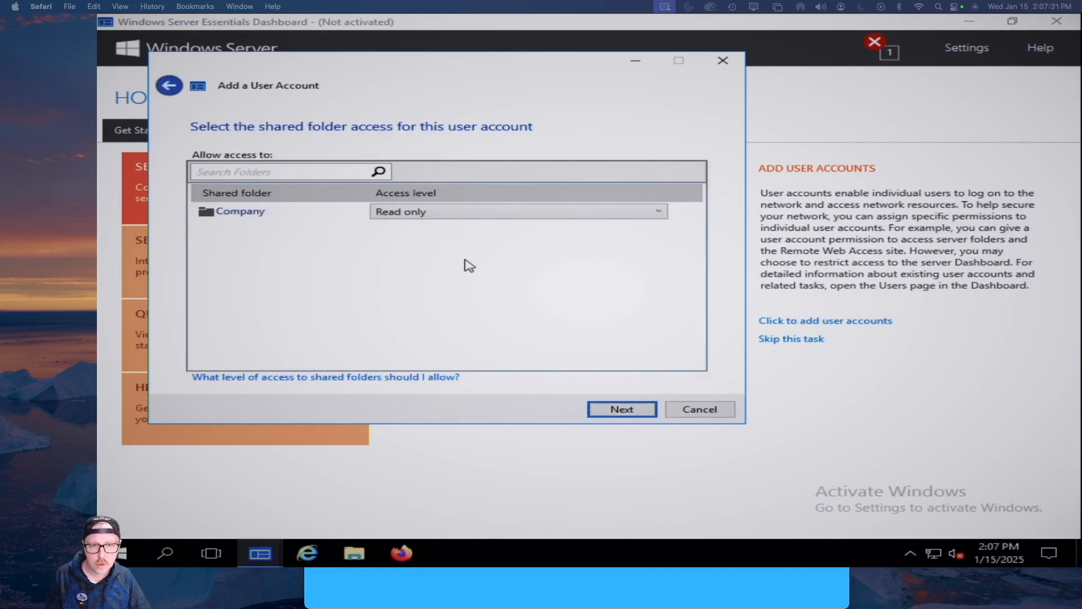
{"action": "left_click", "coordinate": [474, 219]}
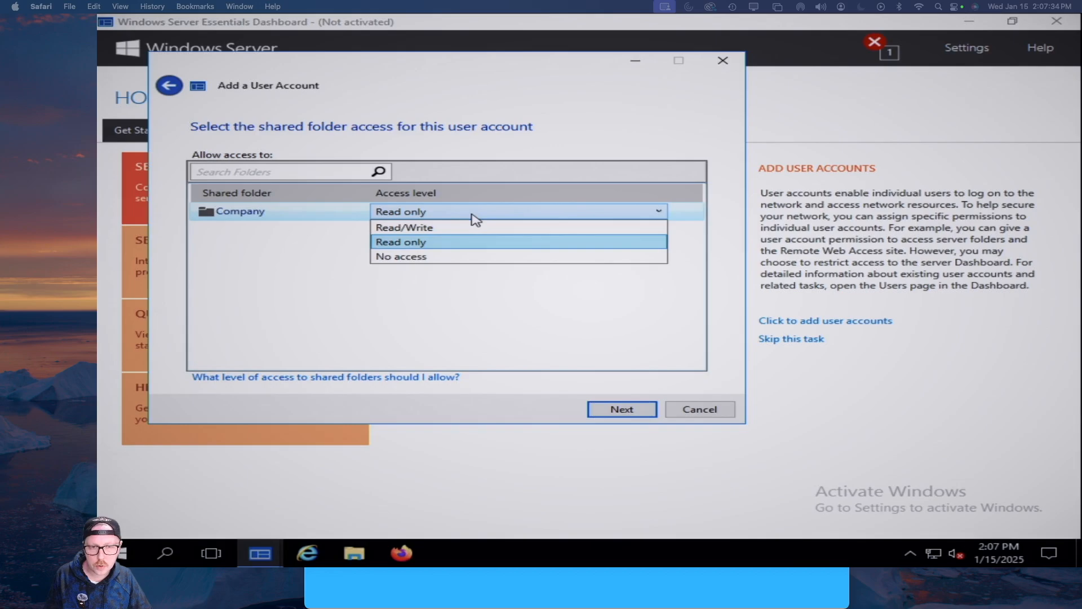
{"action": "left_click", "coordinate": [411, 229]}
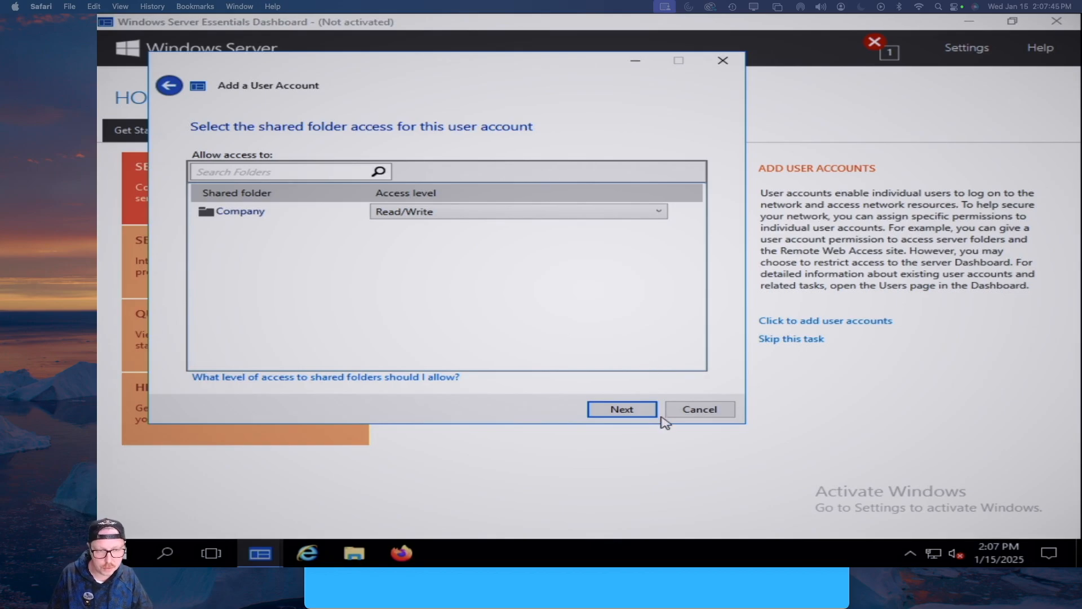
{"action": "left_click", "coordinate": [619, 411]}
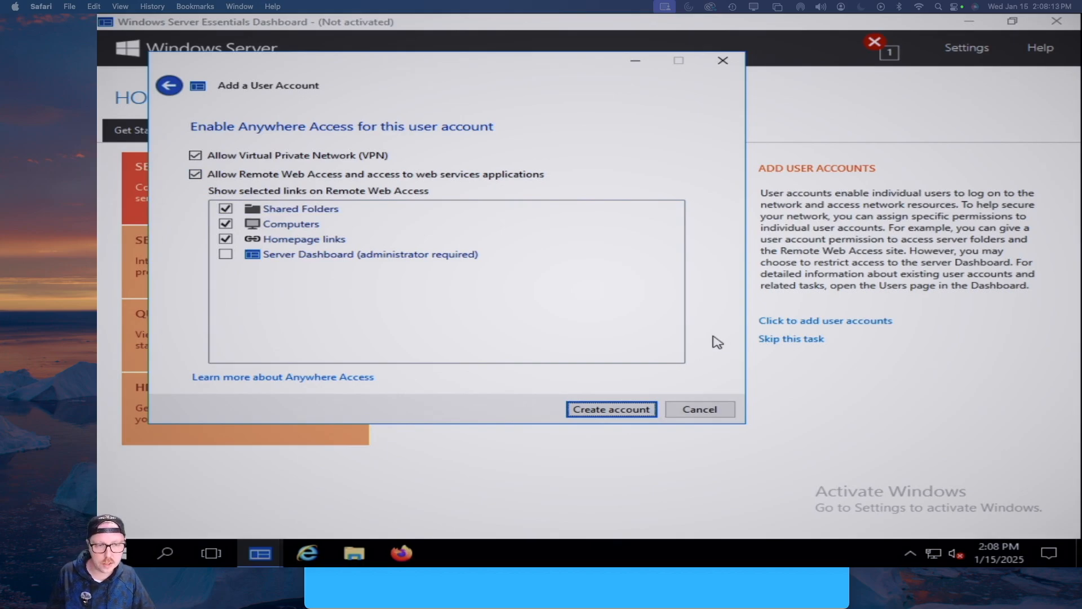
{"action": "left_click", "coordinate": [610, 410]}
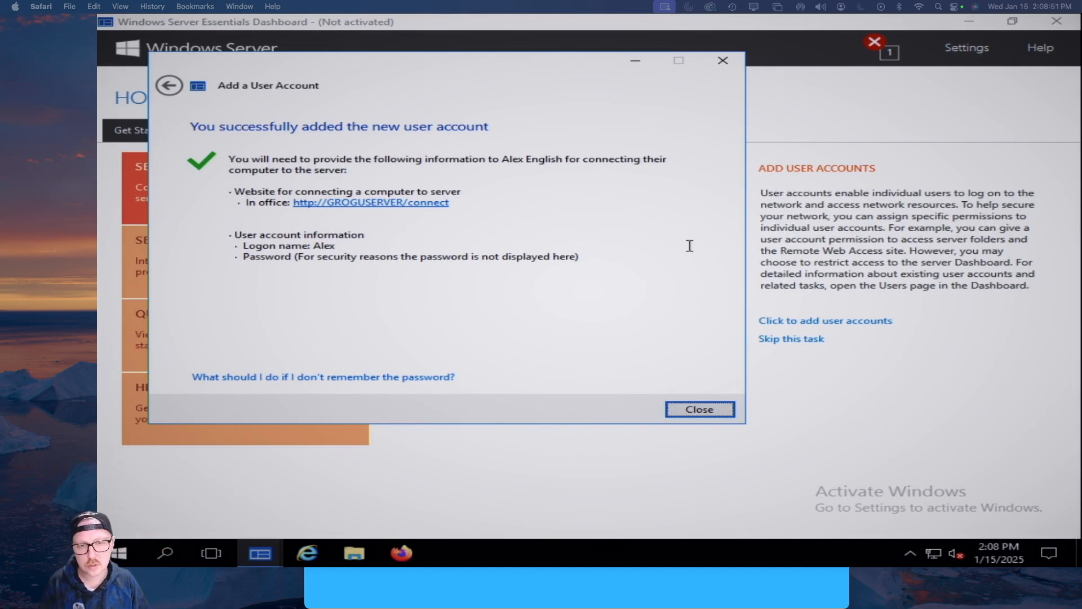
{"action": "left_click", "coordinate": [703, 411]}
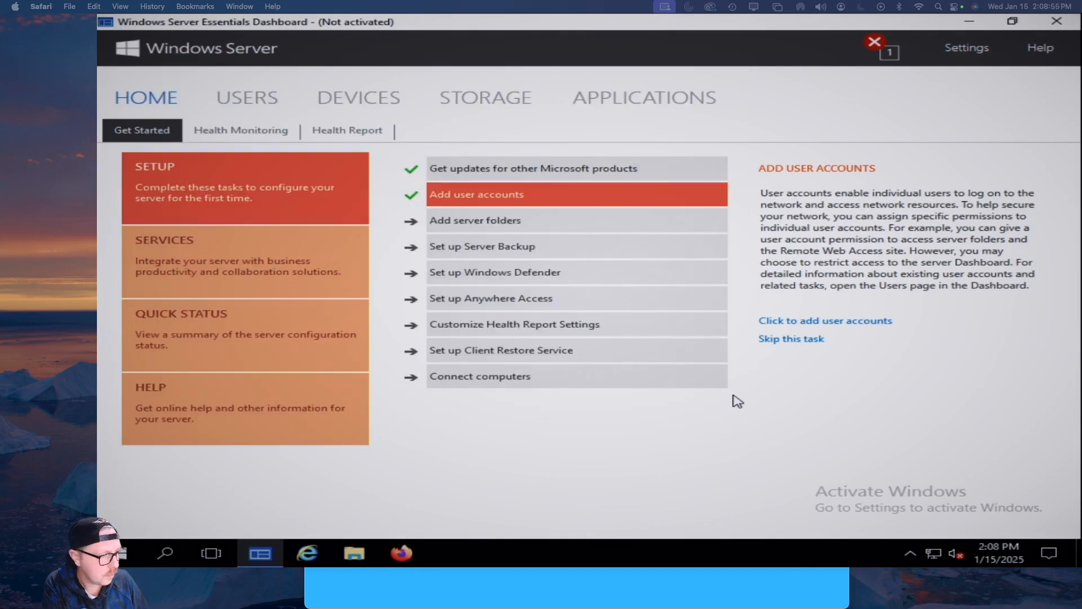
Show the Add server folders task details in the Get Started list
{"action": "left_click", "coordinate": [496, 225]}
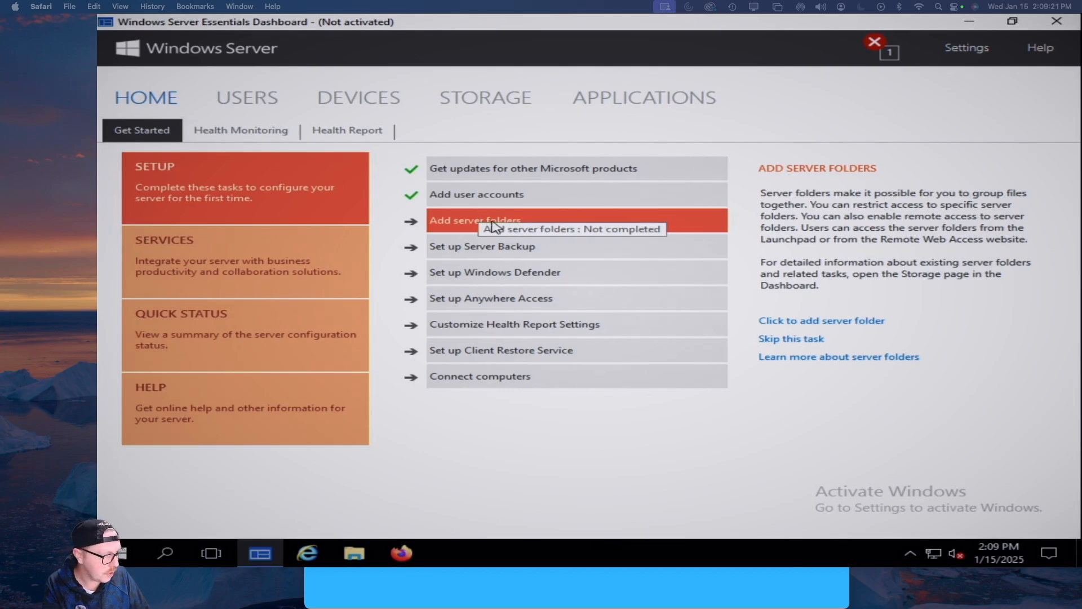
Create the shared folder 'Backup' with Read/Write access for the new user
{"action": "left_click", "coordinate": [865, 322]}
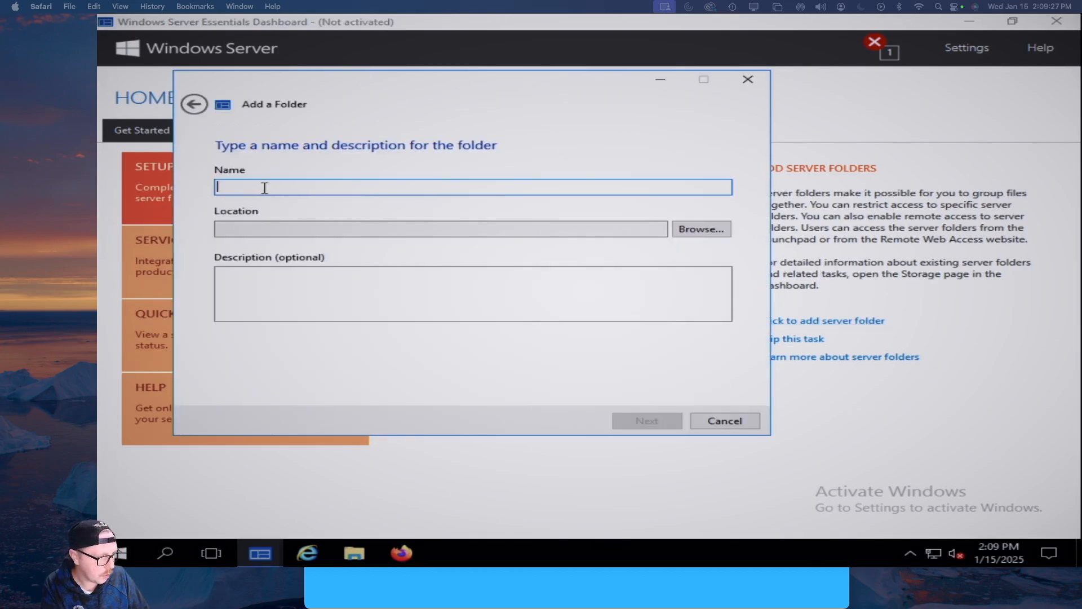
{"action": "type", "text": "Backup"}
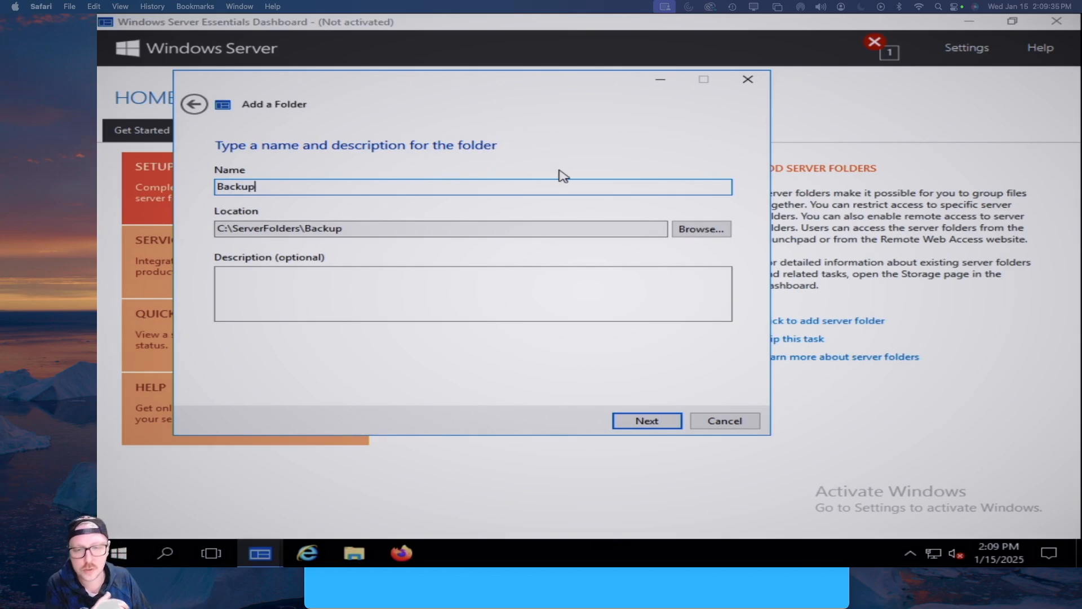
{"action": "left_click", "coordinate": [634, 423]}
{"action": "left_click", "coordinate": [429, 226]}
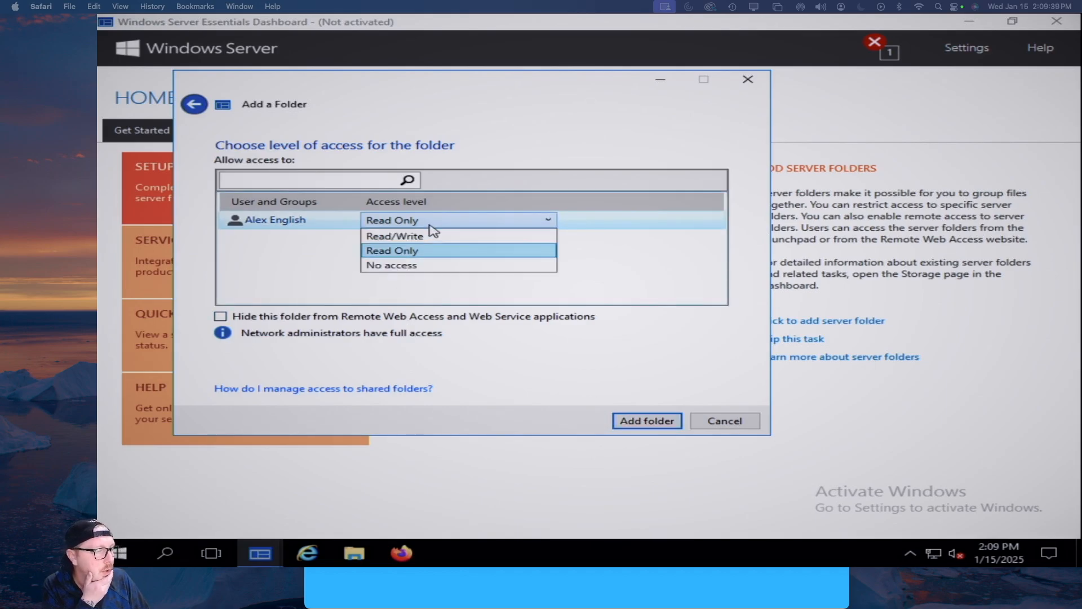
{"action": "left_click", "coordinate": [434, 237]}
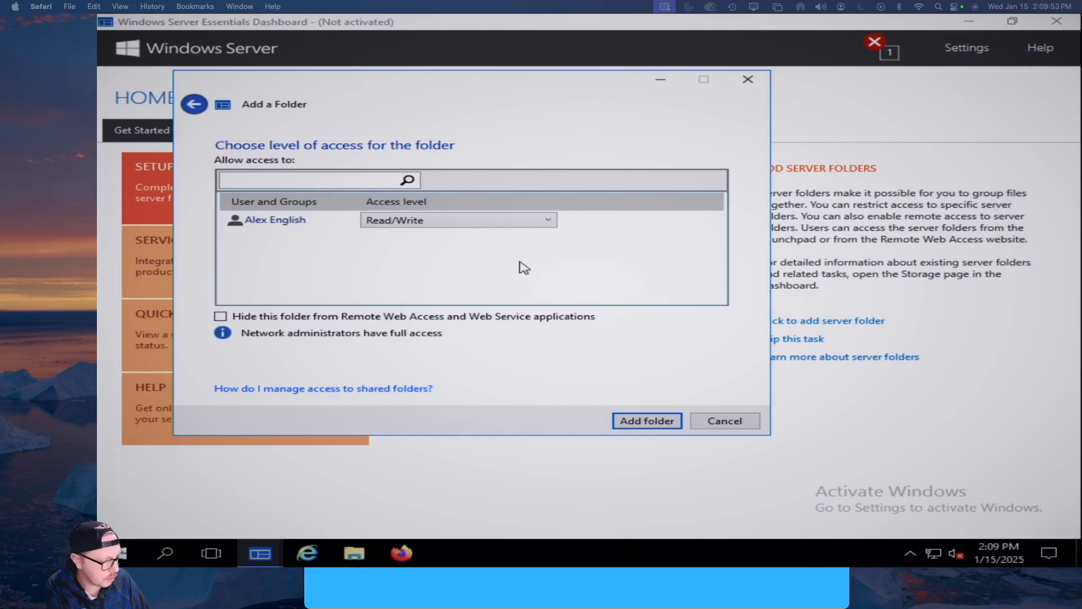
{"action": "left_click", "coordinate": [648, 422]}
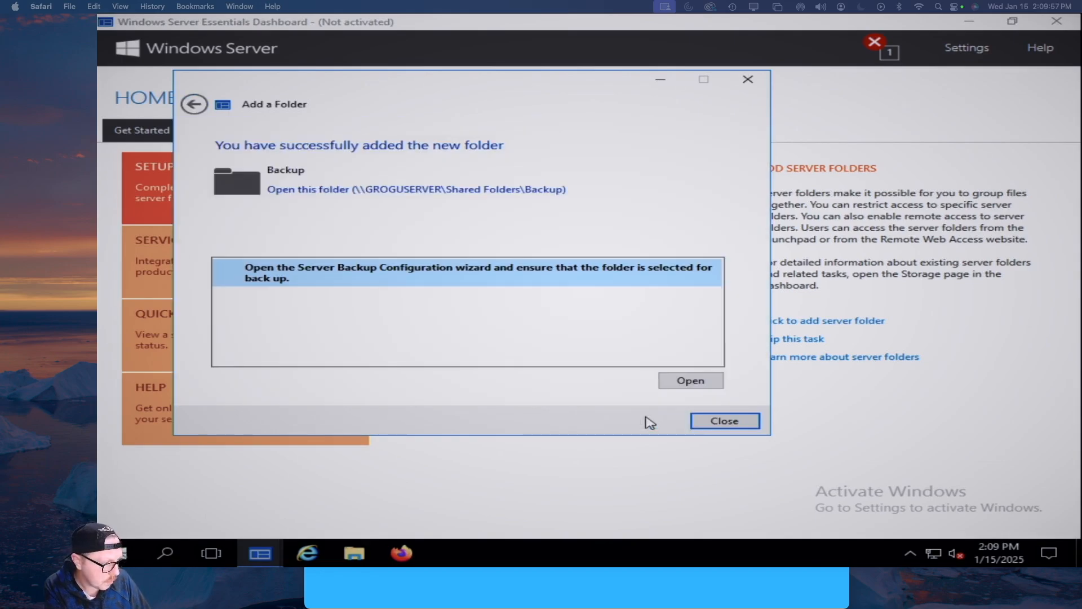
{"action": "left_click", "coordinate": [722, 423]}
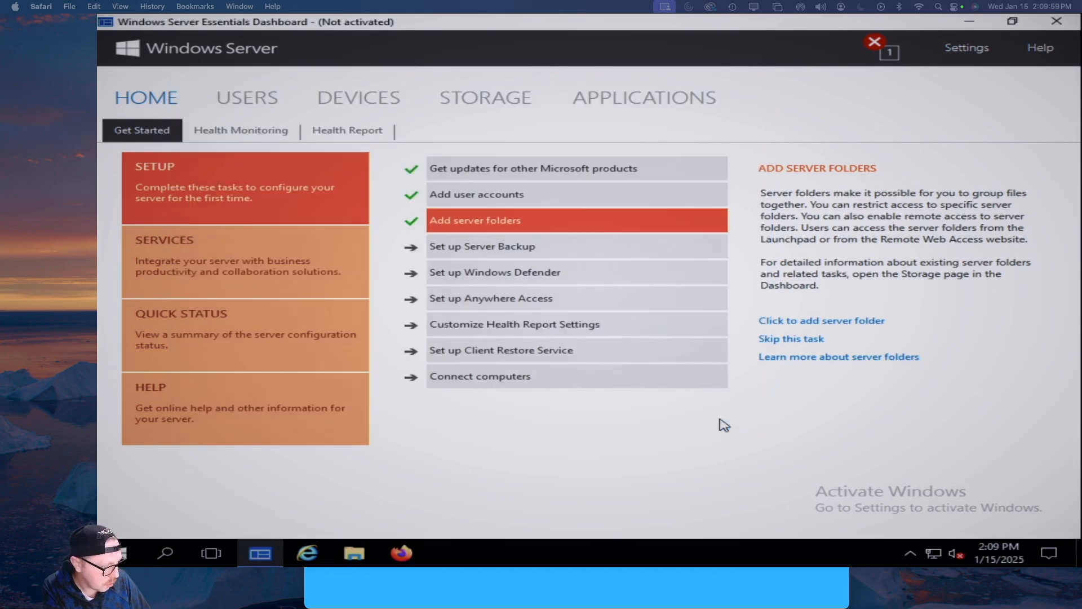
Show the Set up Server Backup task description on the Dashboard
{"action": "left_click", "coordinate": [517, 252]}
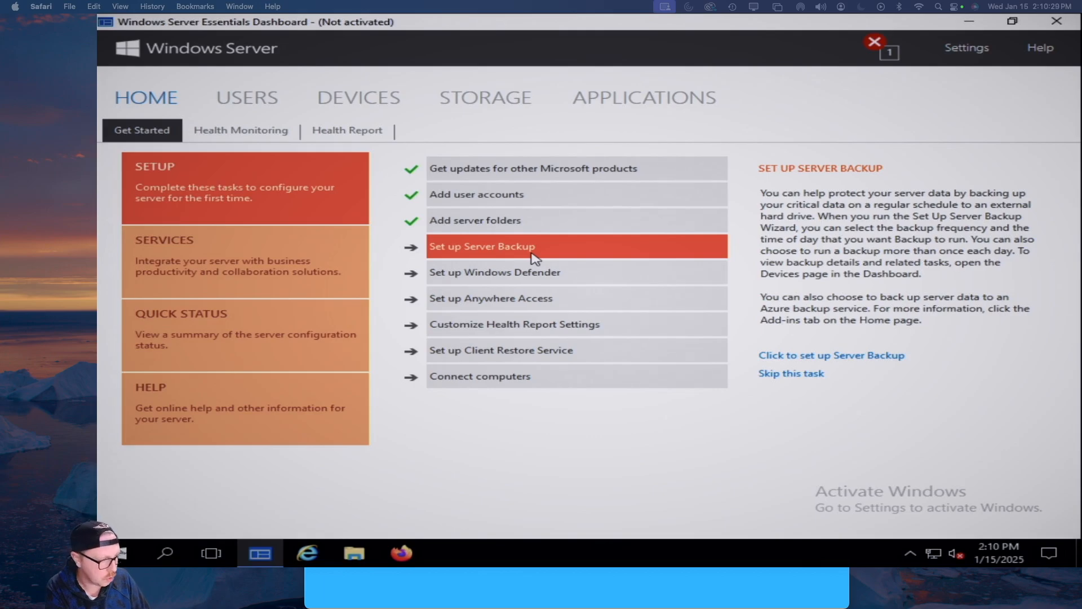
Turn on Windows Defender protection, then show the Set up Anywhere Access task description
{"action": "left_click", "coordinate": [536, 274]}
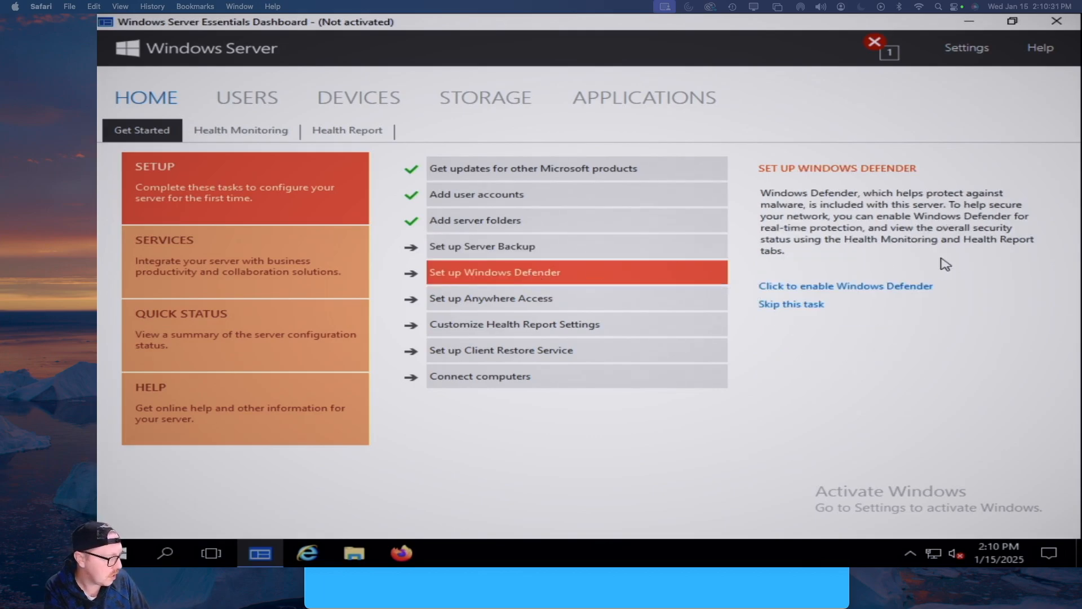
{"action": "left_click", "coordinate": [897, 288]}
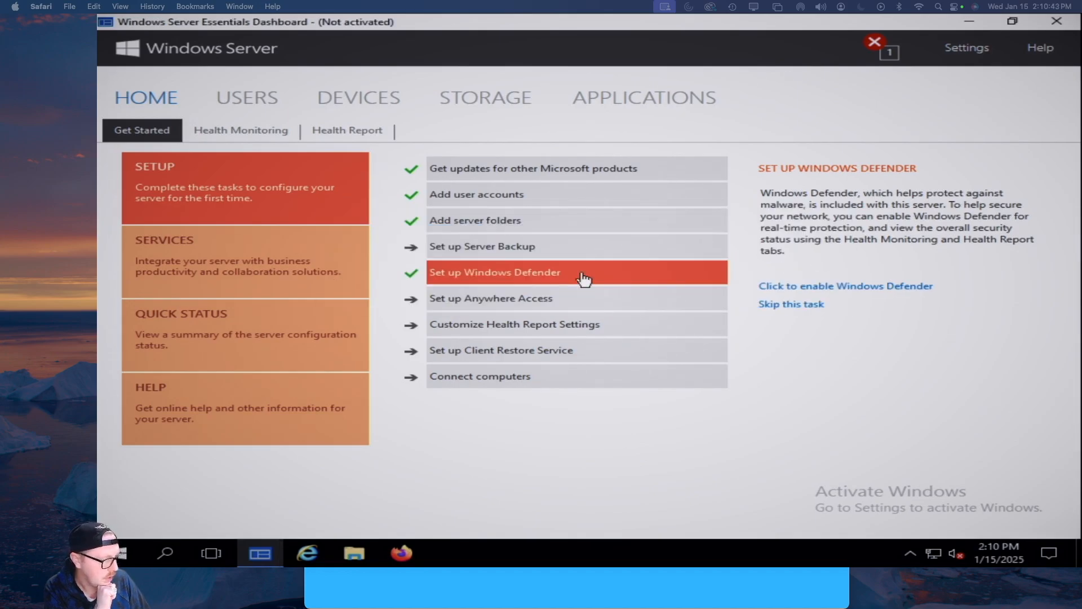
{"action": "left_click", "coordinate": [535, 300]}
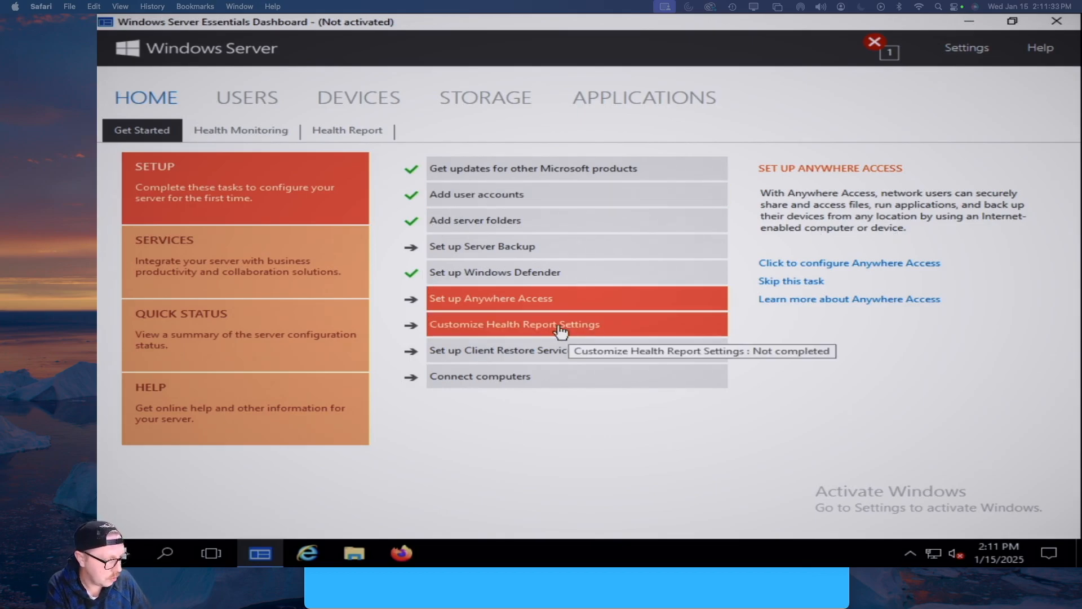
Look at the health report settings task, then show the Client Restore Service task details
{"action": "left_click", "coordinate": [494, 327]}
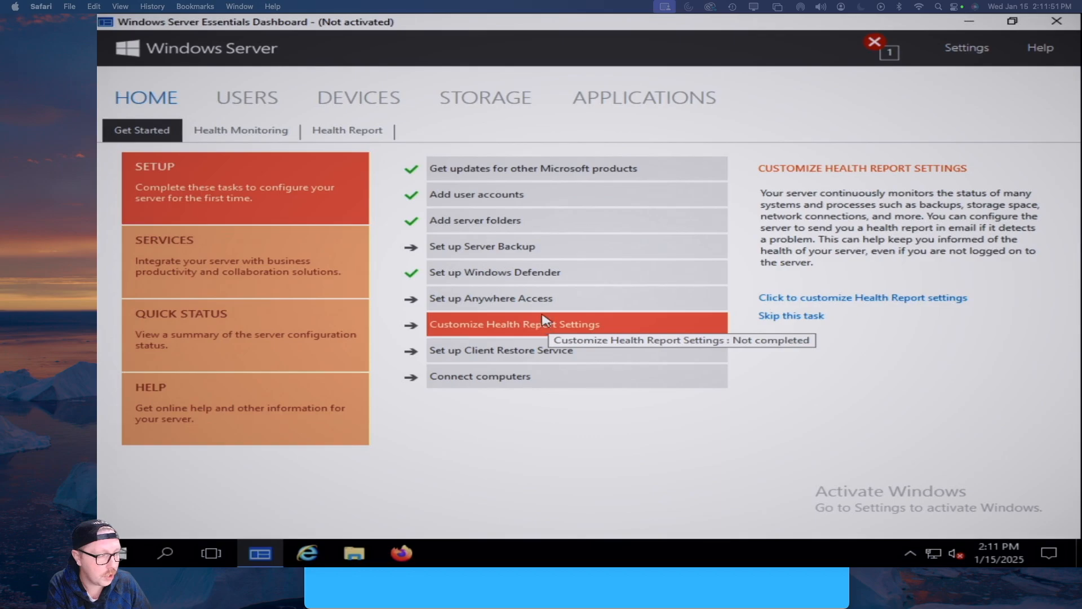
{"action": "left_click", "coordinate": [514, 354]}
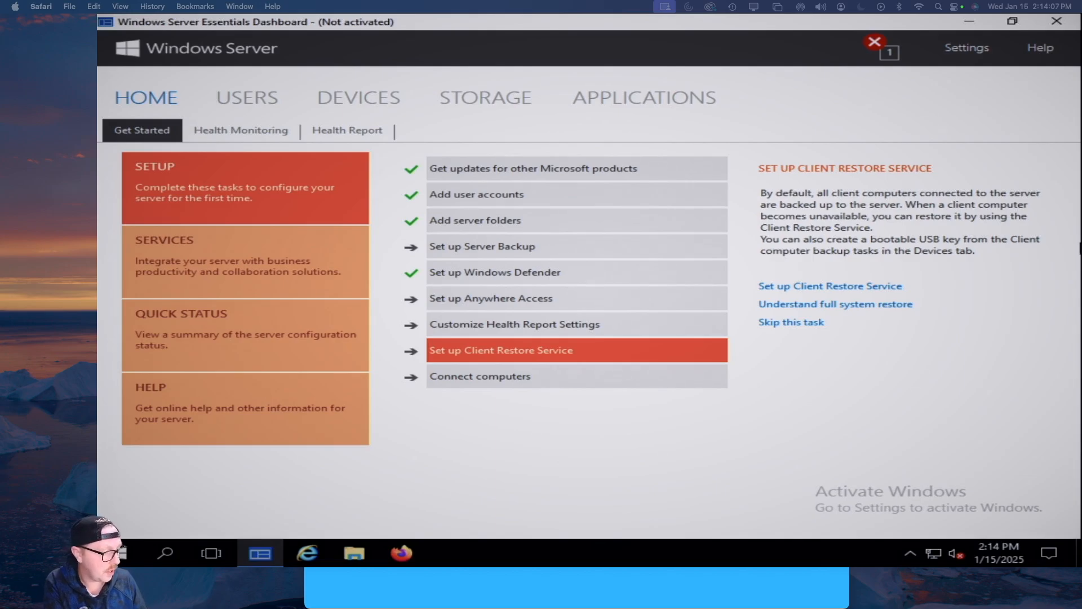
Open the online help 'How do I connect computers to the server?' from Connect computers
{"action": "left_click", "coordinate": [495, 385]}
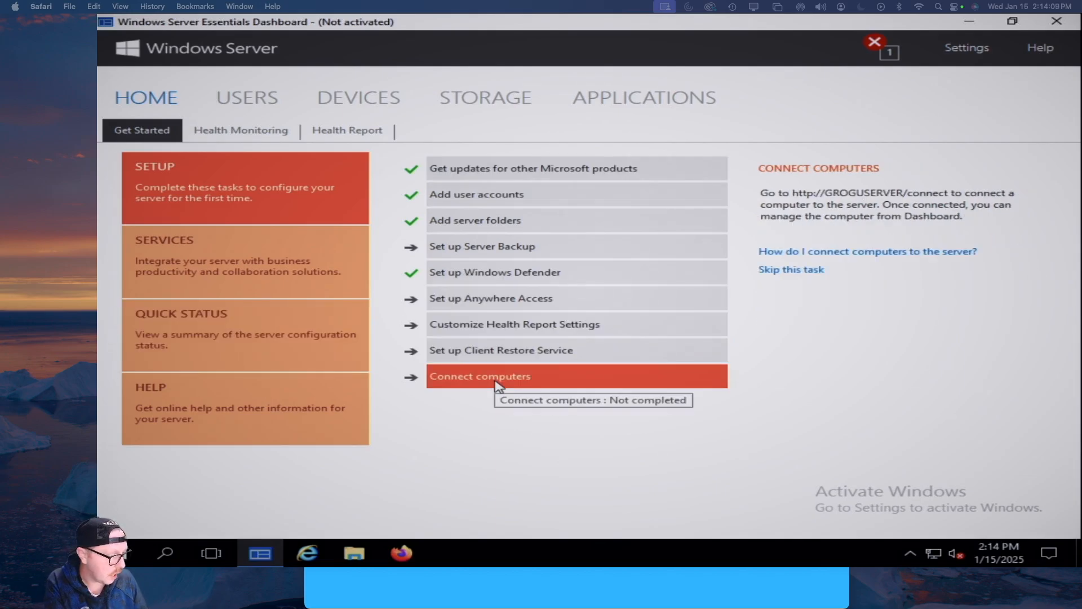
{"action": "left_click", "coordinate": [877, 255]}
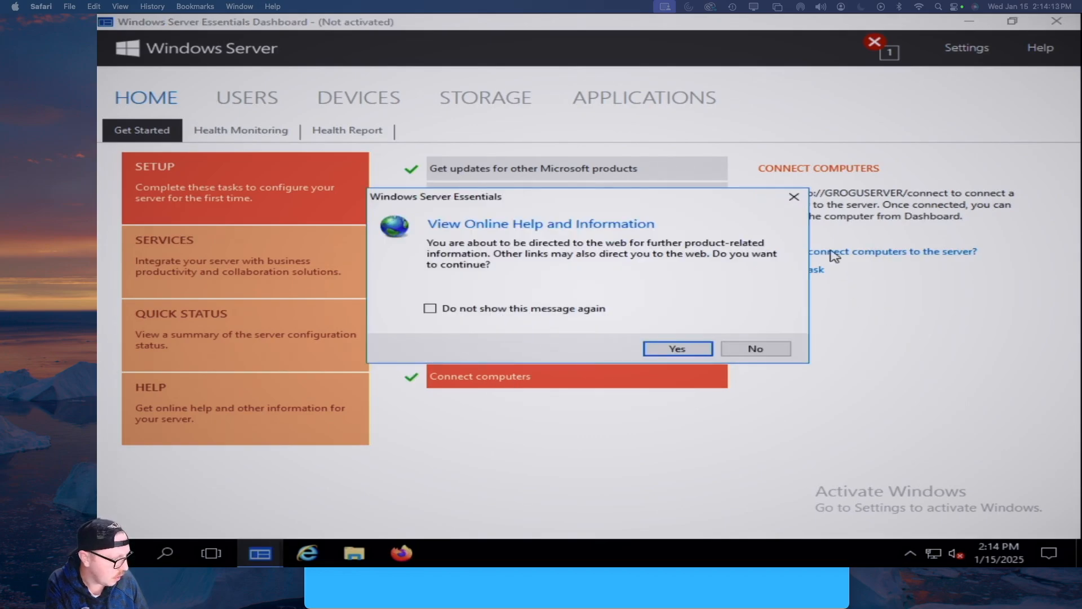
{"action": "left_click", "coordinate": [679, 349]}
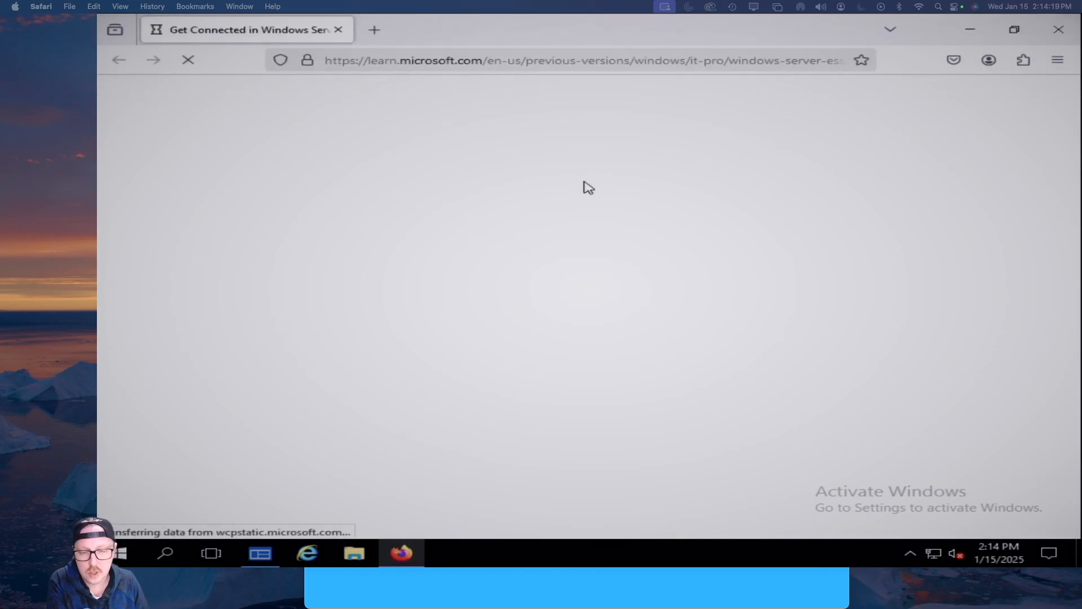
{"action": "scroll", "coordinate": [727, 372], "scroll_direction": "down", "scroll_amount": 4}
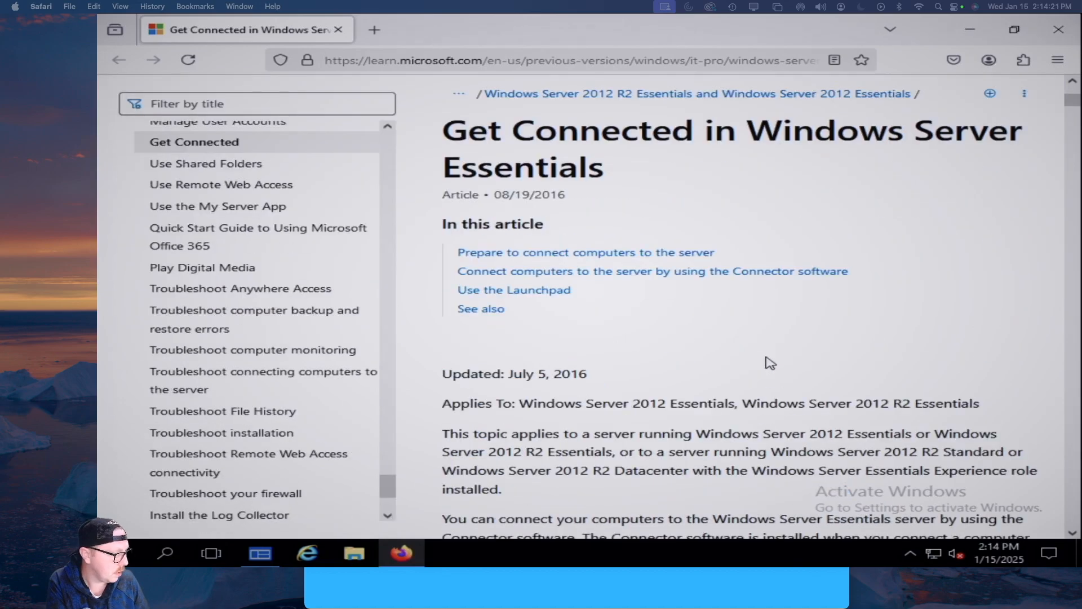
{"action": "scroll", "coordinate": [770, 366], "scroll_direction": "down", "scroll_amount": 3}
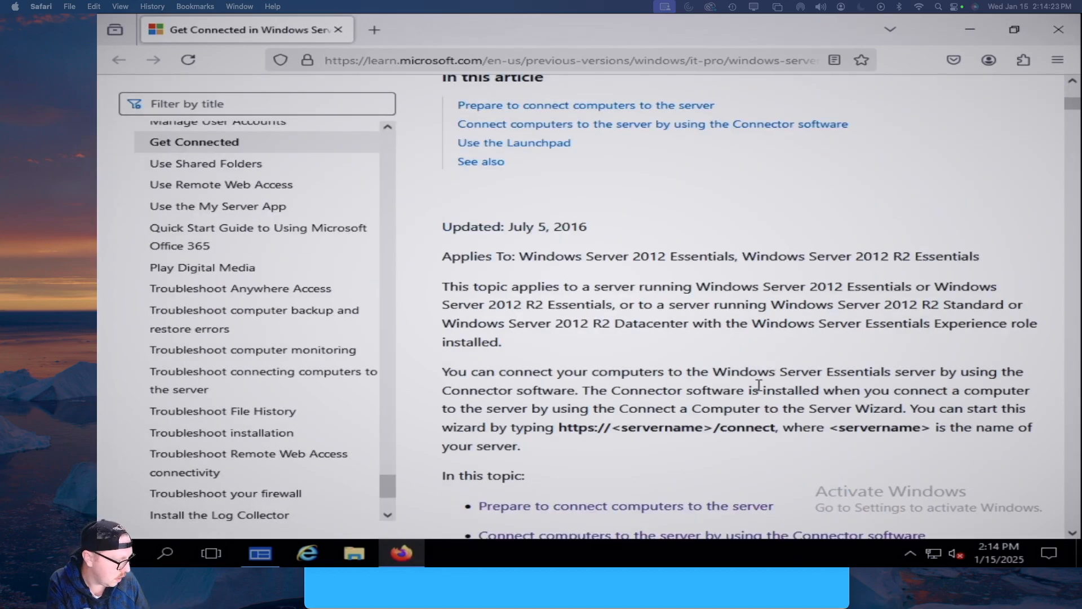
{"action": "left_click_drag", "start_coordinate": [555, 428], "coordinate": [778, 429]}
{"action": "right_click", "coordinate": [732, 432]}
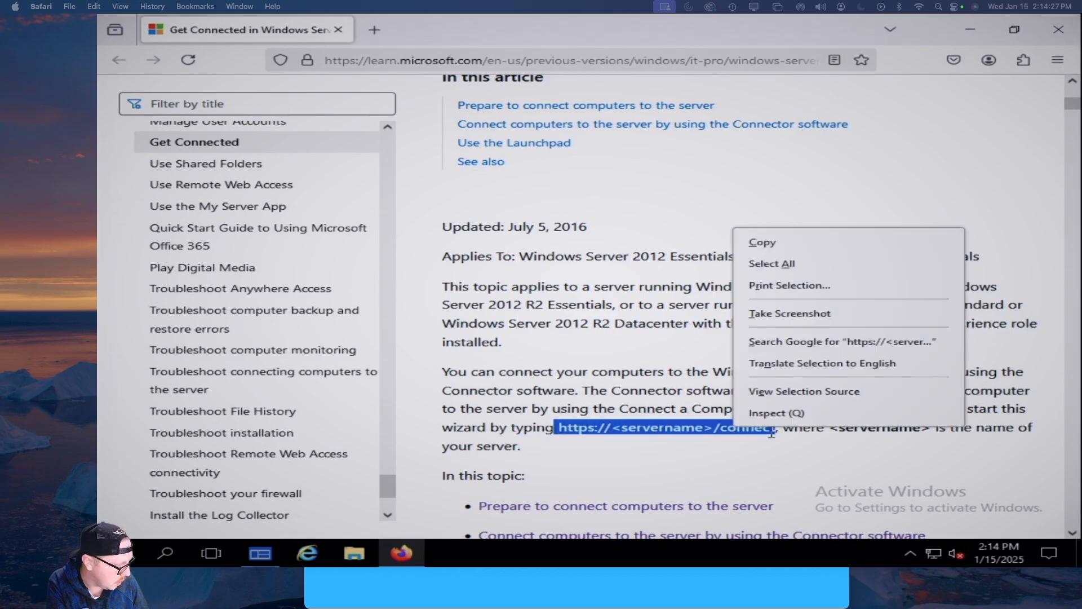
{"action": "left_click", "coordinate": [756, 239]}
{"action": "left_click", "coordinate": [458, 61]}
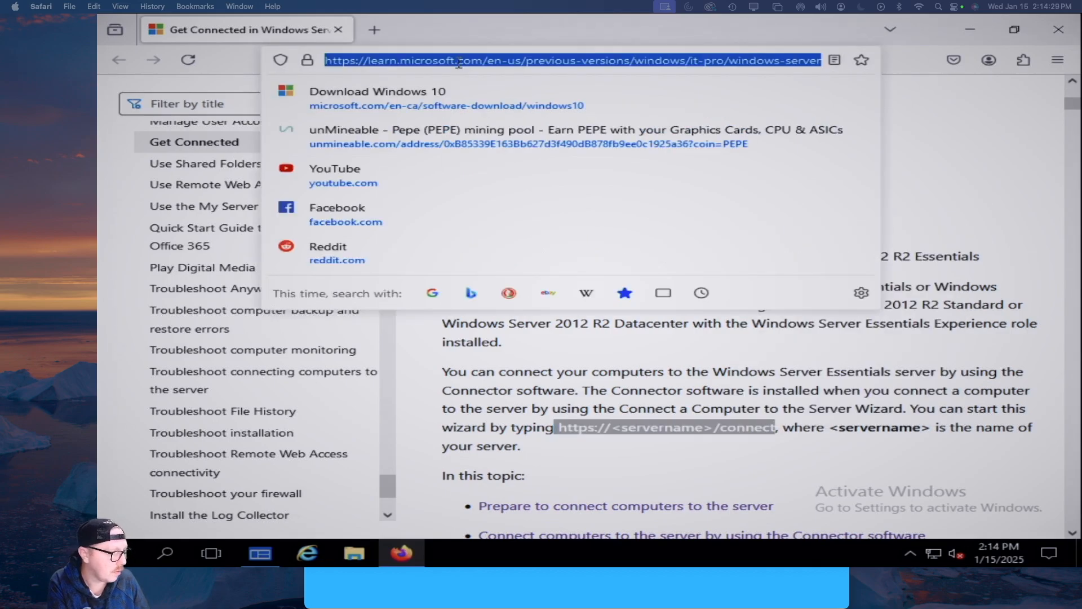
{"action": "right_click", "coordinate": [459, 64]}
{"action": "left_click", "coordinate": [488, 193]}
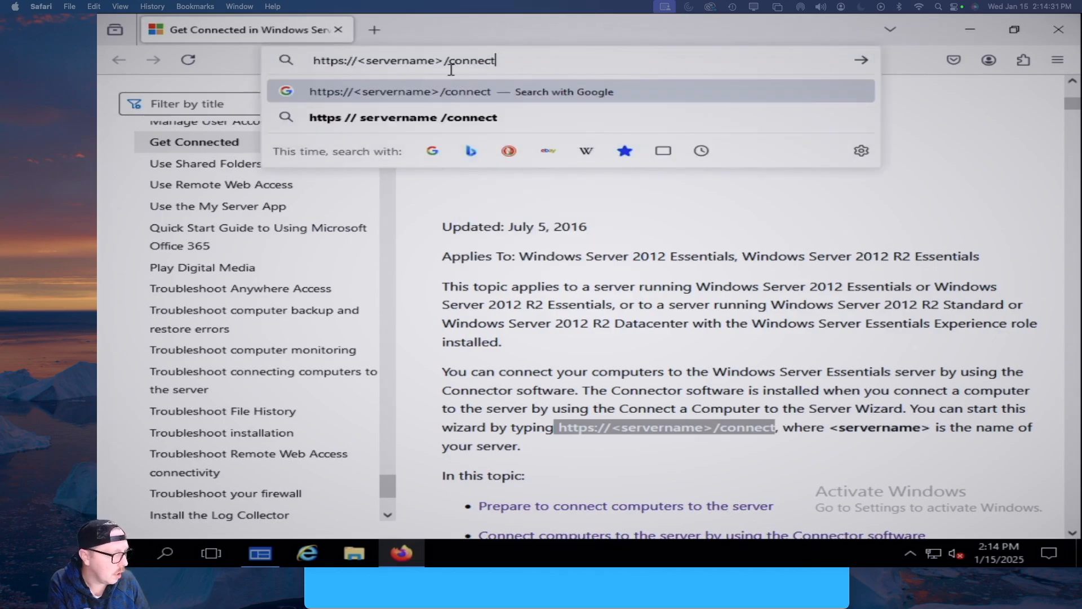
{"action": "left_click_drag", "start_coordinate": [445, 60], "coordinate": [357, 60]}
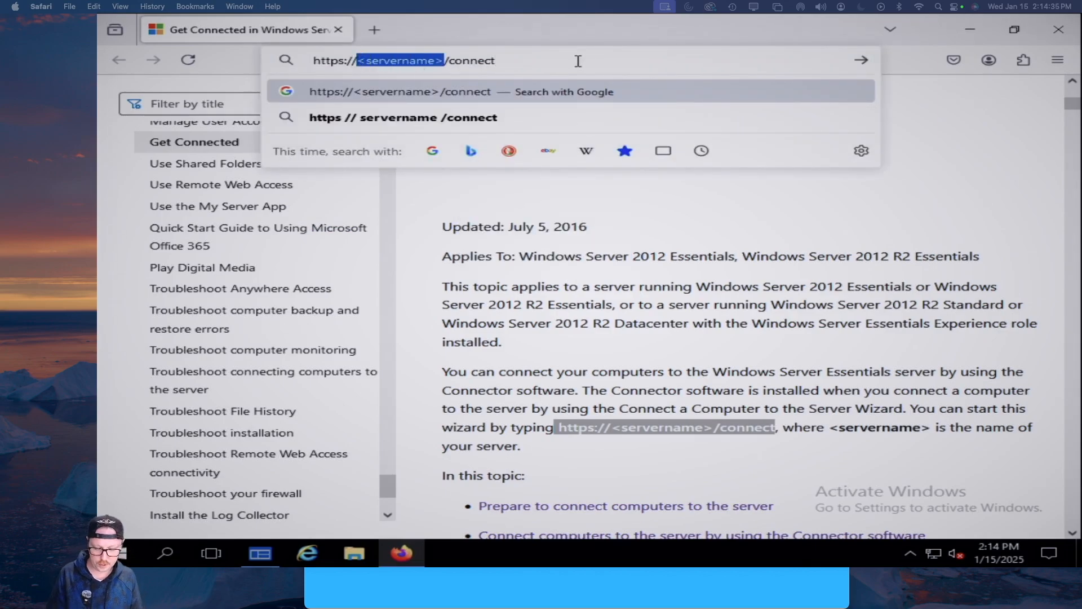
{"action": "type", "text": "grogu"}
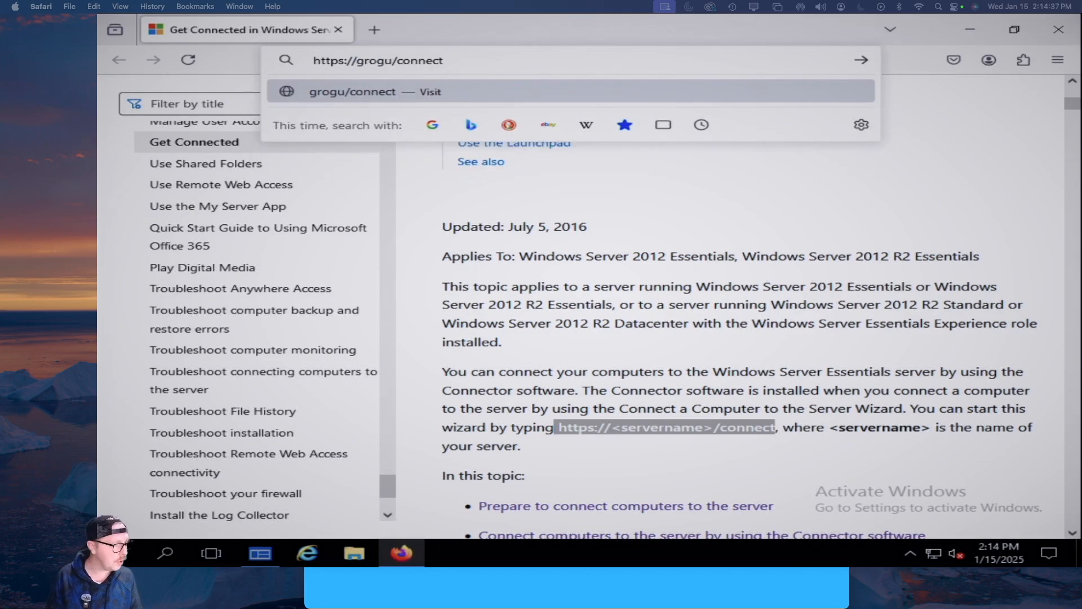
{"action": "key", "text": "Return"}
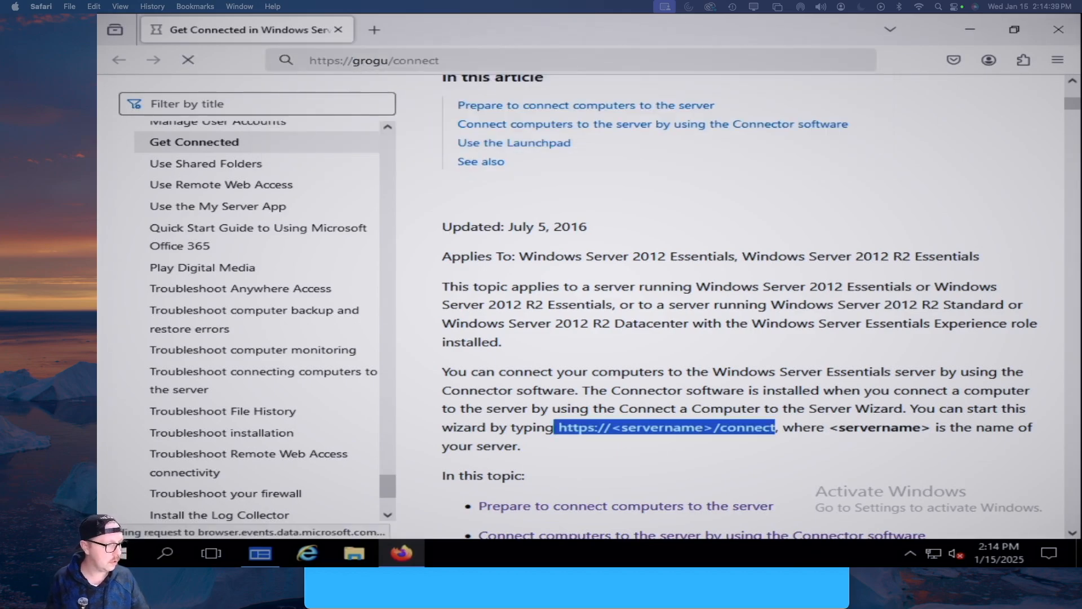
Correct the address to groguserver/connect and load the server's connect page
{"action": "left_click", "coordinate": [376, 58]}
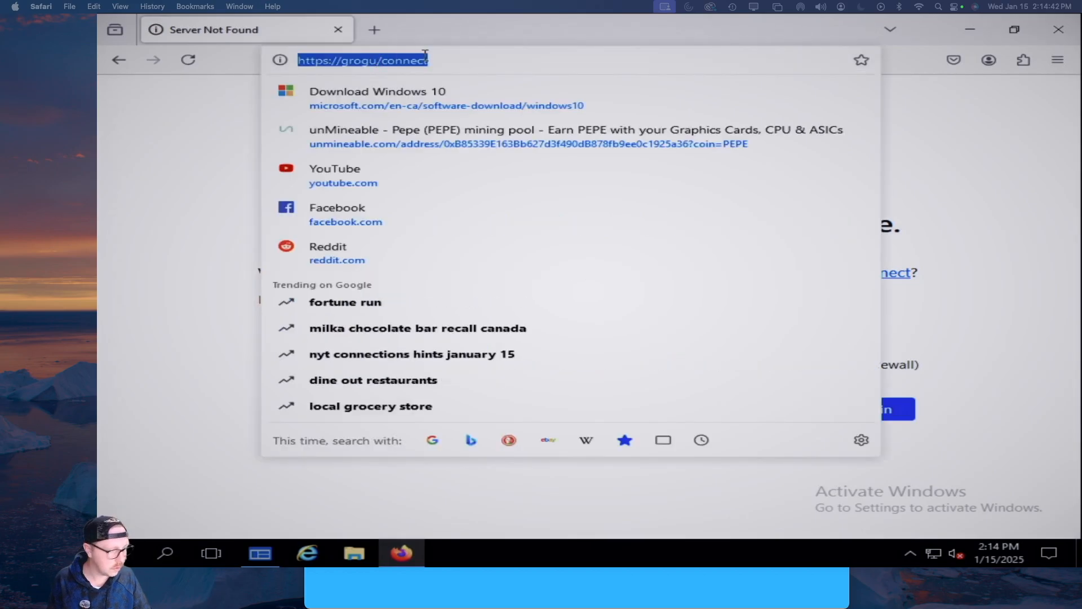
{"action": "left_click", "coordinate": [377, 60]}
{"action": "type", "text": "server"}
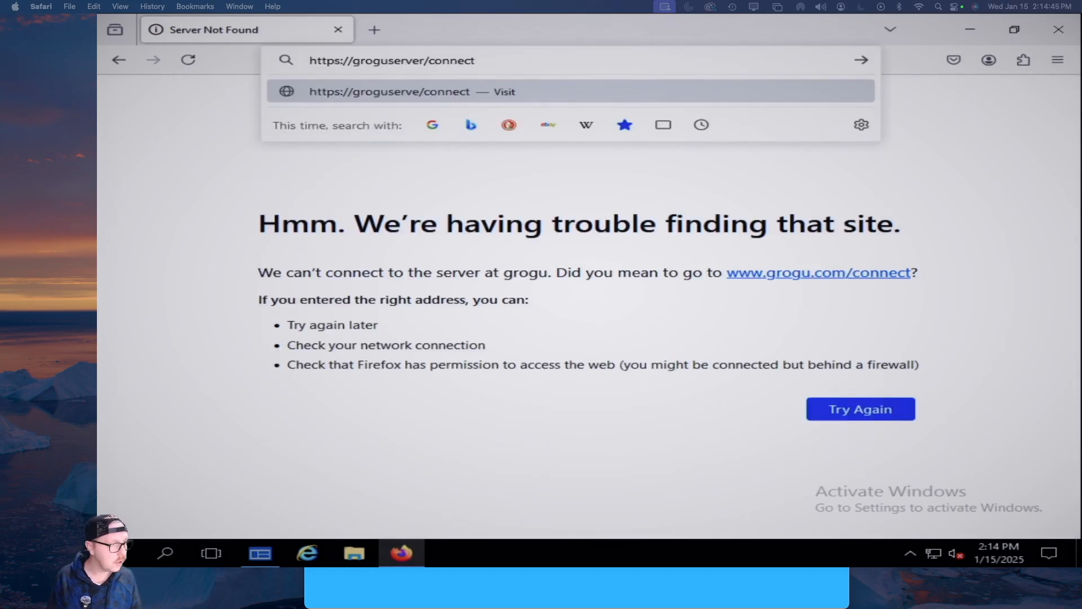
{"action": "key", "text": "Return"}
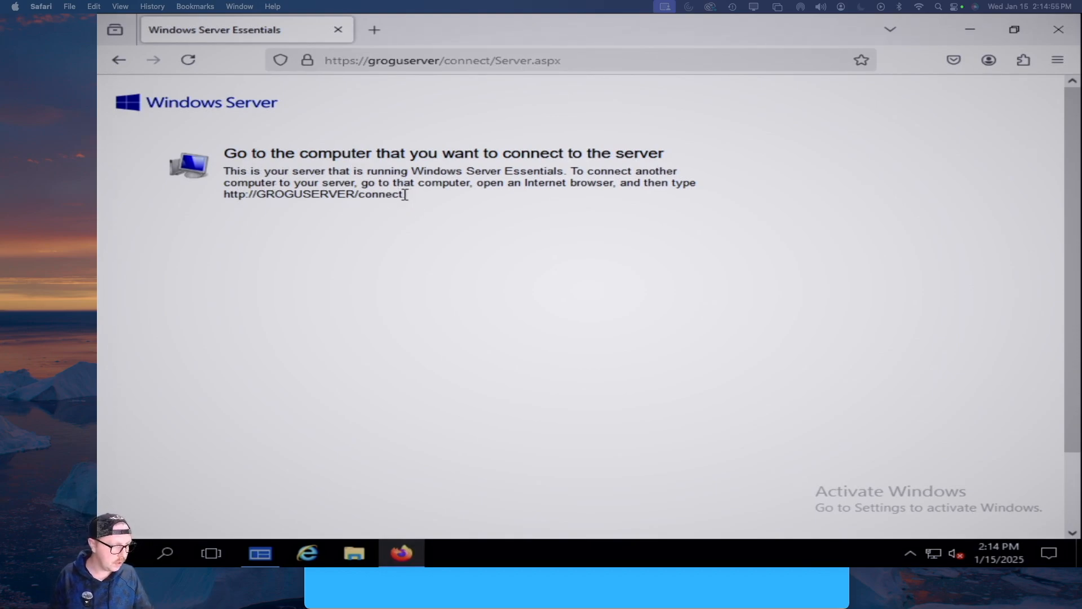
{"action": "left_click_drag", "start_coordinate": [405, 195], "coordinate": [224, 196]}
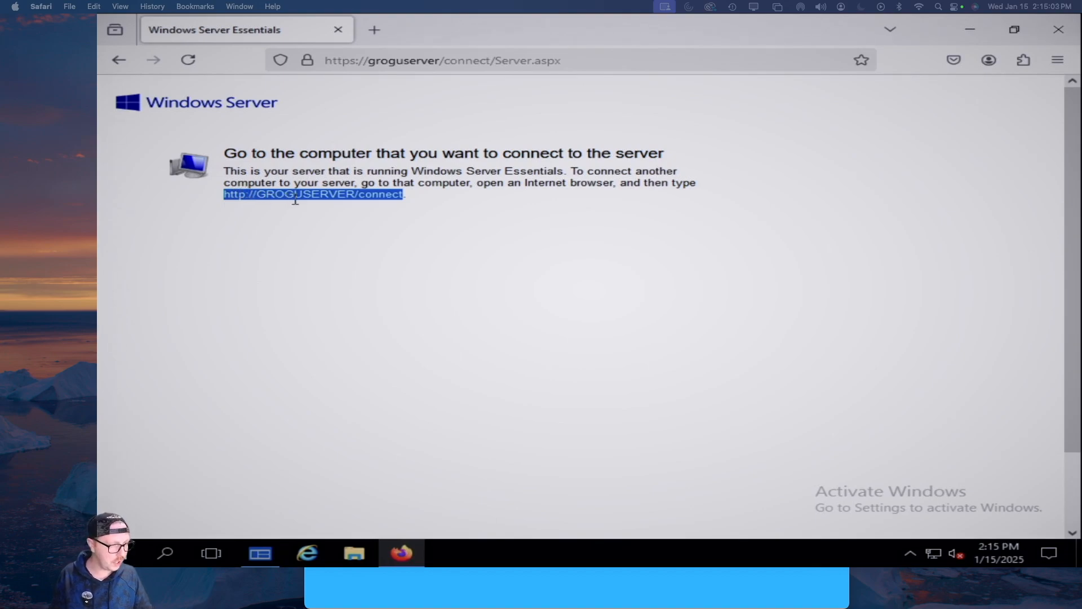
{"action": "right_click", "coordinate": [339, 200]}
{"action": "left_click", "coordinate": [245, 269]}
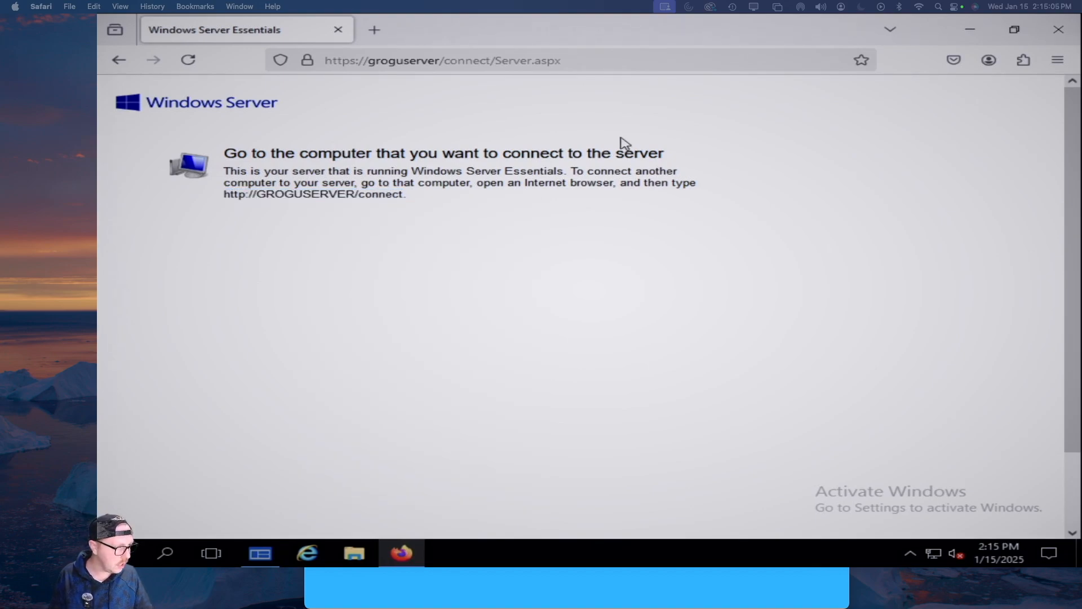
Close the Firefox window showing the server's connect page
{"action": "left_click", "coordinate": [1060, 31]}
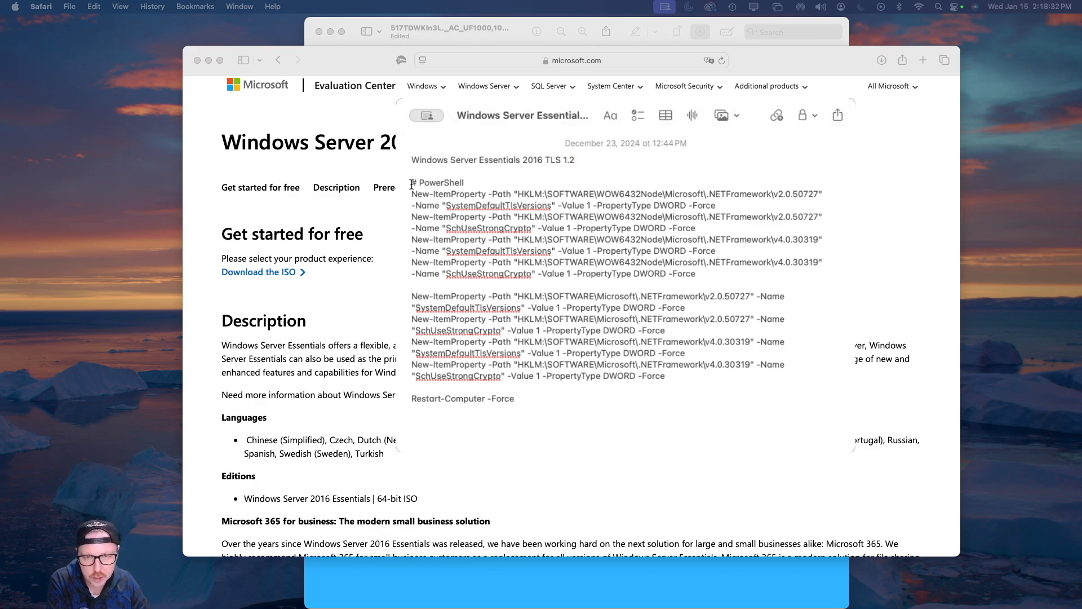
{"action": "left_click_drag", "start_coordinate": [413, 183], "coordinate": [750, 272]}
{"action": "left_click", "coordinate": [714, 274]}
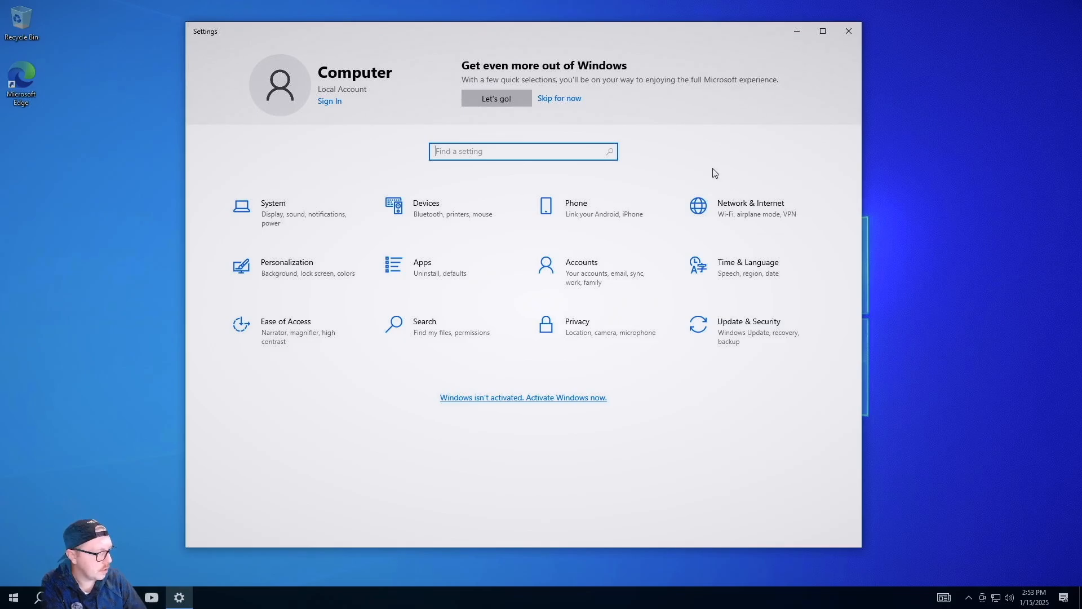
Go to Update & Security, dismiss the Windows 11 banner, and check for updates
{"action": "left_click", "coordinate": [750, 329]}
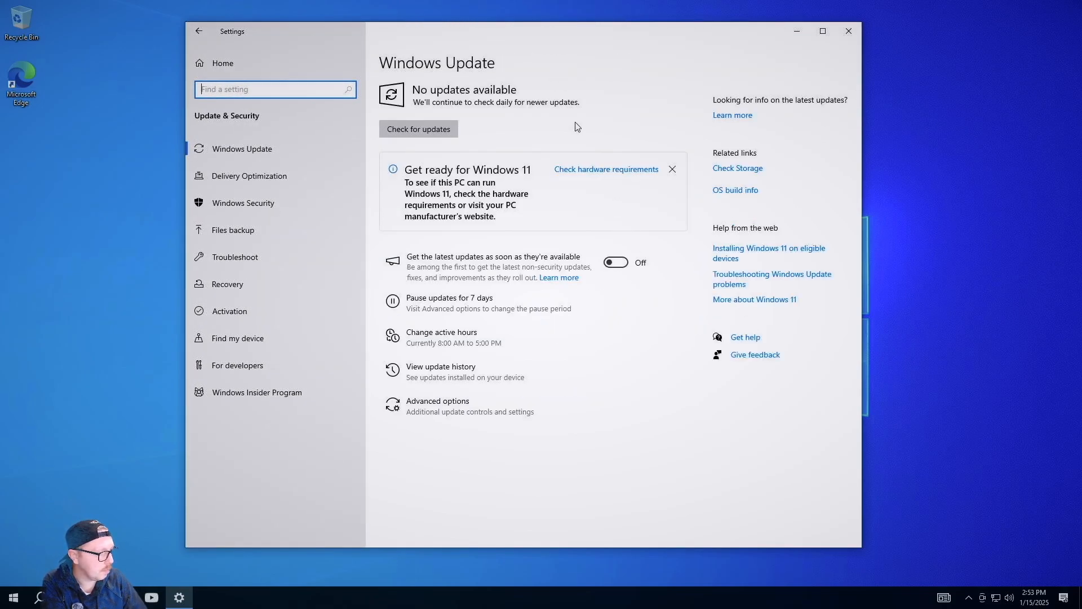
{"action": "left_click", "coordinate": [672, 170]}
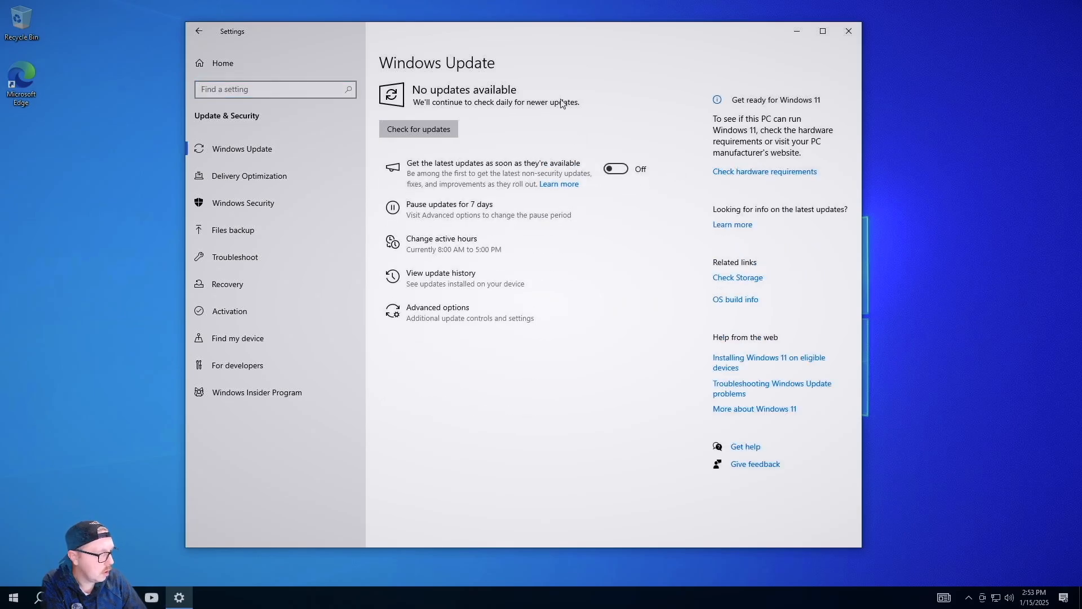
{"action": "left_click", "coordinate": [443, 131]}
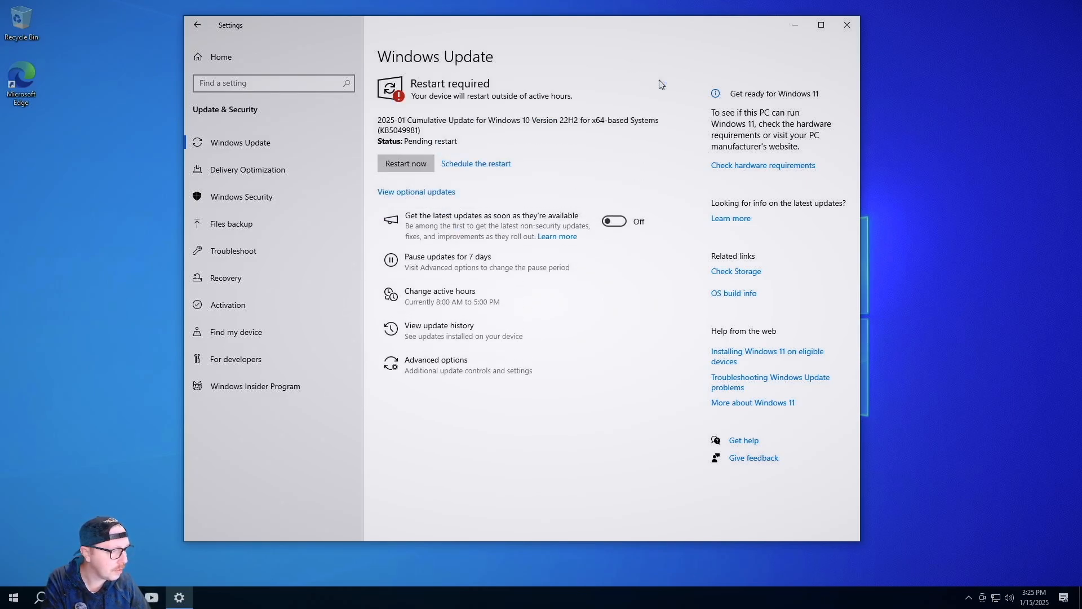
Restart now to finish installing the 2025-01 Cumulative Update (KB5049981)
{"action": "left_click", "coordinate": [414, 165]}
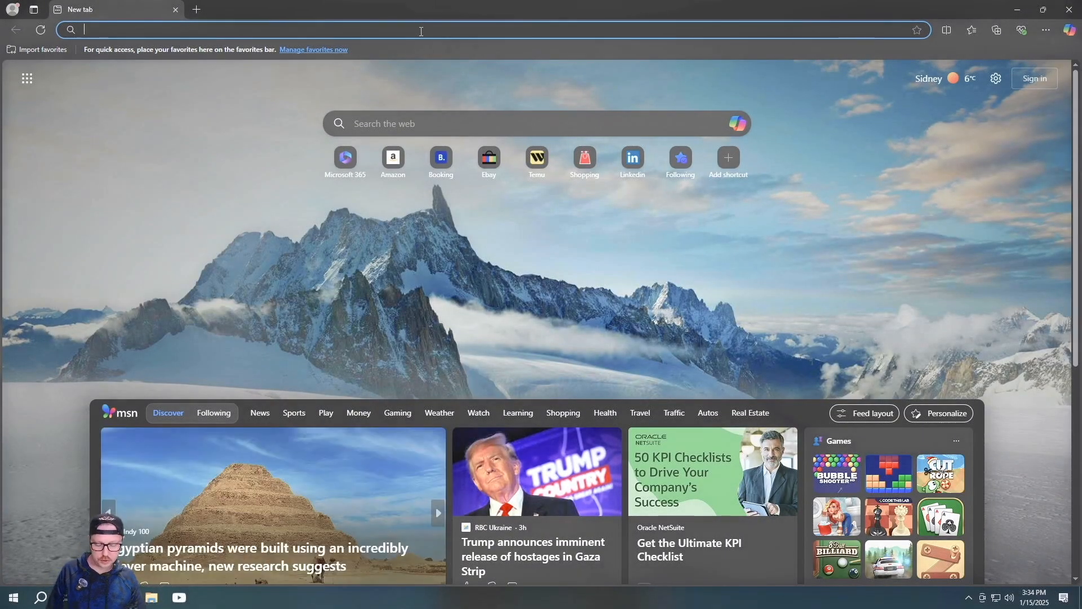
{"action": "type", "text": "http"}
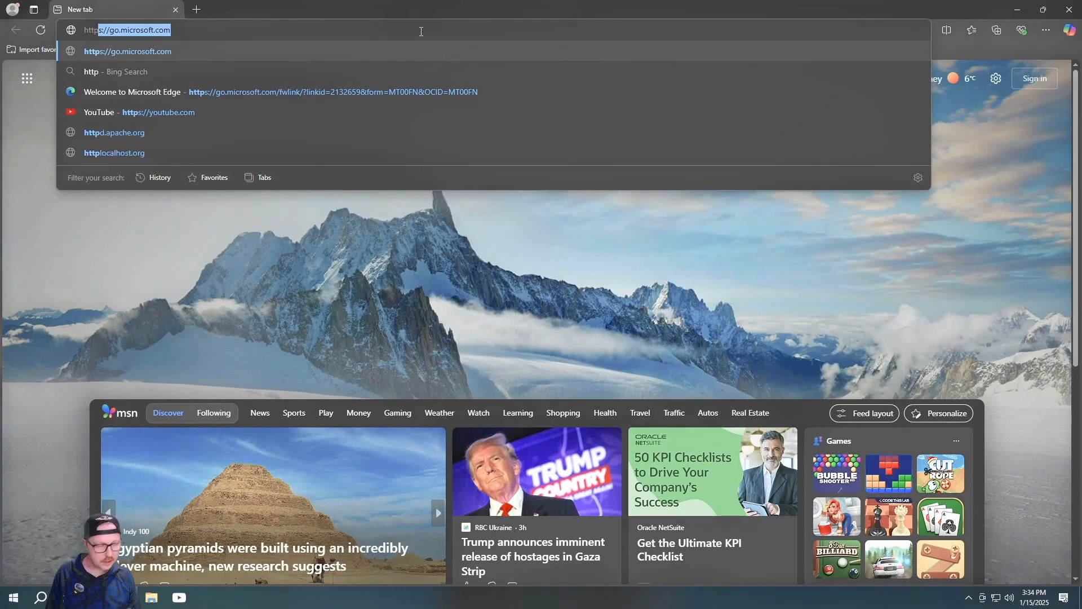
{"action": "type", "text": "://"}
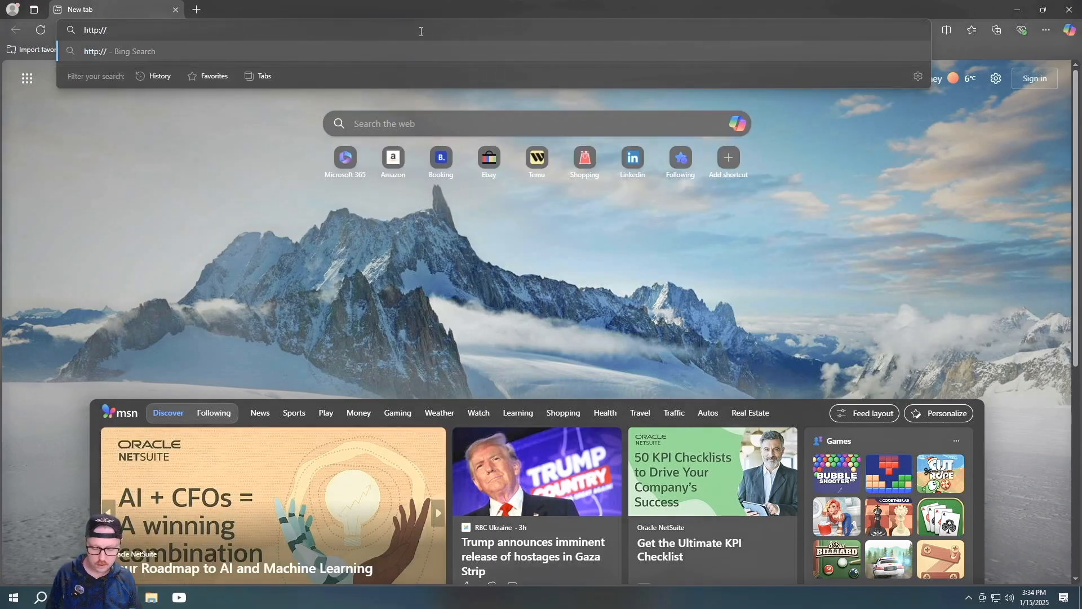
{"action": "type", "text": "grogu"}
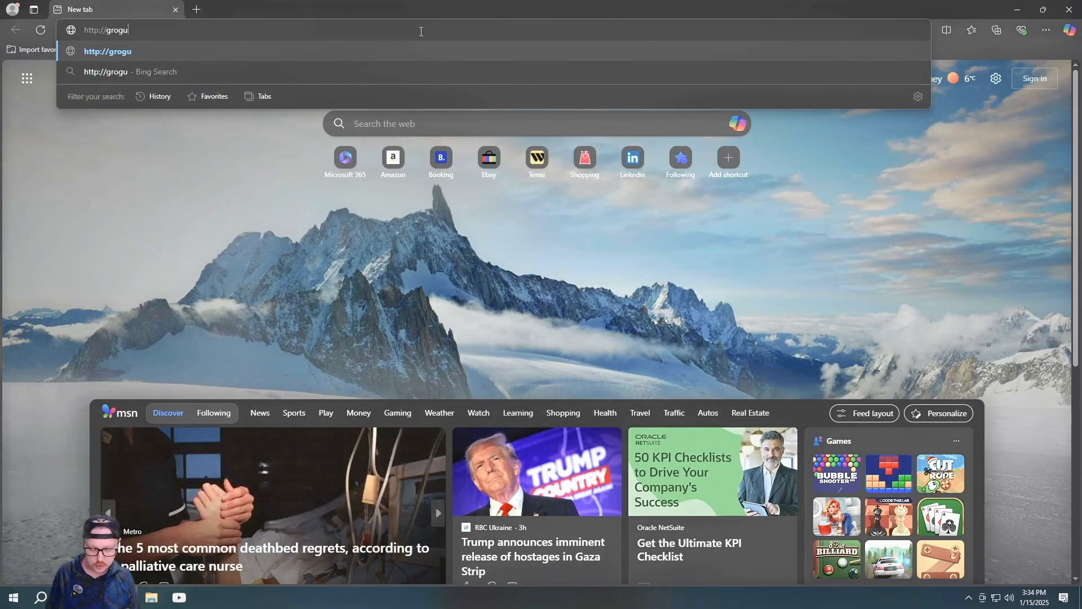
{"action": "type", "text": "server."}
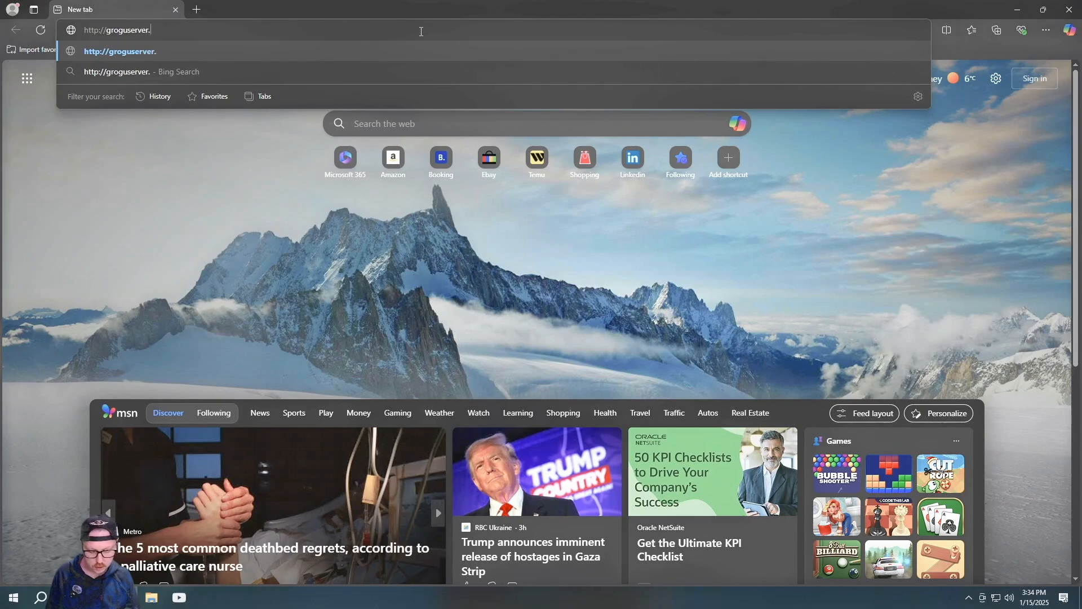
{"action": "type", "text": "local"}
{"action": "key", "text": "Return"}
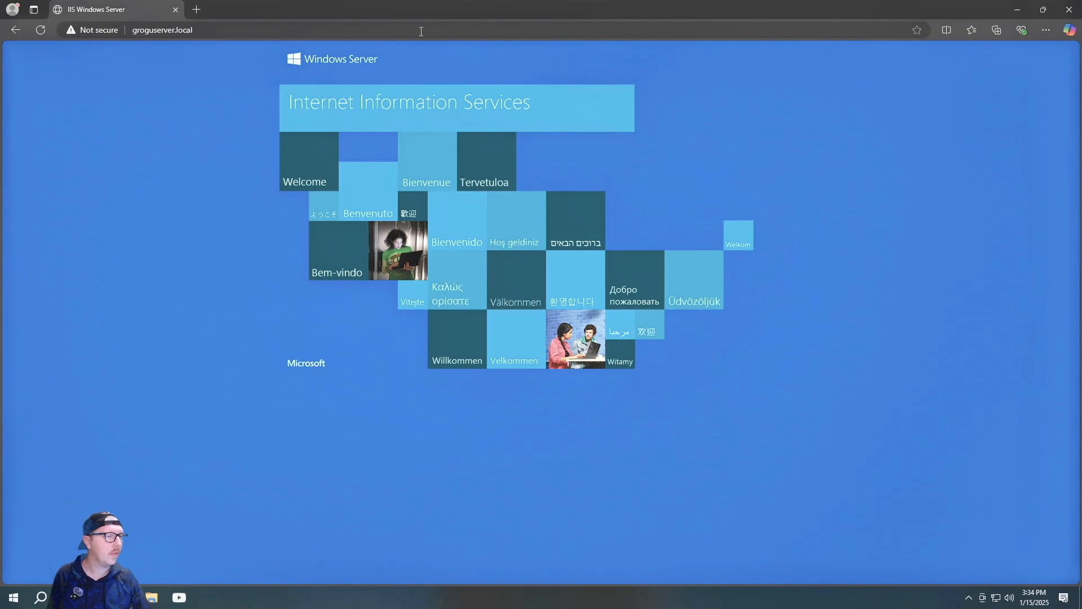
{"action": "left_click", "coordinate": [421, 31]}
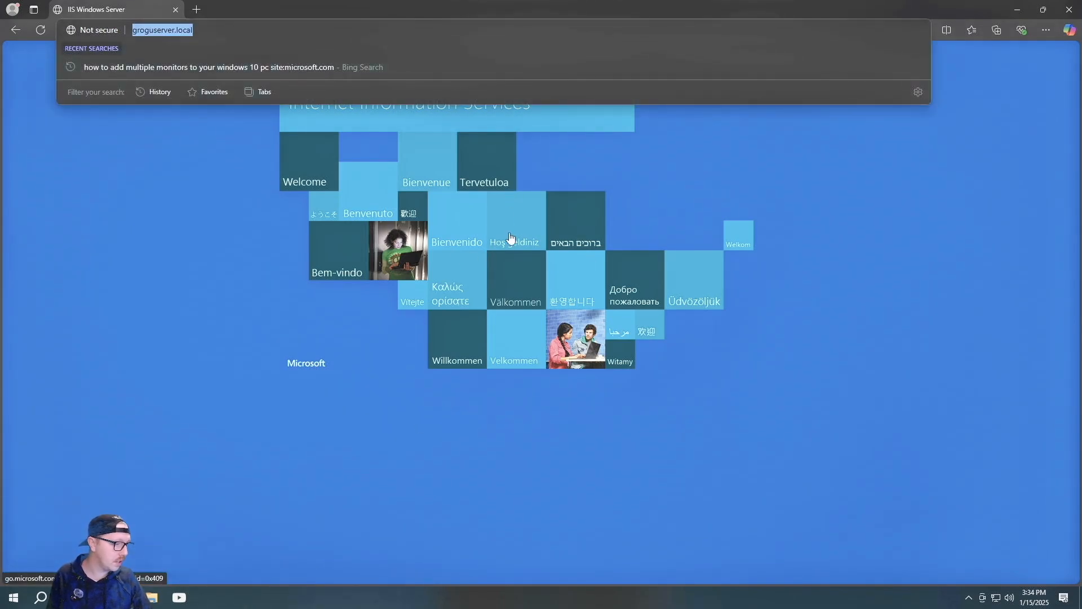
Open groguserver.local/connect, download the Windows connector software, and run it with UAC approval
{"action": "left_click", "coordinate": [236, 29]}
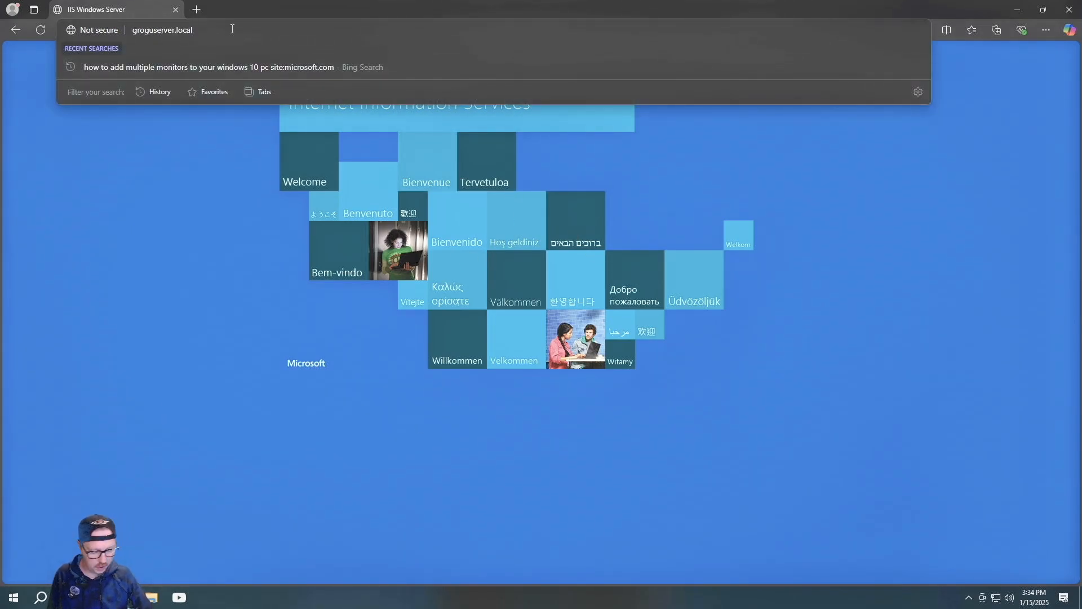
{"action": "type", "text": "/connect"}
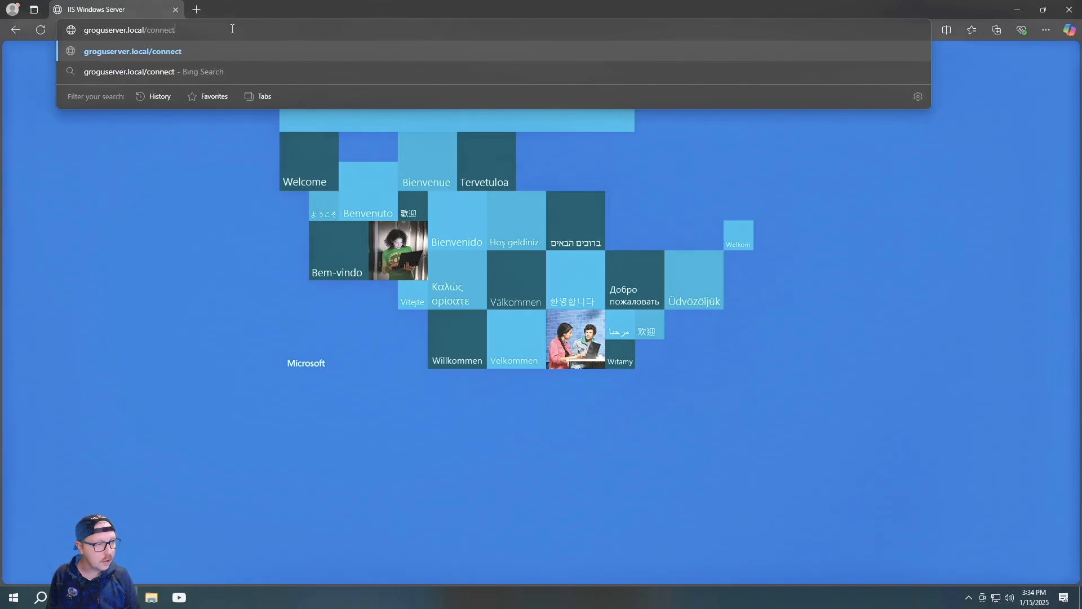
{"action": "key", "text": "Return"}
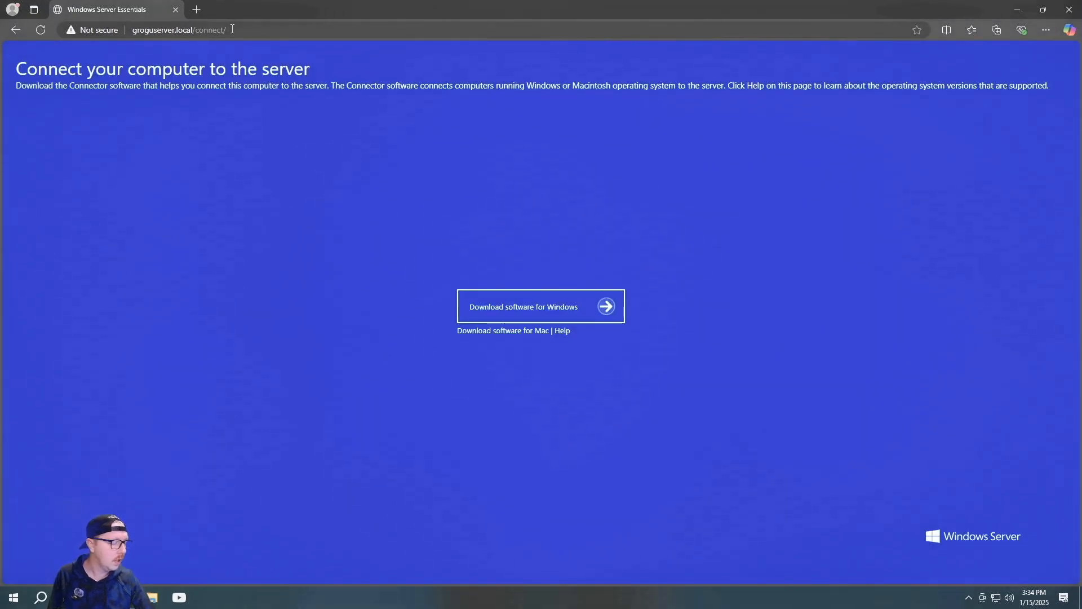
{"action": "left_click", "coordinate": [544, 308]}
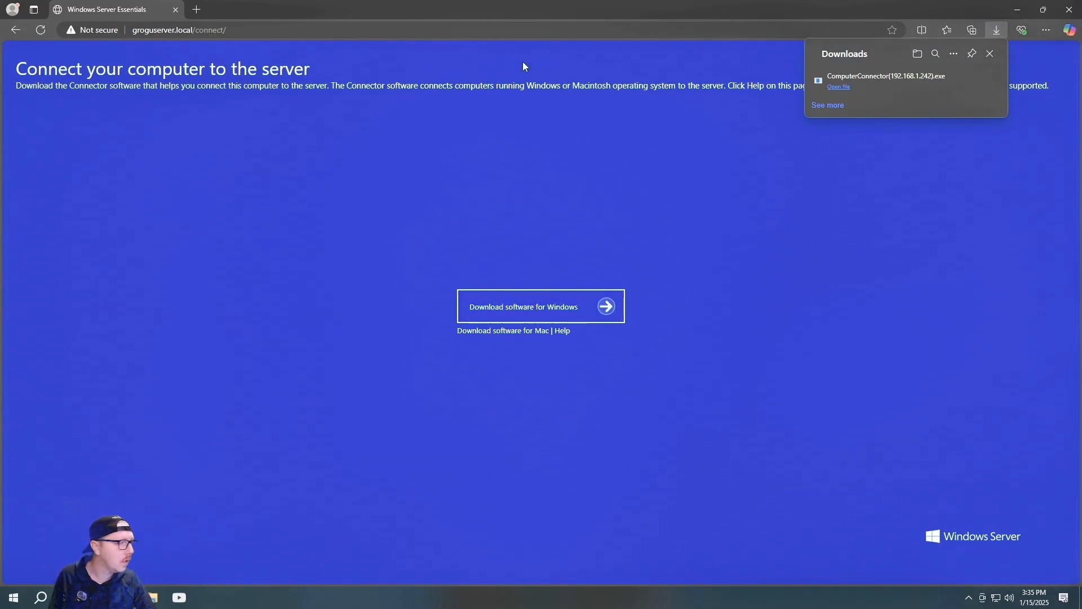
{"action": "left_click", "coordinate": [840, 87]}
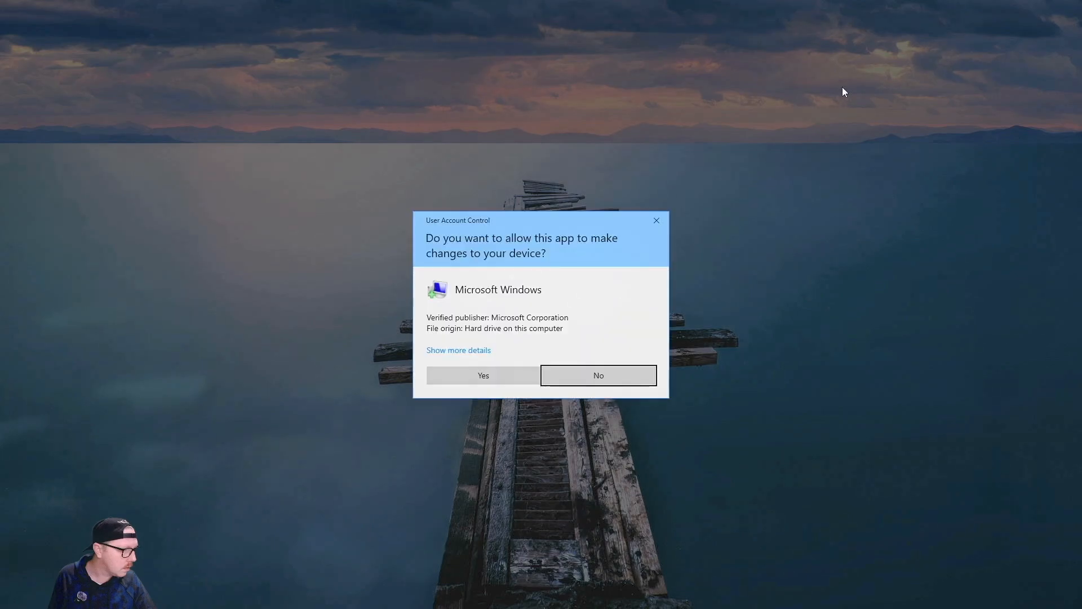
{"action": "left_click", "coordinate": [482, 375]}
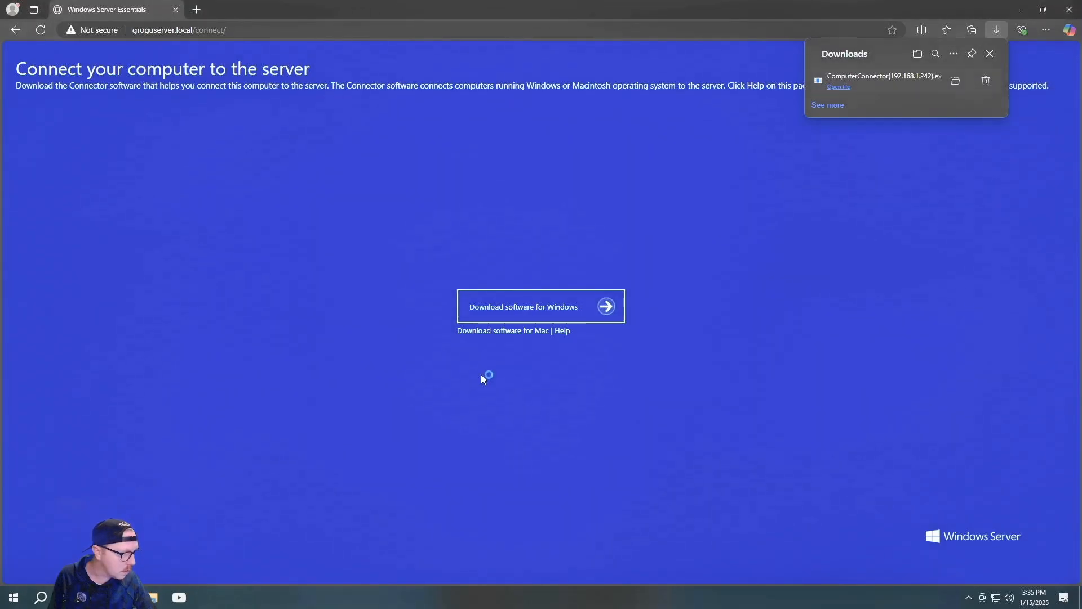
{"action": "left_click", "coordinate": [588, 13]}
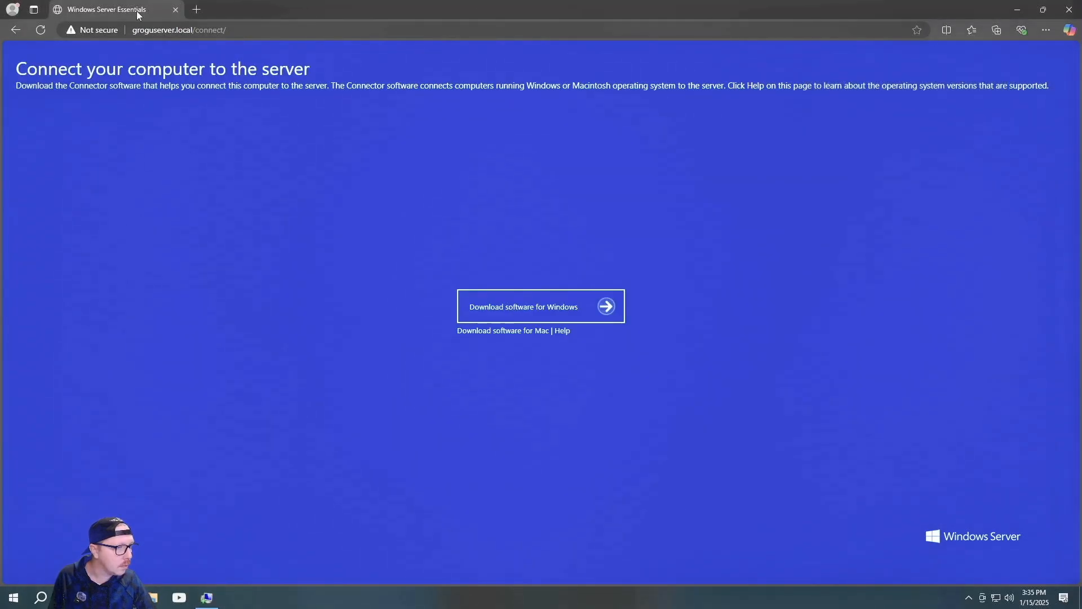
Accept the connector license, install it, and sign in with the network user's name and password
{"action": "left_click", "coordinate": [1068, 9]}
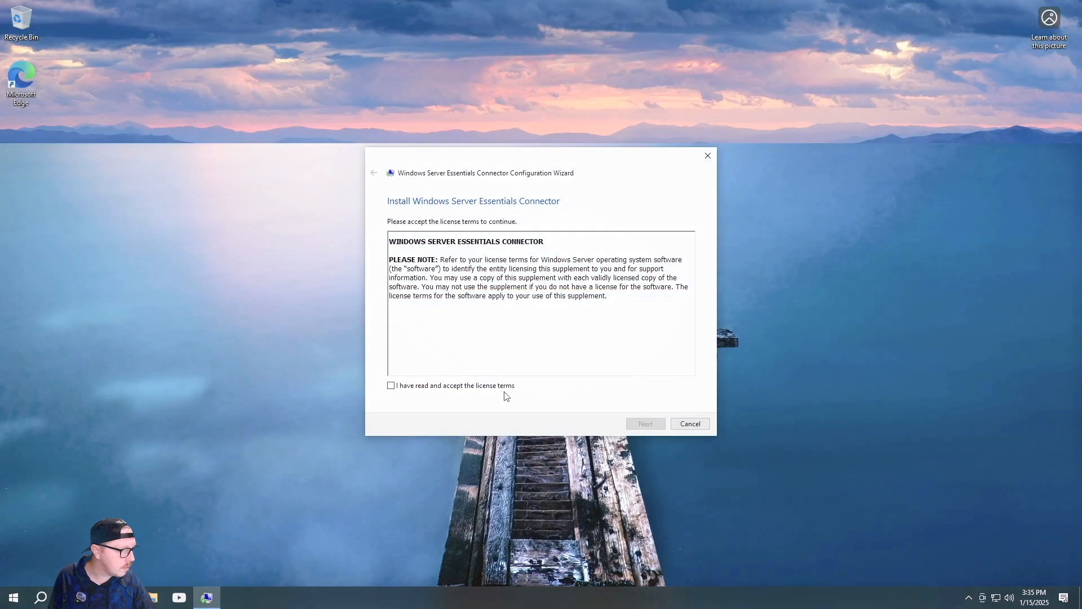
{"action": "left_click", "coordinate": [415, 387]}
{"action": "left_click", "coordinate": [647, 424]}
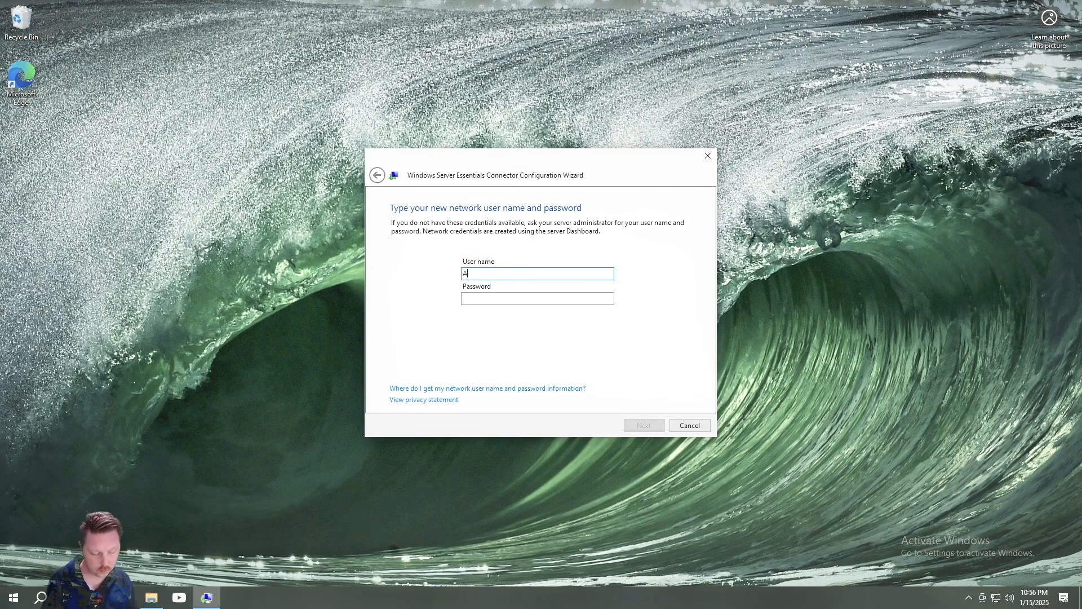
{"action": "type", "text": "lex"}
{"action": "key", "text": "Tab"}
{"action": "type", "text": "*******"}
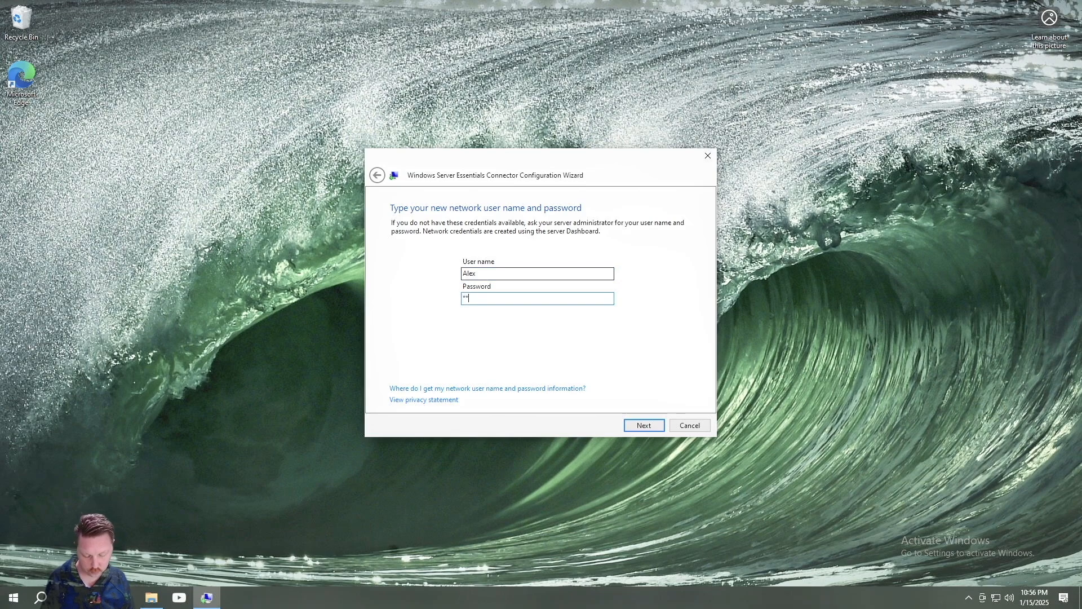
{"action": "type", "text": "*"}
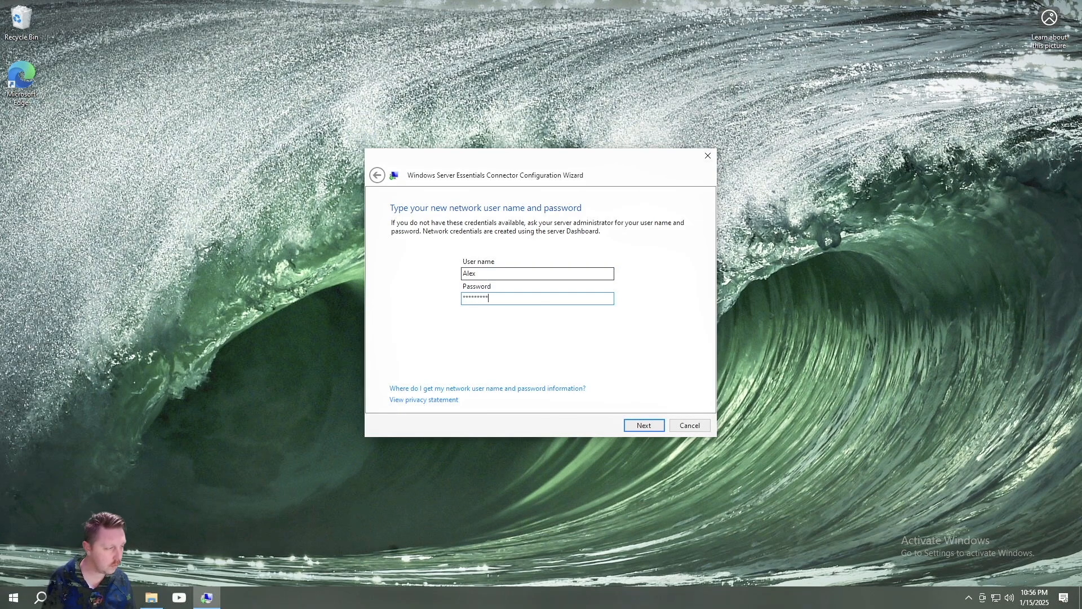
{"action": "key", "text": "Return"}
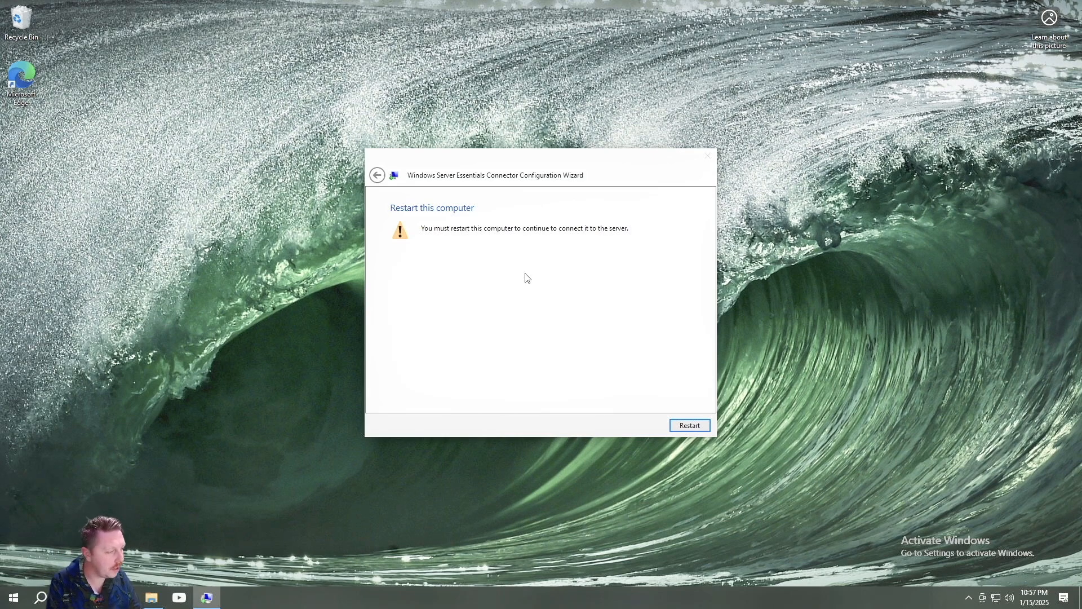
{"action": "left_click", "coordinate": [692, 425]}
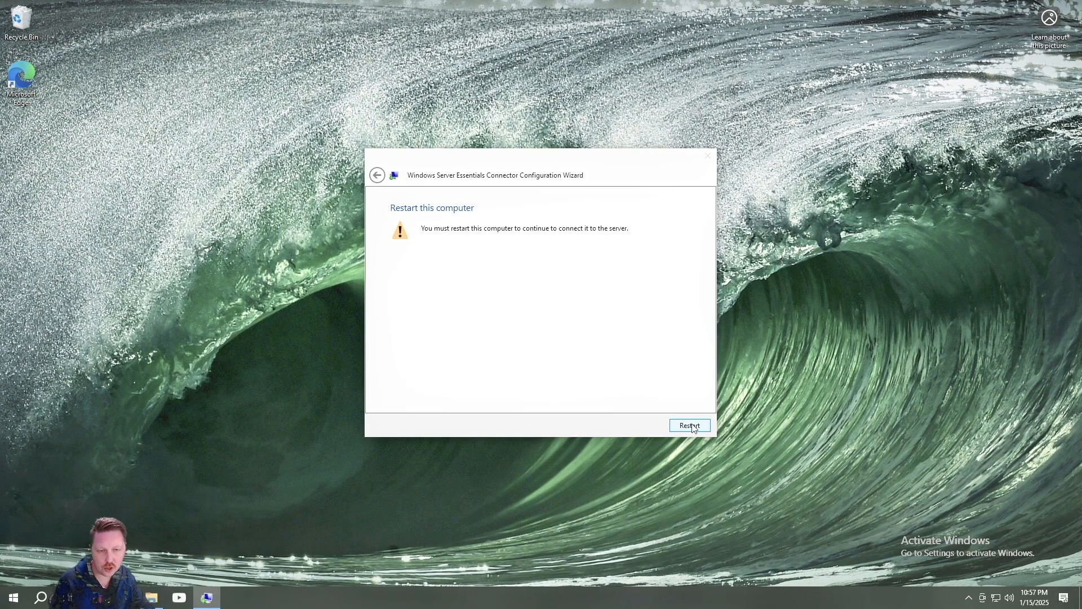
Restart, then set Location, Tailored experiences, Inking & typing and Advertising ID to No and accept
{"action": "left_click", "coordinate": [693, 427]}
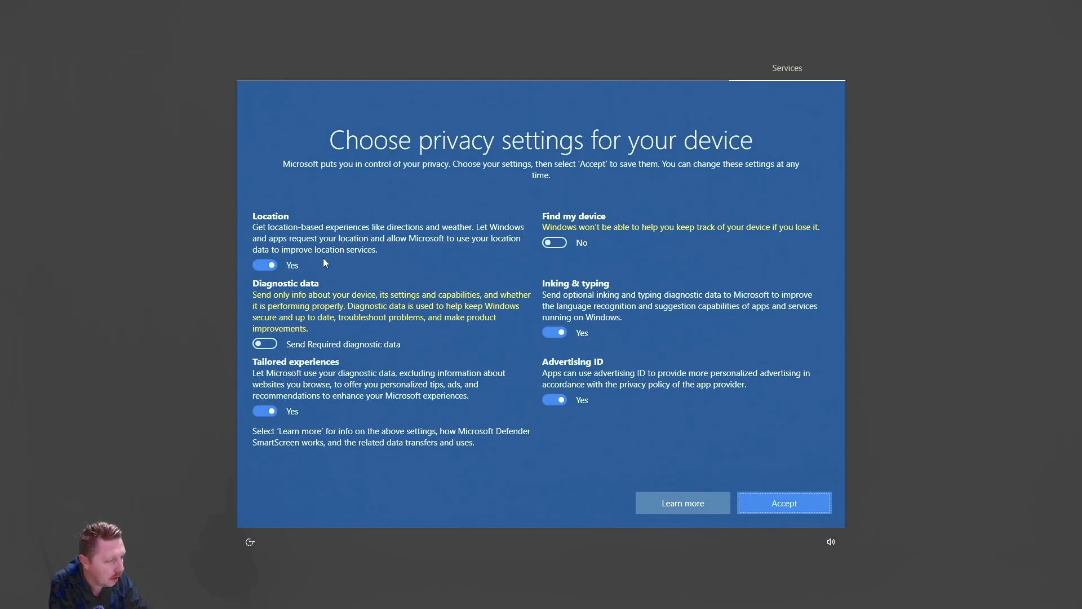
{"action": "left_click", "coordinate": [276, 266]}
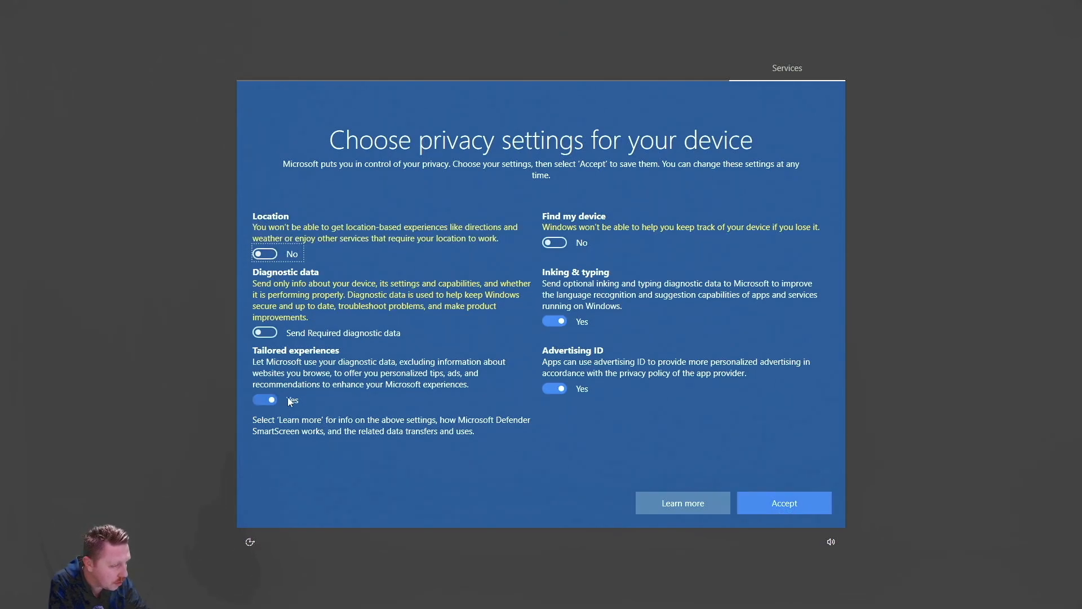
{"action": "left_click", "coordinate": [269, 401]}
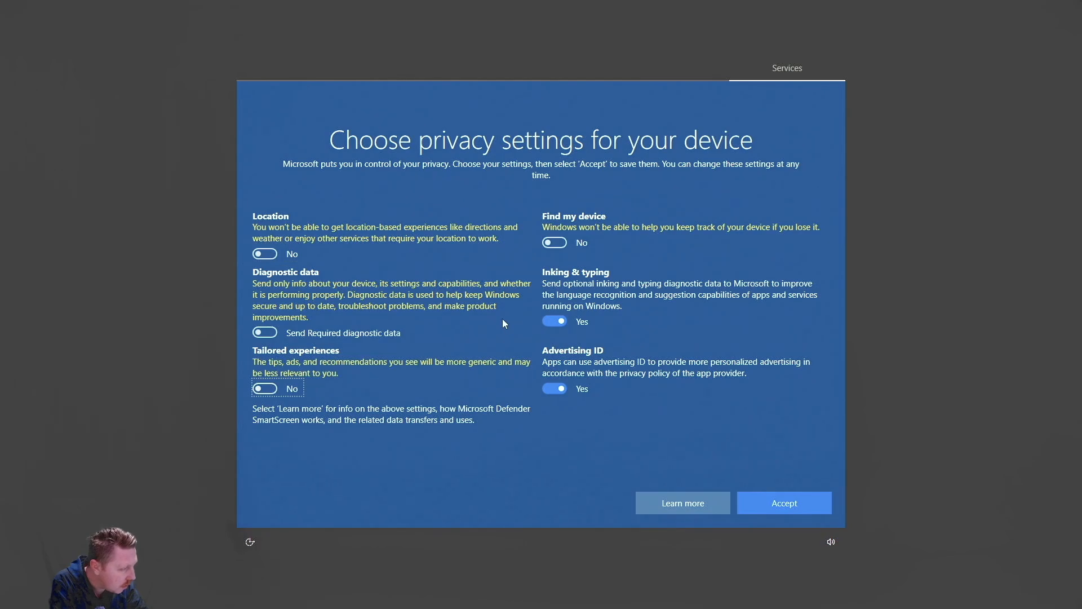
{"action": "left_click", "coordinate": [558, 322]}
{"action": "left_click", "coordinate": [557, 388]}
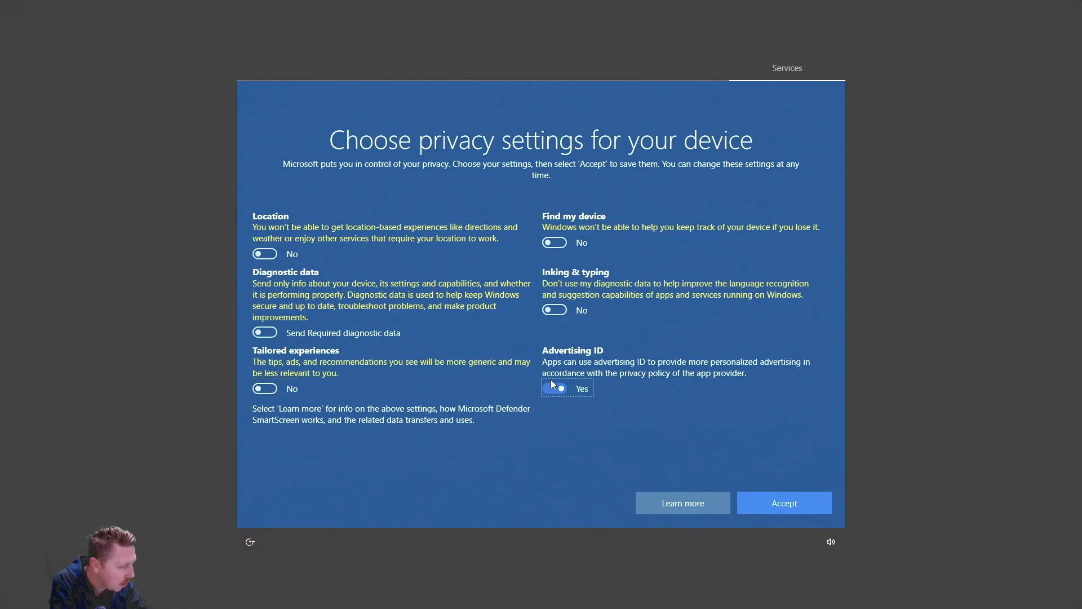
{"action": "left_click", "coordinate": [781, 507]}
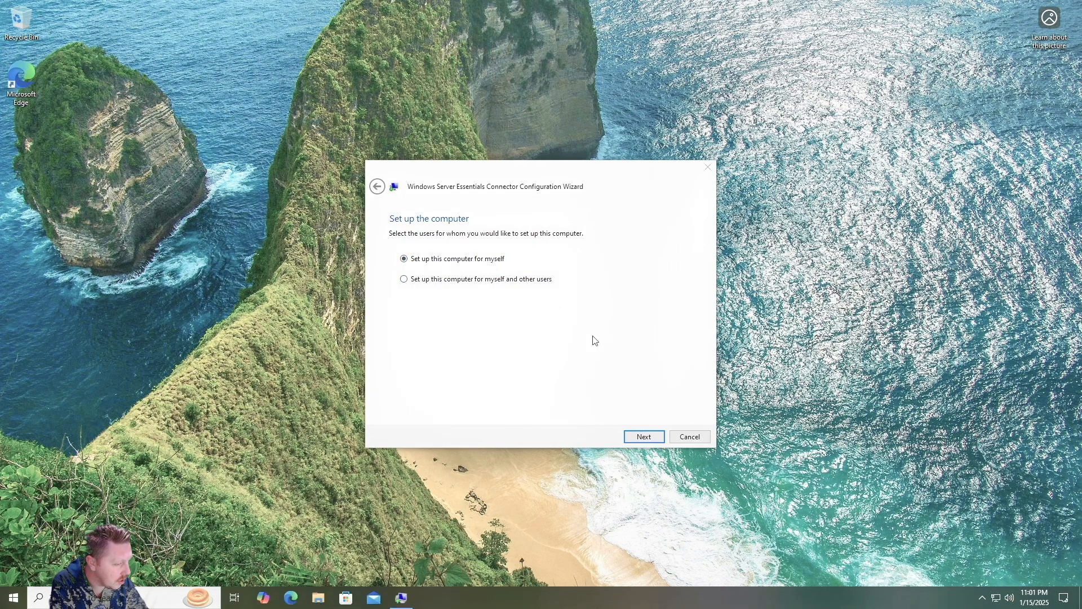
Set the PC up for yourself, describe it as 'Bench Computer', and allow waking for backups
{"action": "left_click", "coordinate": [644, 437]}
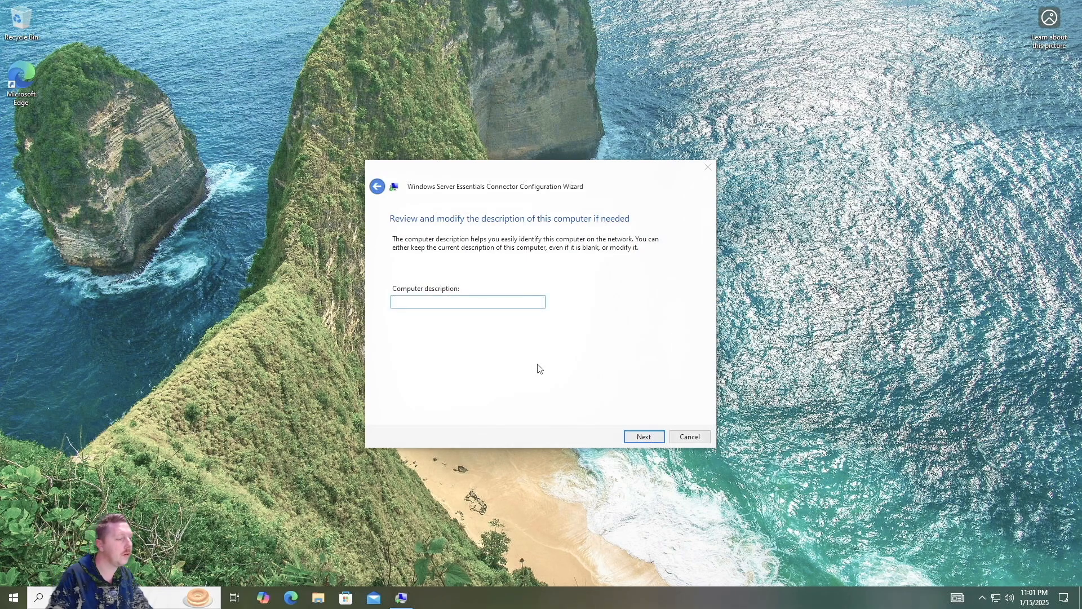
{"action": "type", "text": "T"}
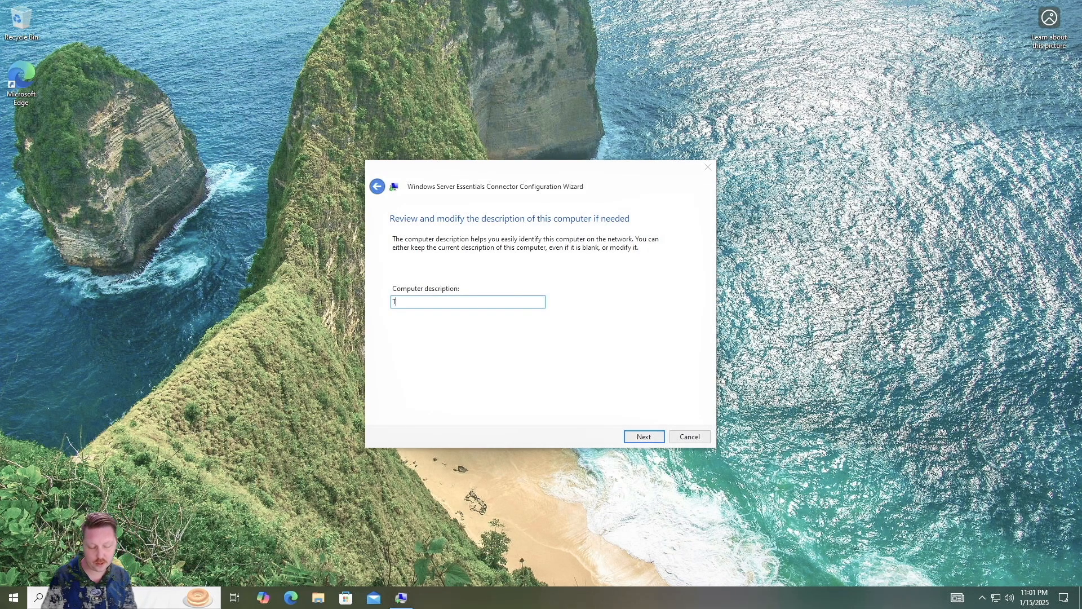
{"action": "type", "text": "est Co"}
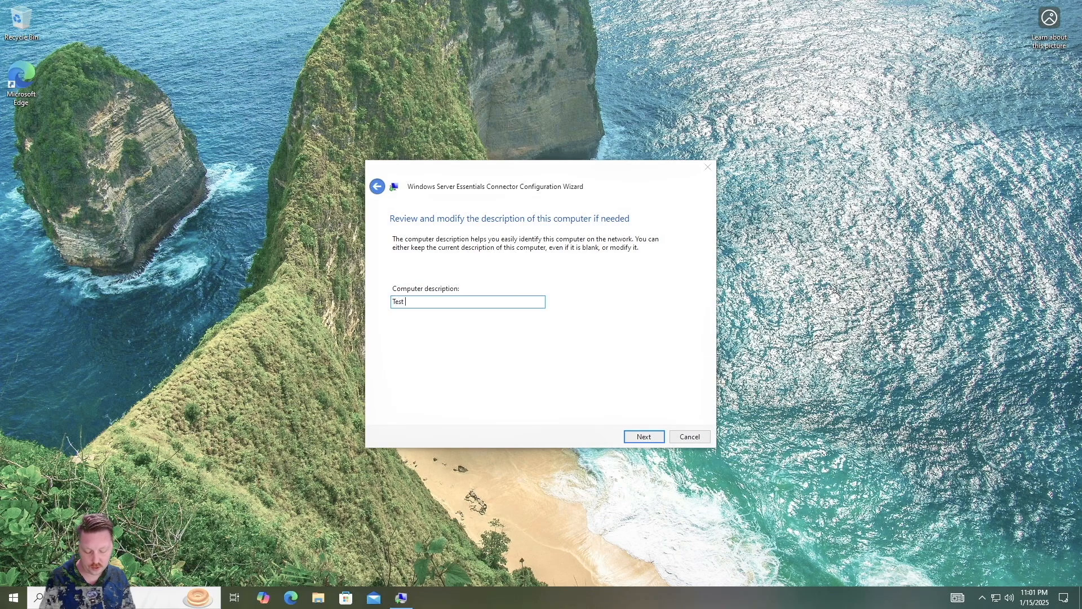
{"action": "key", "text": "BackSpace"}
{"action": "key", "text": "BackSpace"}
{"action": "key", "text": "BackSpace"}
{"action": "key", "text": "BackSpace"}
{"action": "key", "text": "BackSpace"}
{"action": "key", "text": "BackSpace"}
{"action": "key", "text": "BackSpace"}
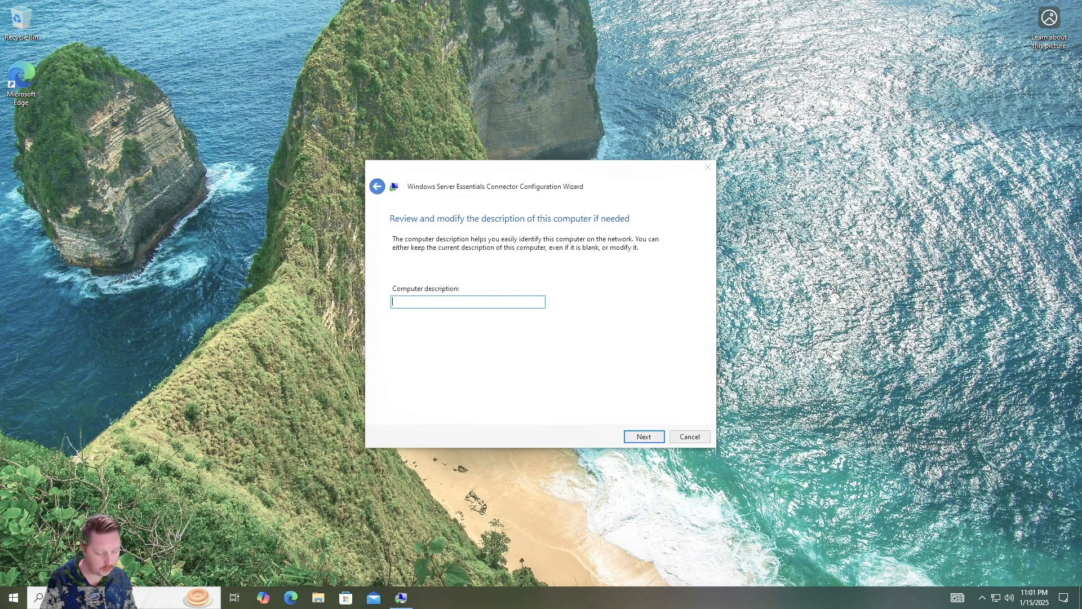
{"action": "type", "text": "Bench C"}
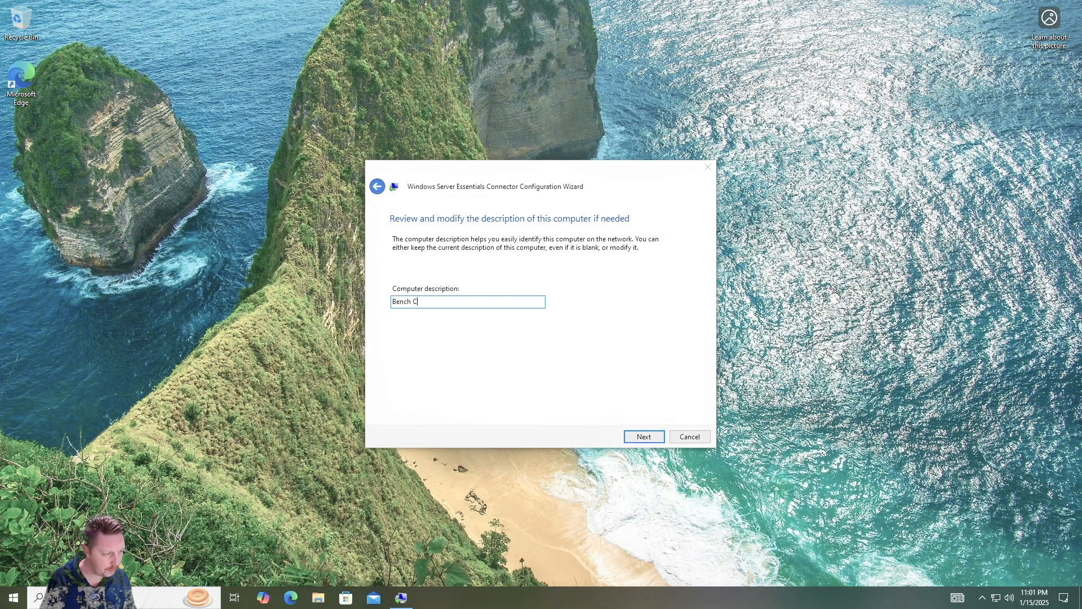
{"action": "type", "text": "omputer"}
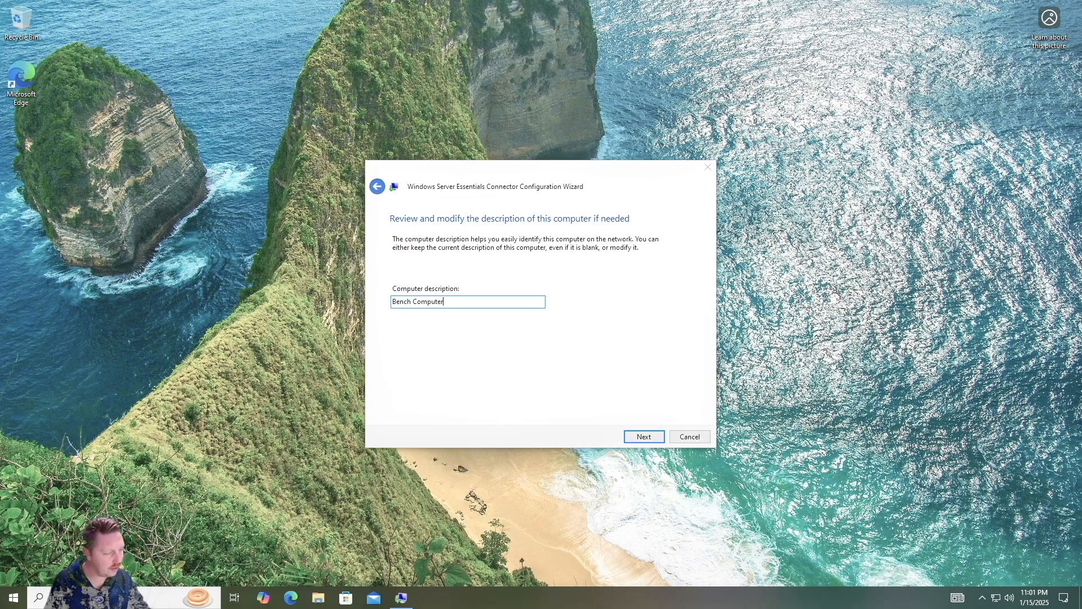
{"action": "left_click", "coordinate": [643, 436]}
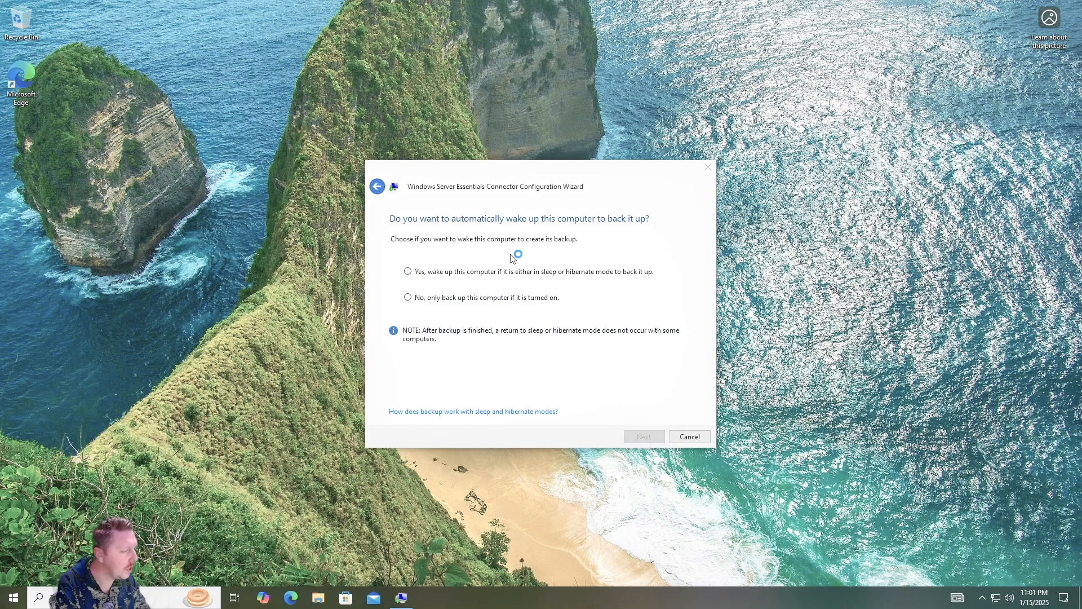
{"action": "left_click", "coordinate": [468, 273]}
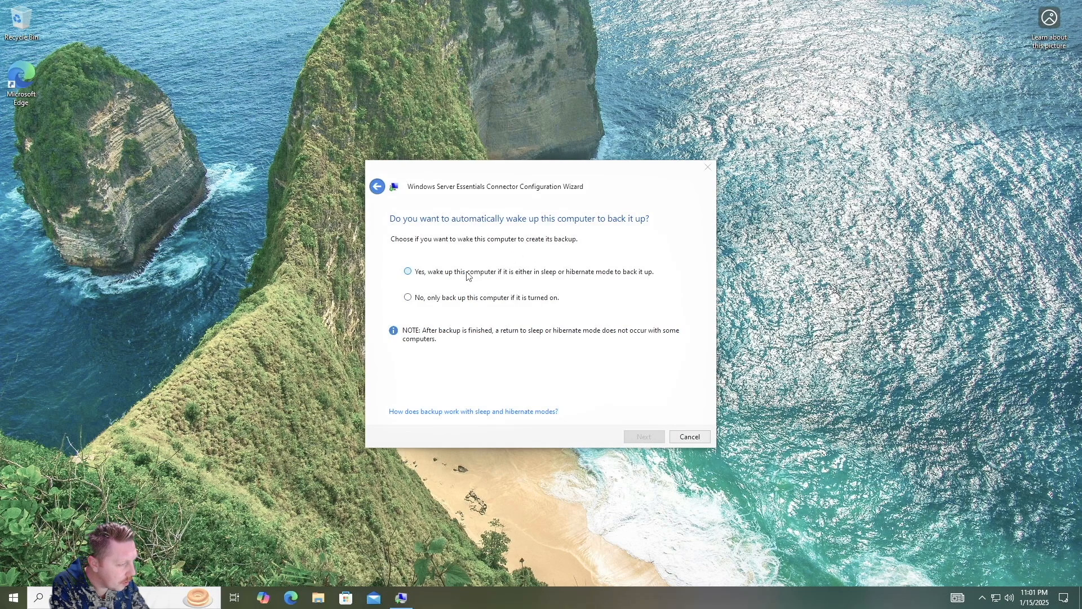
{"action": "left_click", "coordinate": [643, 438]}
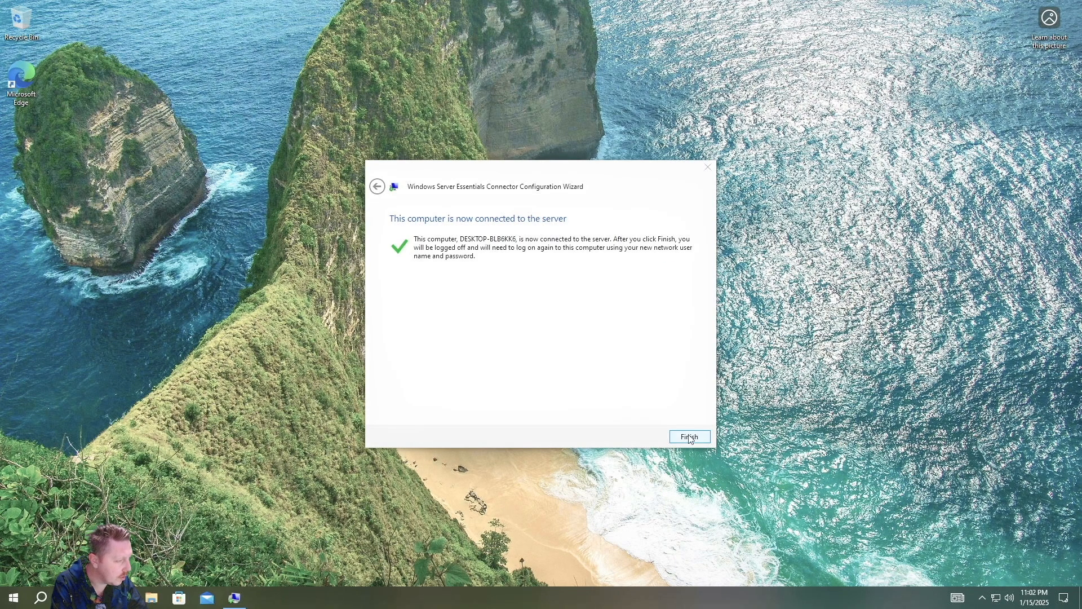
Finish the connector wizard and sign in to the GROGU domain as the new network user
{"action": "left_click", "coordinate": [690, 437]}
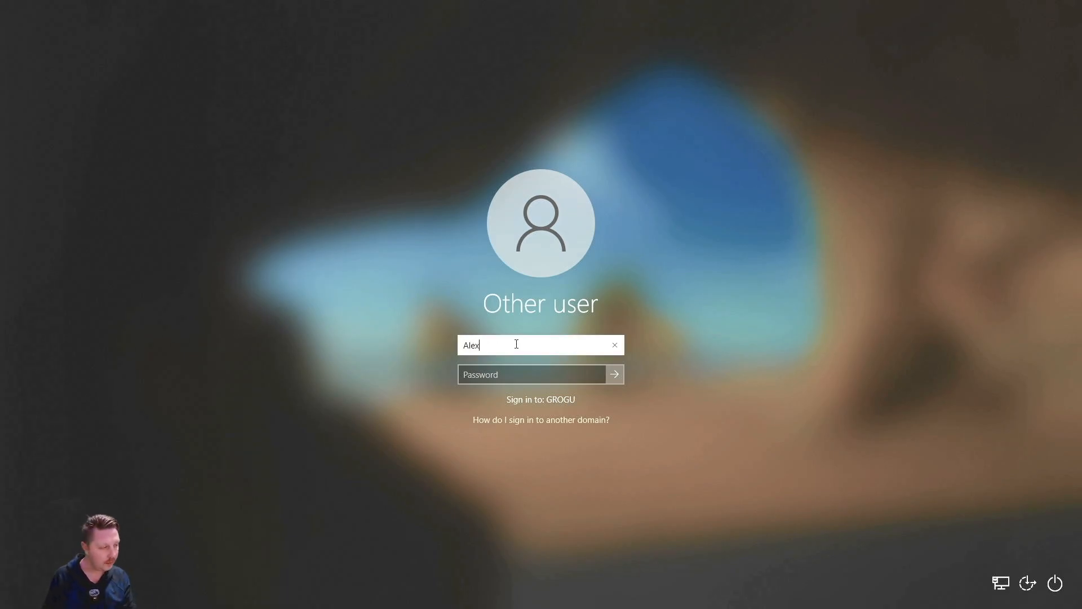
{"action": "key", "text": "Tab"}
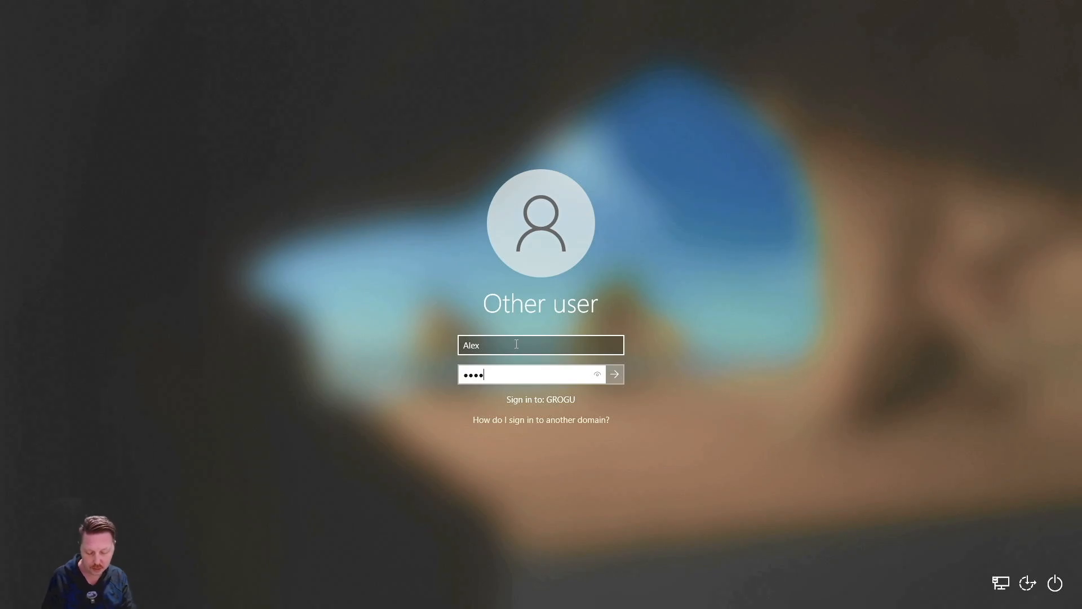
{"action": "key", "text": "Return"}
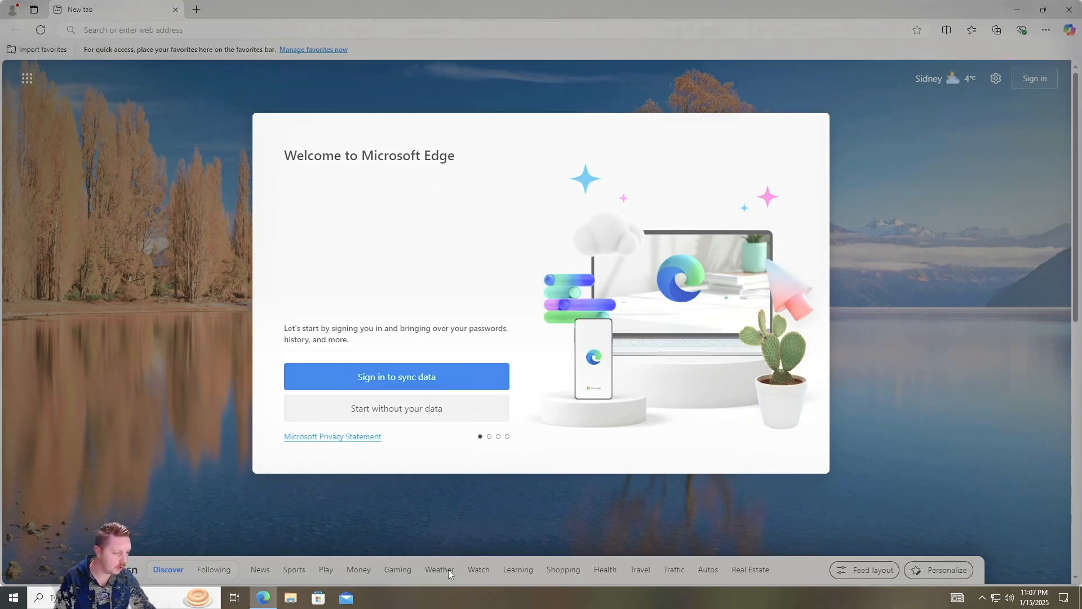
Collapse the taskbar search box to just a search icon
{"action": "right_click", "coordinate": [393, 597]}
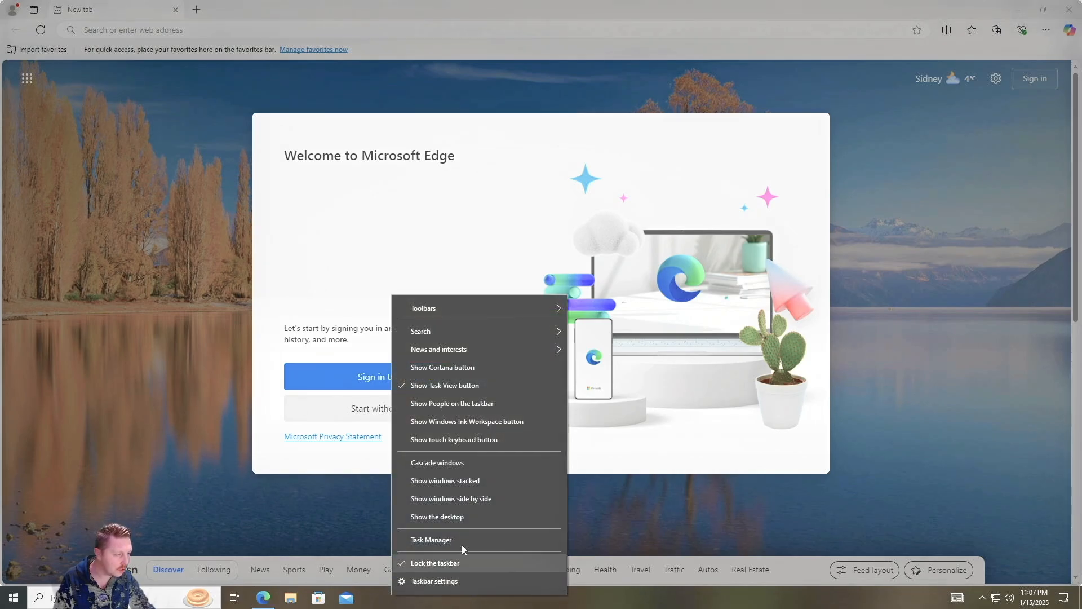
{"action": "mouse_move", "coordinate": [492, 336]}
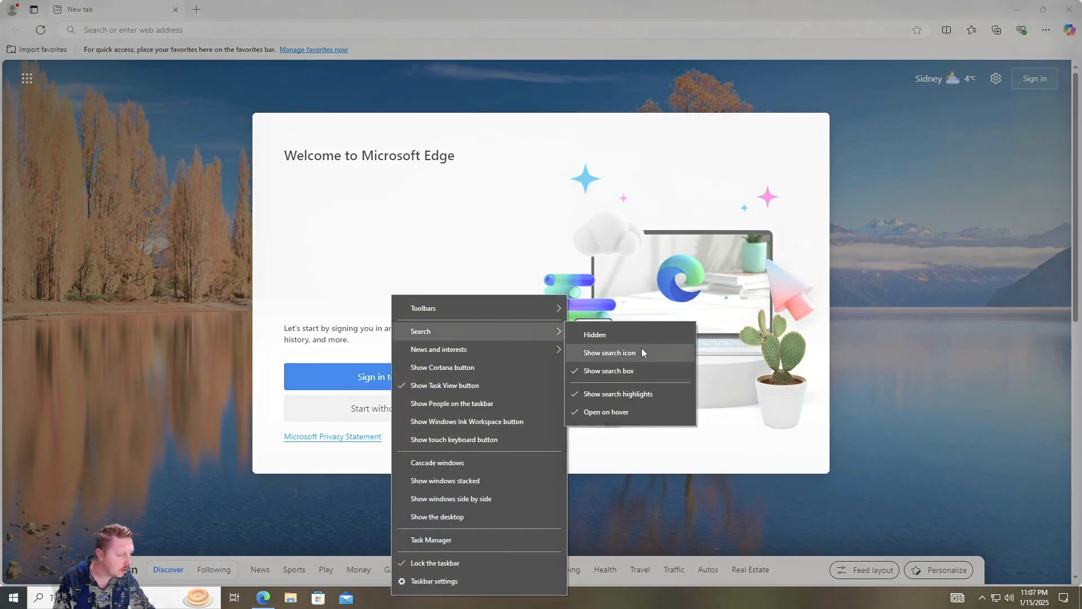
{"action": "left_click", "coordinate": [638, 351]}
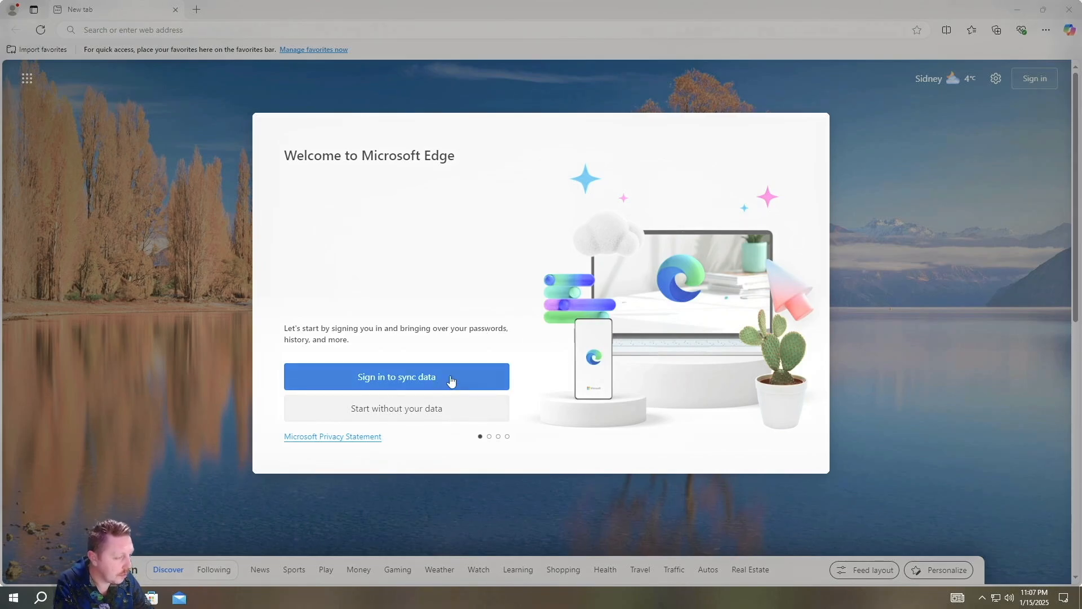
Skip Edge's first-run setup without signing in, importing data or personalisation, then close Edge
{"action": "left_click", "coordinate": [442, 410]}
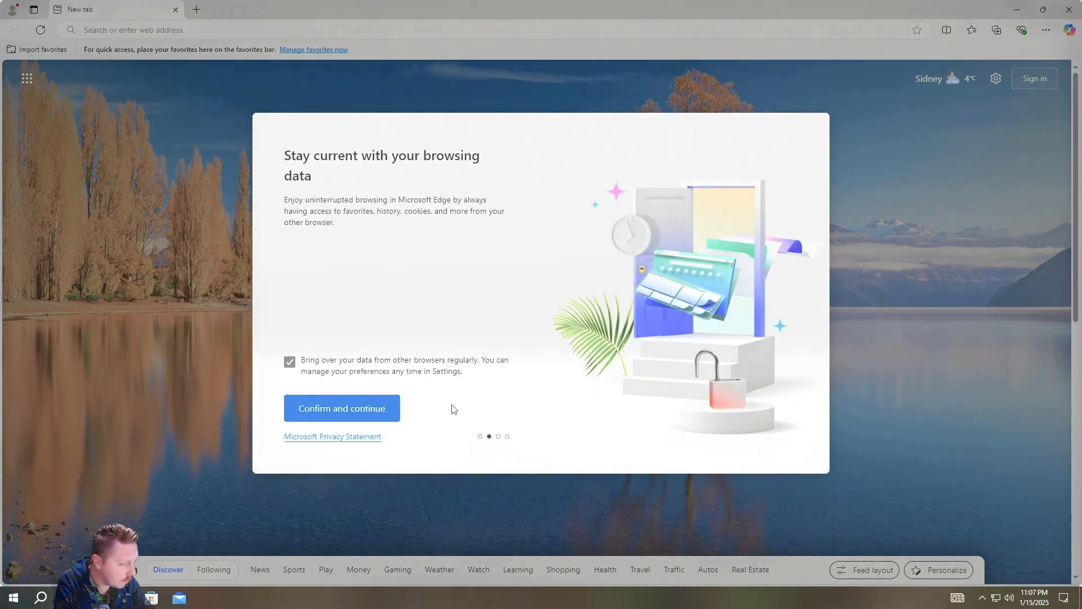
{"action": "left_click", "coordinate": [290, 362]}
{"action": "left_click", "coordinate": [340, 408]}
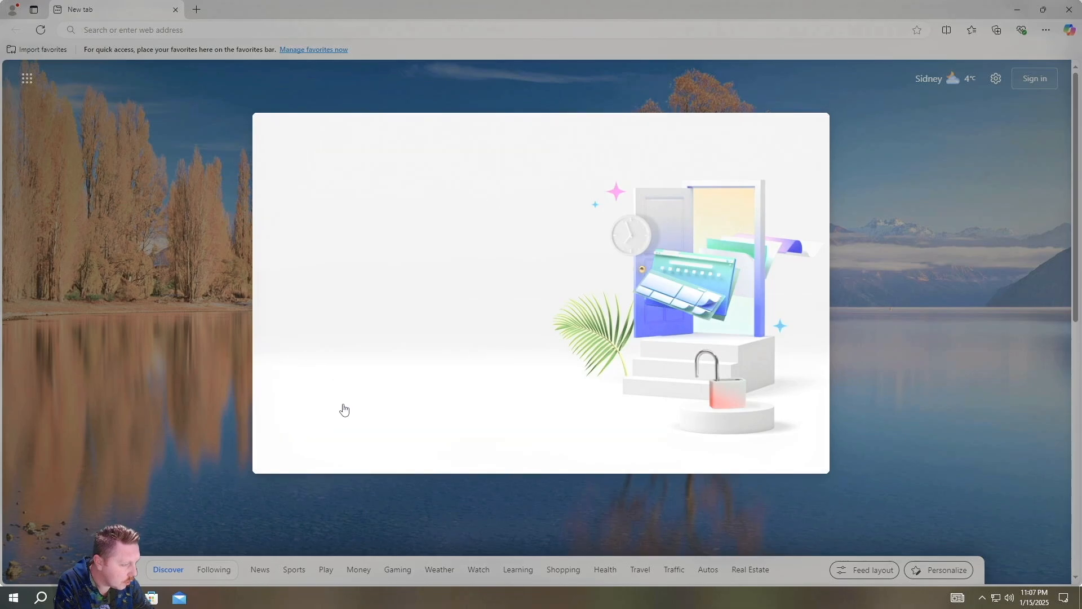
{"action": "left_click", "coordinate": [416, 409]}
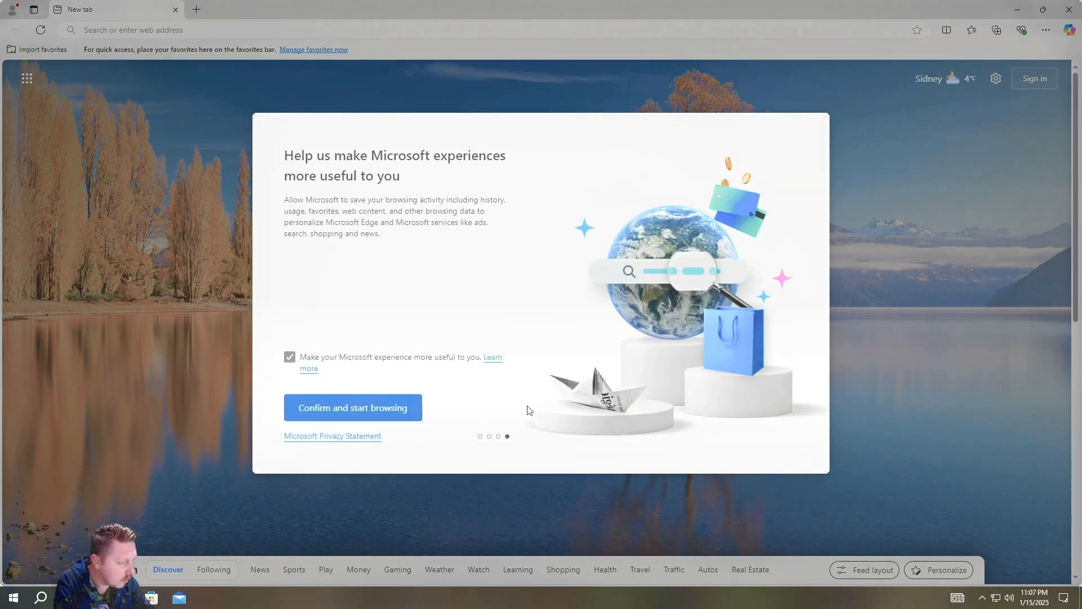
{"action": "left_click", "coordinate": [291, 358]}
{"action": "left_click", "coordinate": [352, 407]}
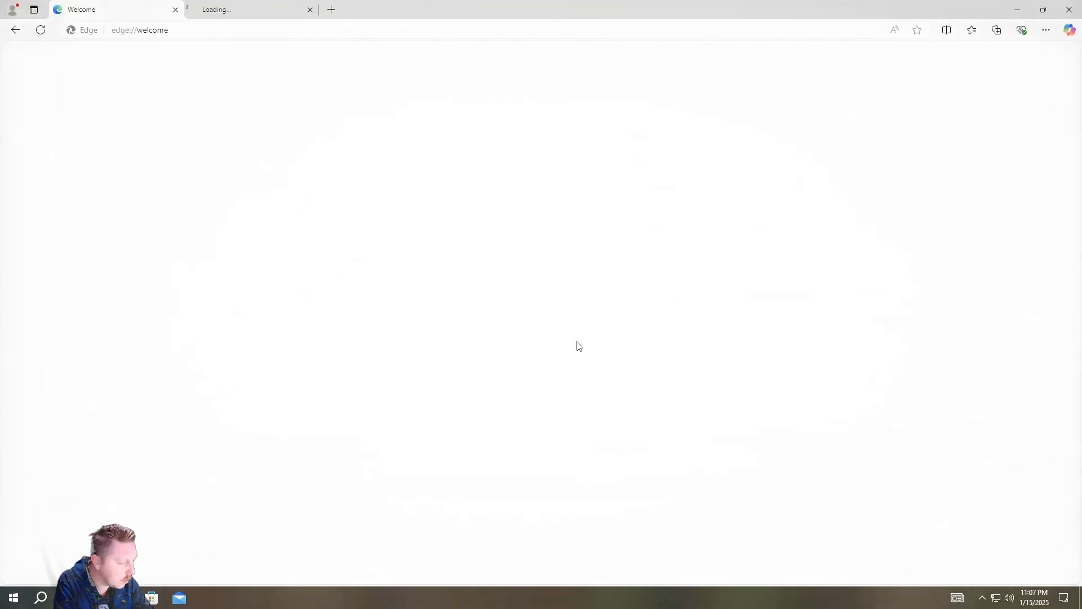
{"action": "left_click", "coordinate": [1069, 10]}
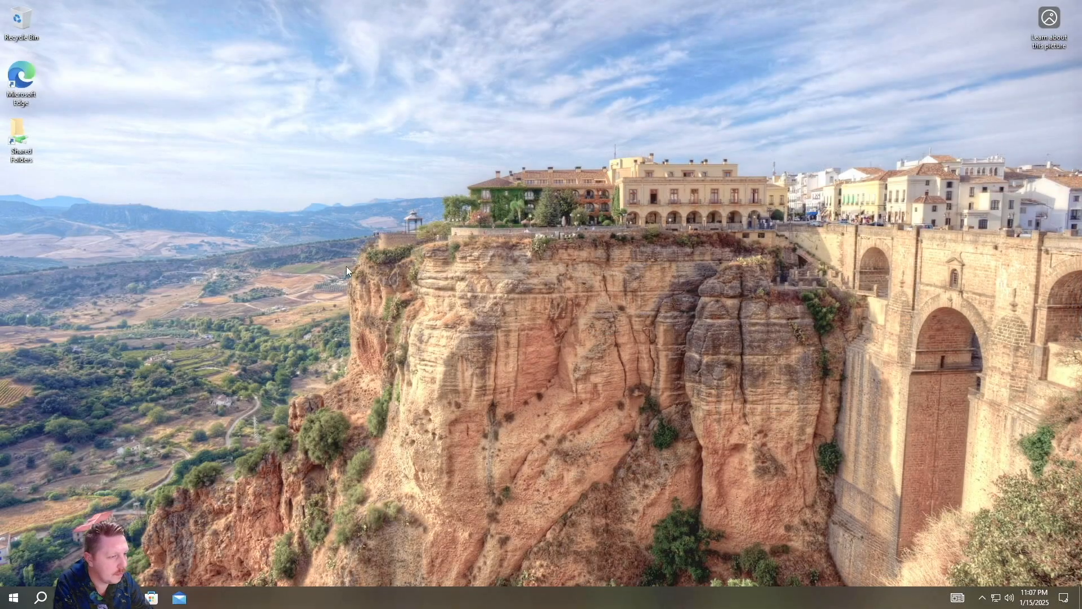
{"action": "double_click", "coordinate": [20, 134]}
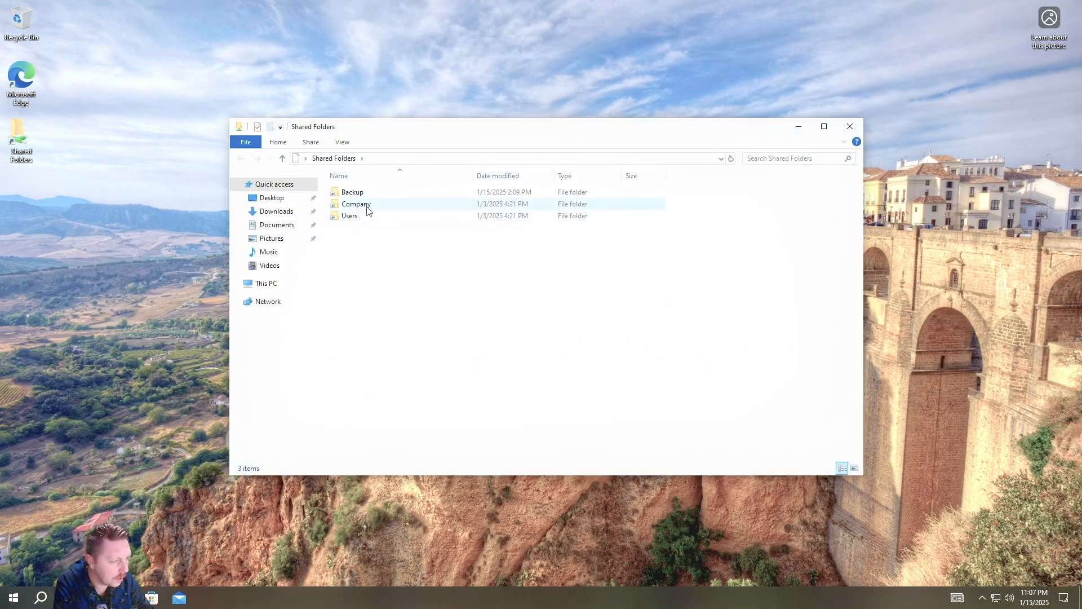
{"action": "double_click", "coordinate": [352, 216]}
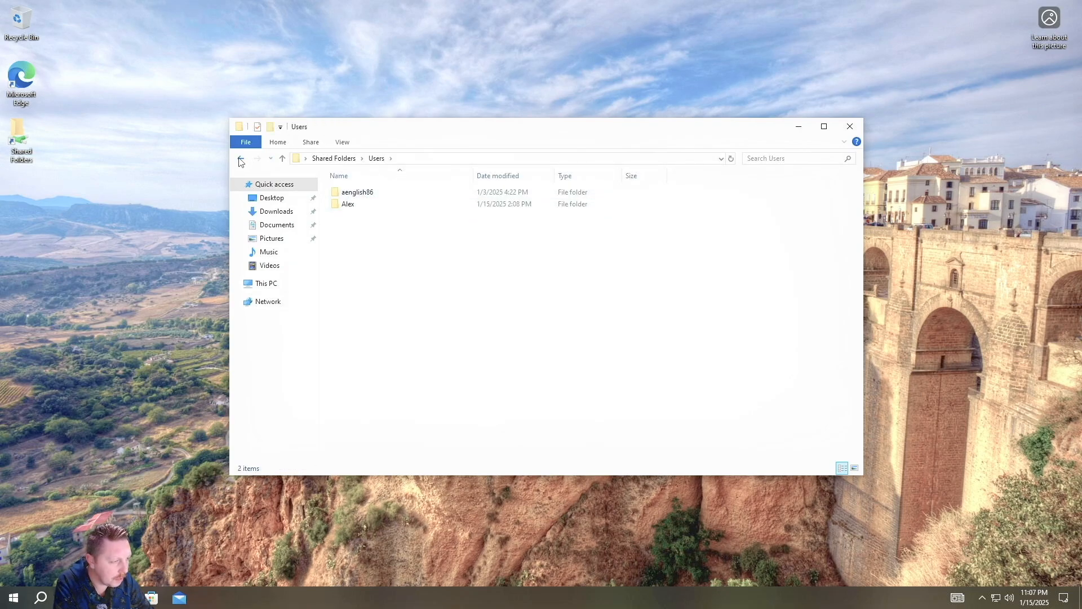
{"action": "left_click", "coordinate": [241, 161]}
{"action": "double_click", "coordinate": [361, 204]}
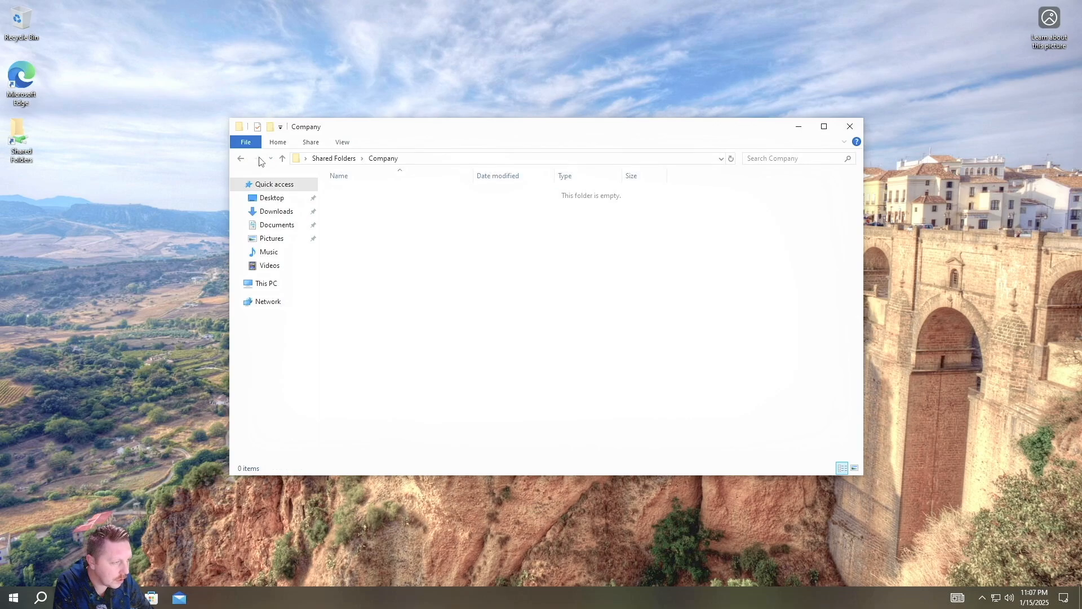
{"action": "left_click", "coordinate": [241, 161]}
{"action": "key", "text": "Up"}
{"action": "key", "text": "Return"}
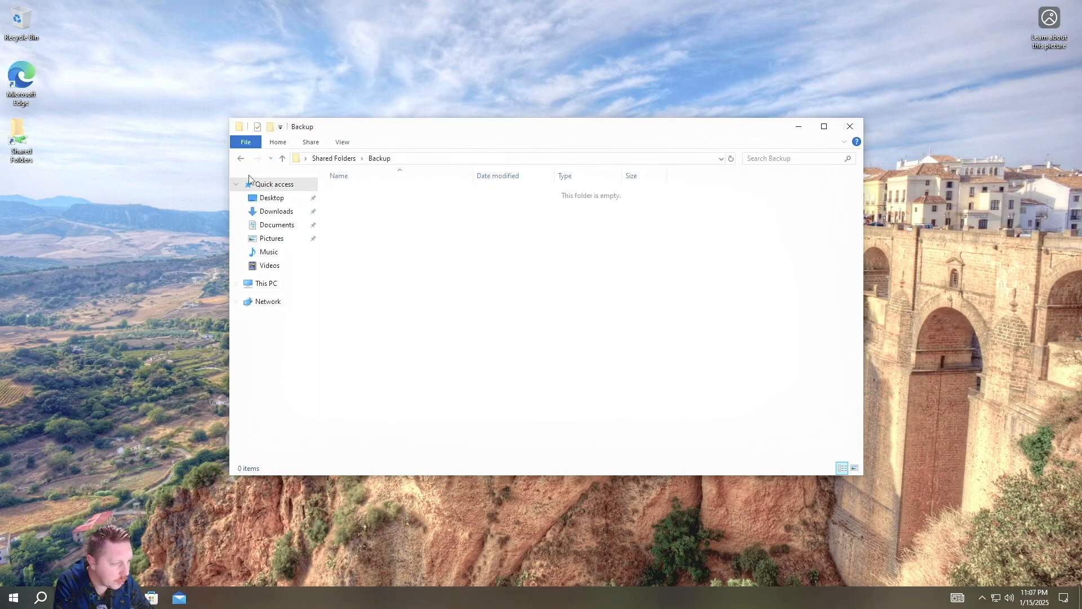
{"action": "left_click", "coordinate": [240, 159]}
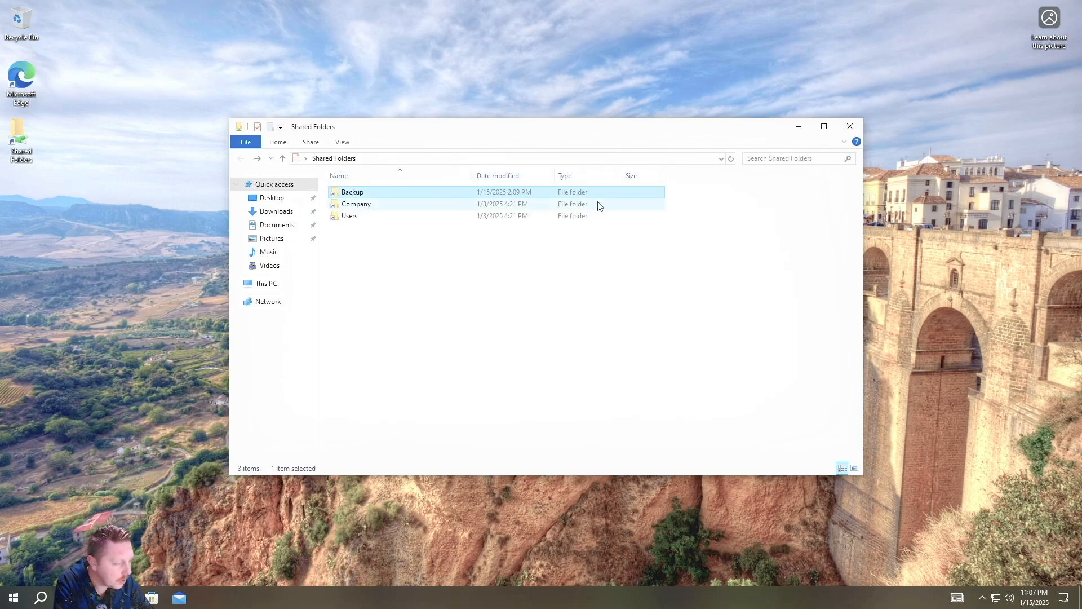
{"action": "left_click", "coordinate": [849, 127]}
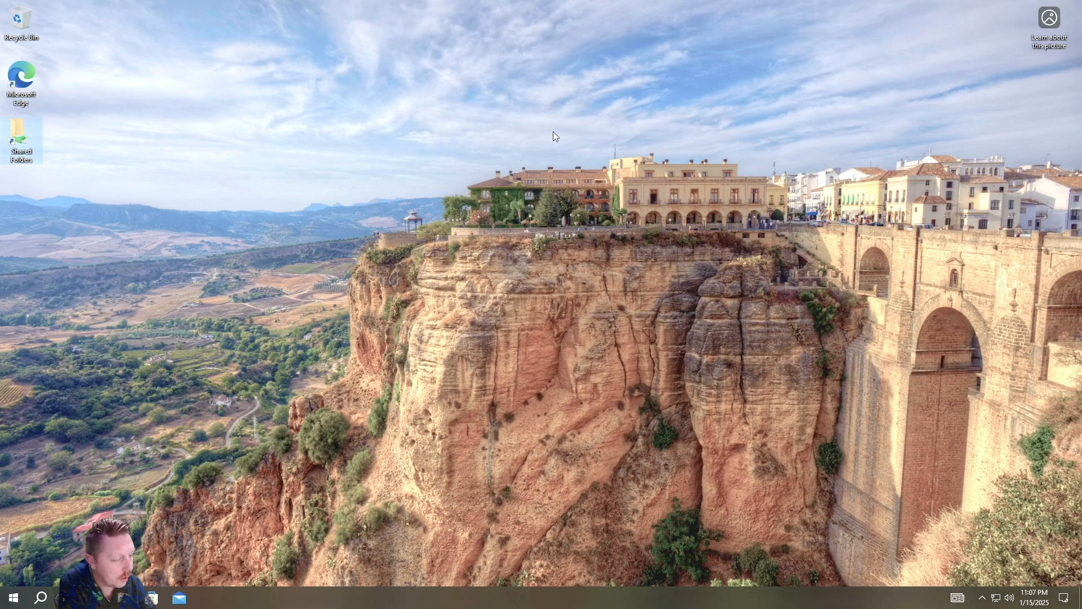
Sign the current domain user out through the Start menu account options
{"action": "left_click", "coordinate": [13, 598]}
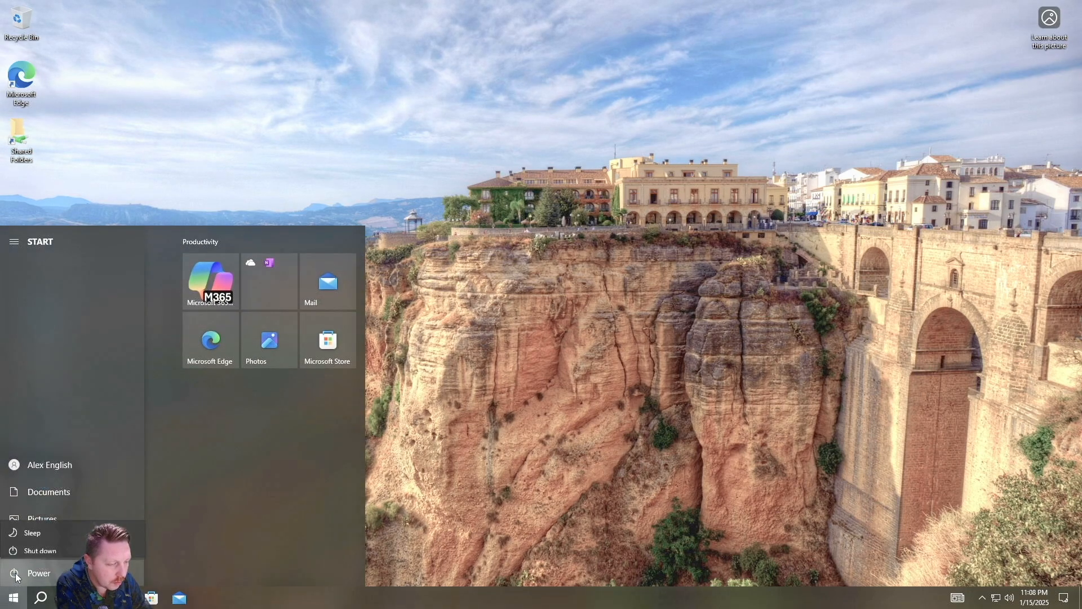
{"action": "left_click", "coordinate": [12, 574]}
{"action": "left_click", "coordinate": [87, 389]}
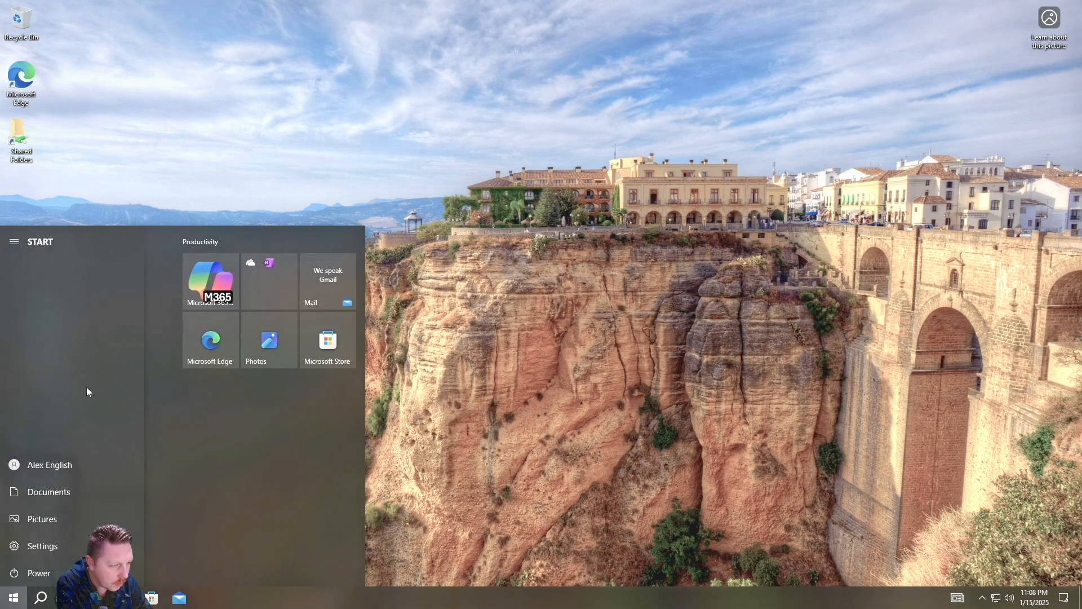
{"action": "left_click", "coordinate": [70, 465]}
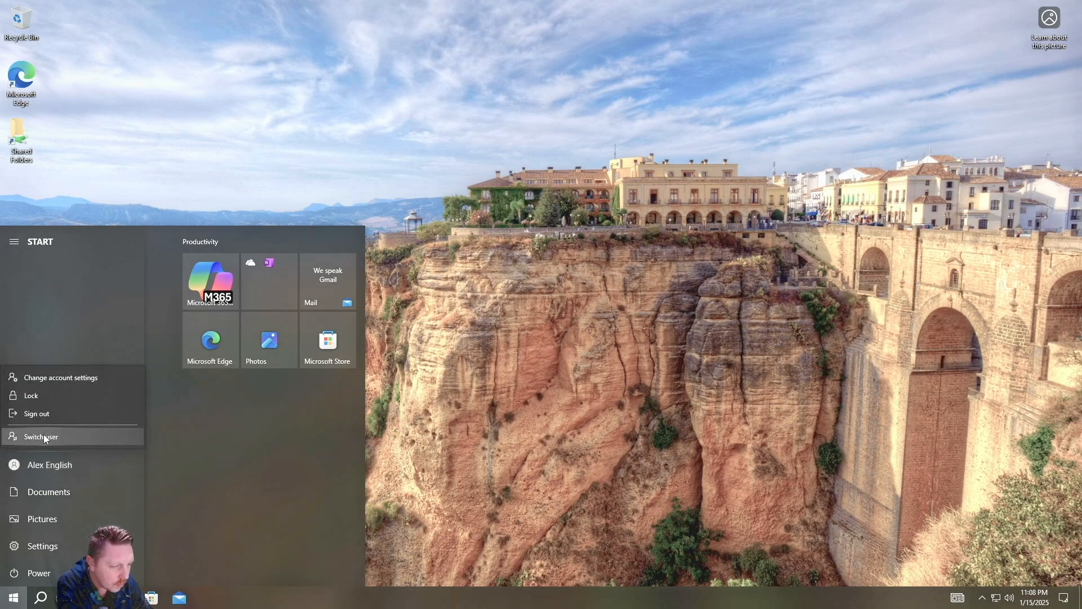
{"action": "left_click", "coordinate": [37, 415]}
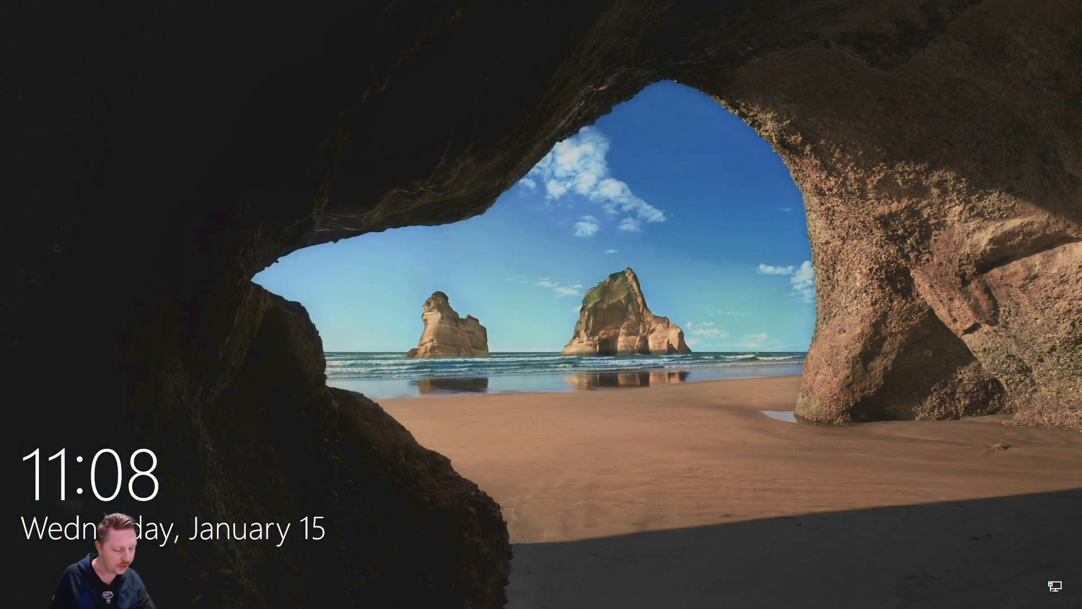
Sign back in from the lock screen with the standard user's password
{"action": "left_click", "coordinate": [550, 297]}
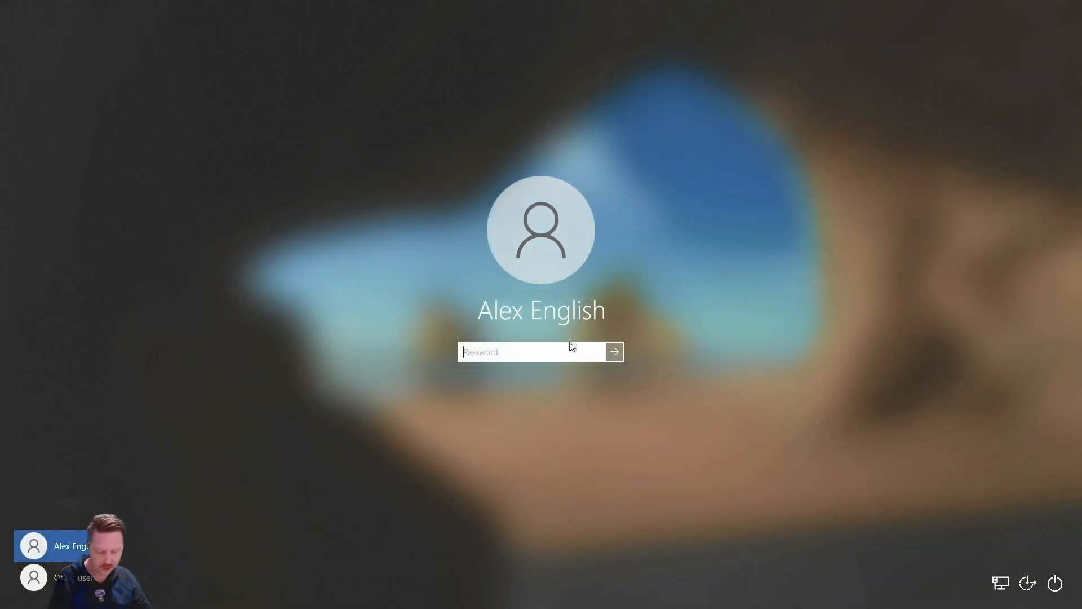
{"action": "type", "text": "•••••••"}
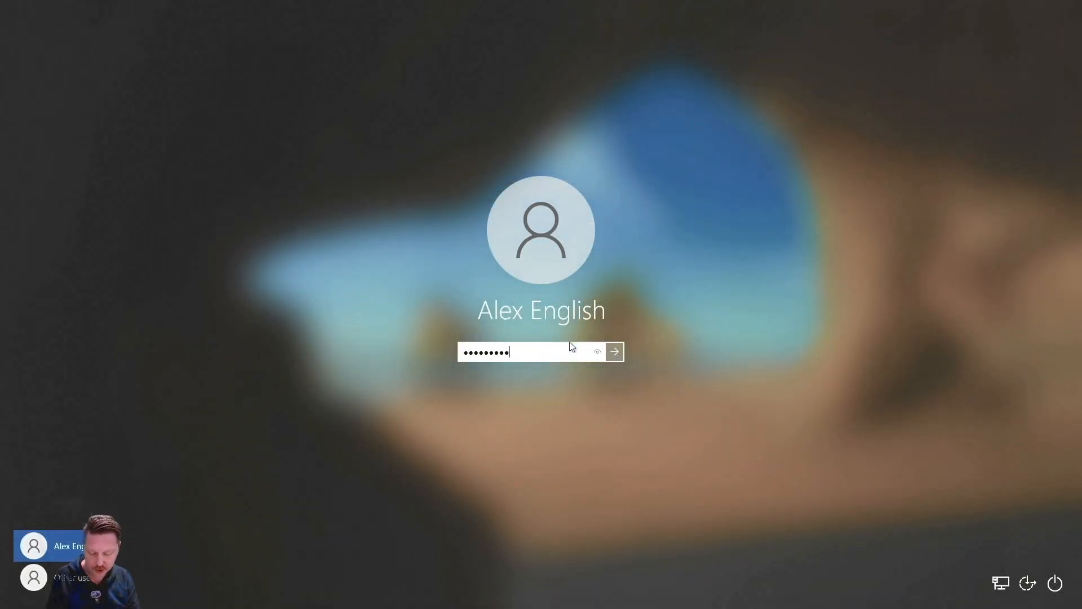
{"action": "key", "text": "Return"}
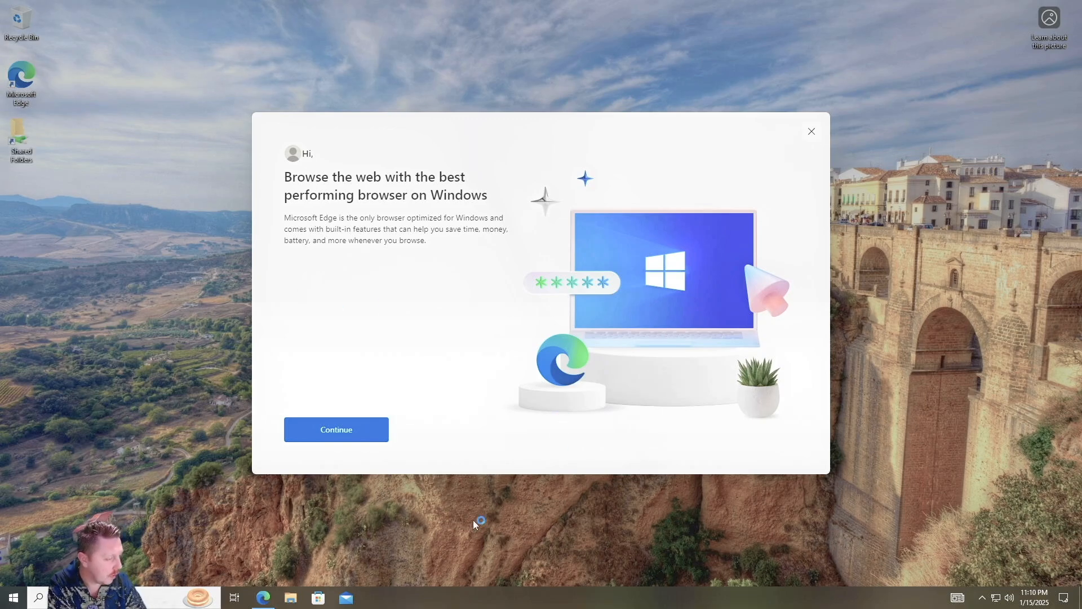
Open Taskbar settings from the taskbar menu and close it without changes
{"action": "right_click", "coordinate": [454, 596]}
{"action": "left_click", "coordinate": [513, 584]}
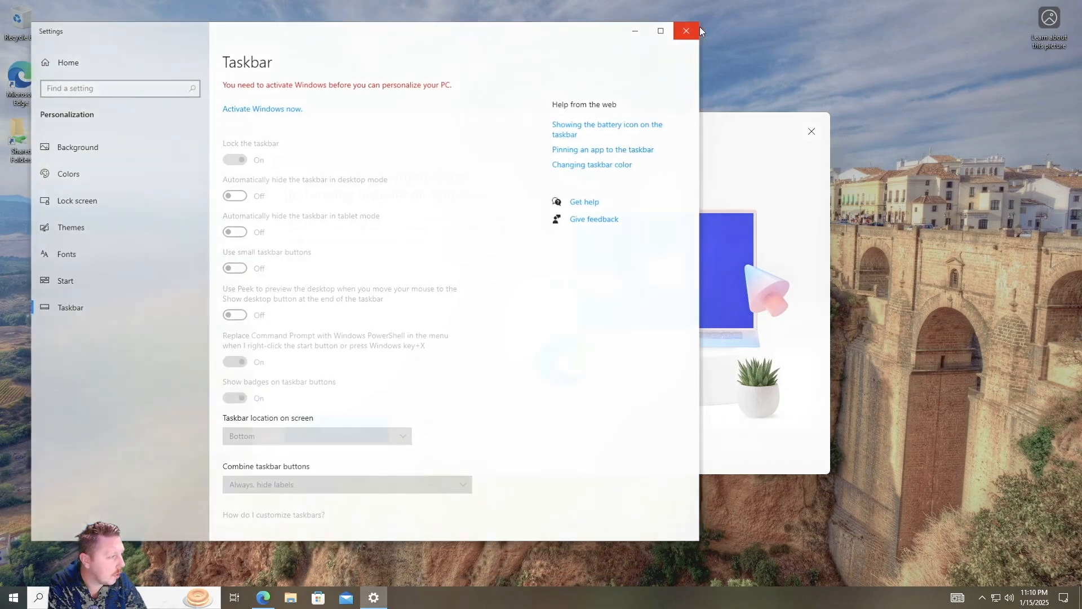
{"action": "left_click", "coordinate": [698, 31]}
Reduce the taskbar search to an icon and close the Edge welcome prompt
{"action": "right_click", "coordinate": [480, 597]}
{"action": "mouse_move", "coordinate": [593, 328]}
{"action": "left_click", "coordinate": [716, 350]}
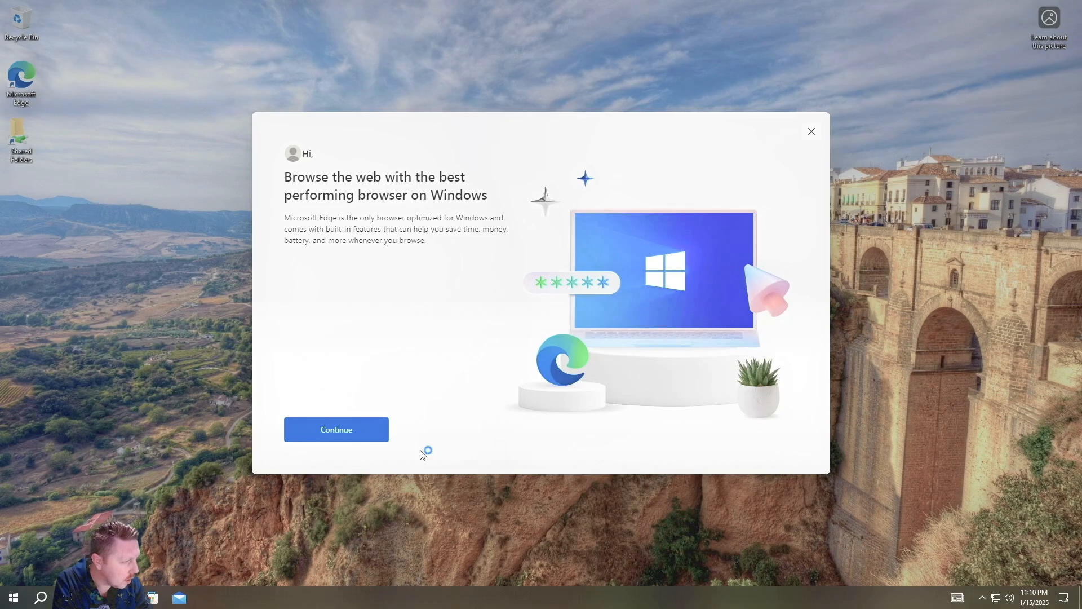
{"action": "left_click", "coordinate": [812, 132]}
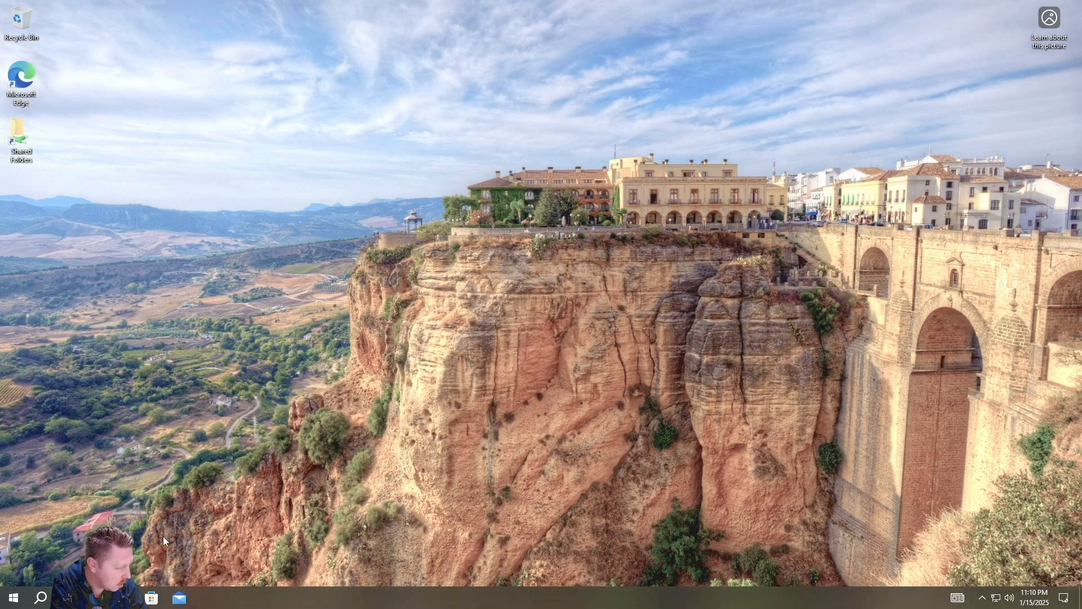
Launch Open Dashboard from the backup connector icon in the hidden tray area
{"action": "left_click", "coordinate": [984, 600]}
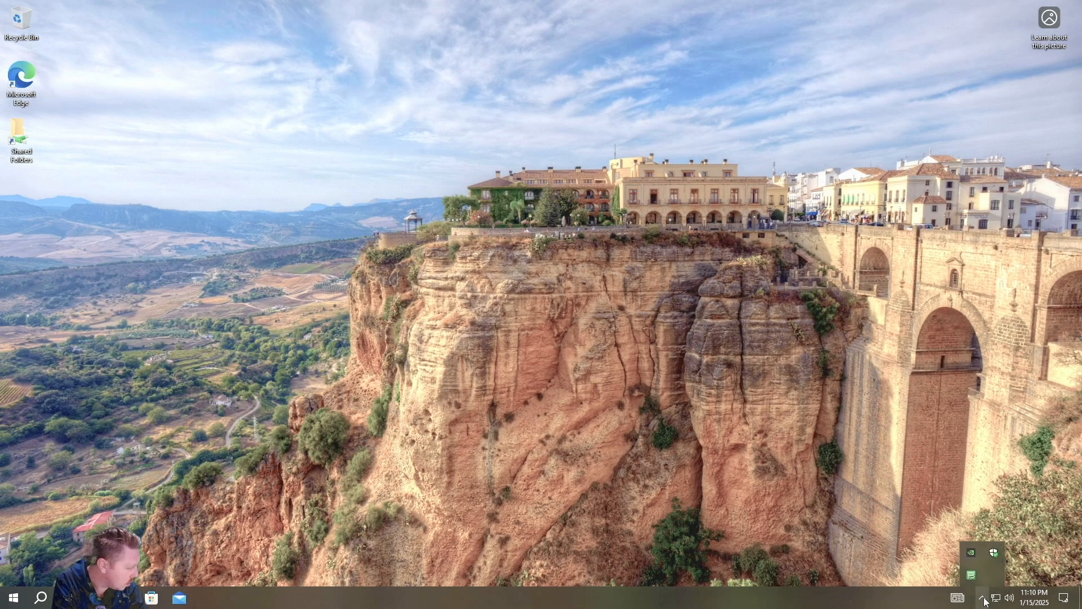
{"action": "mouse_move", "coordinate": [972, 579]}
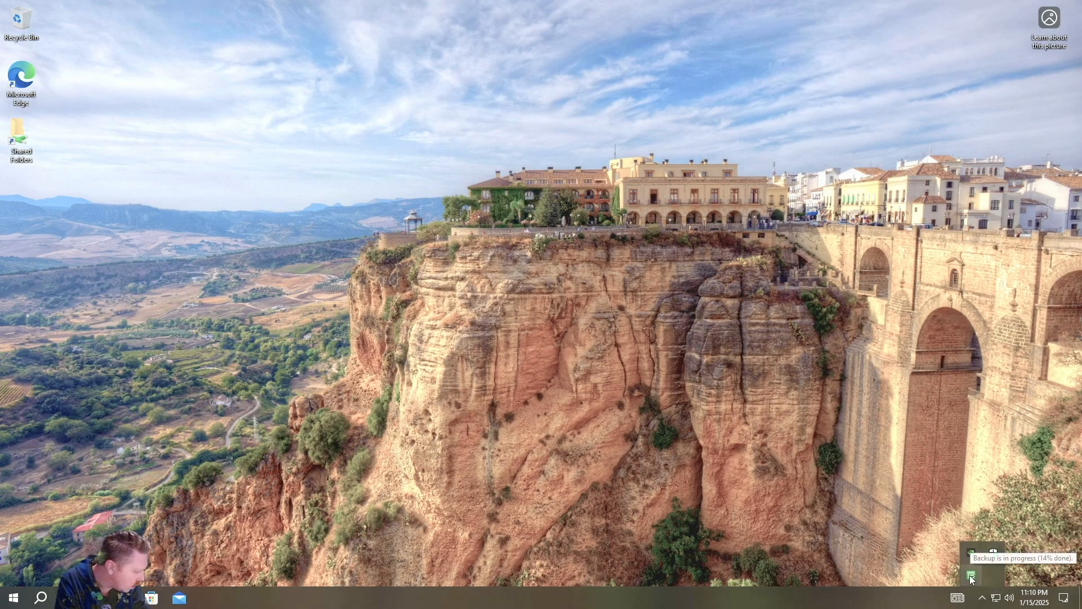
{"action": "right_click", "coordinate": [971, 579]}
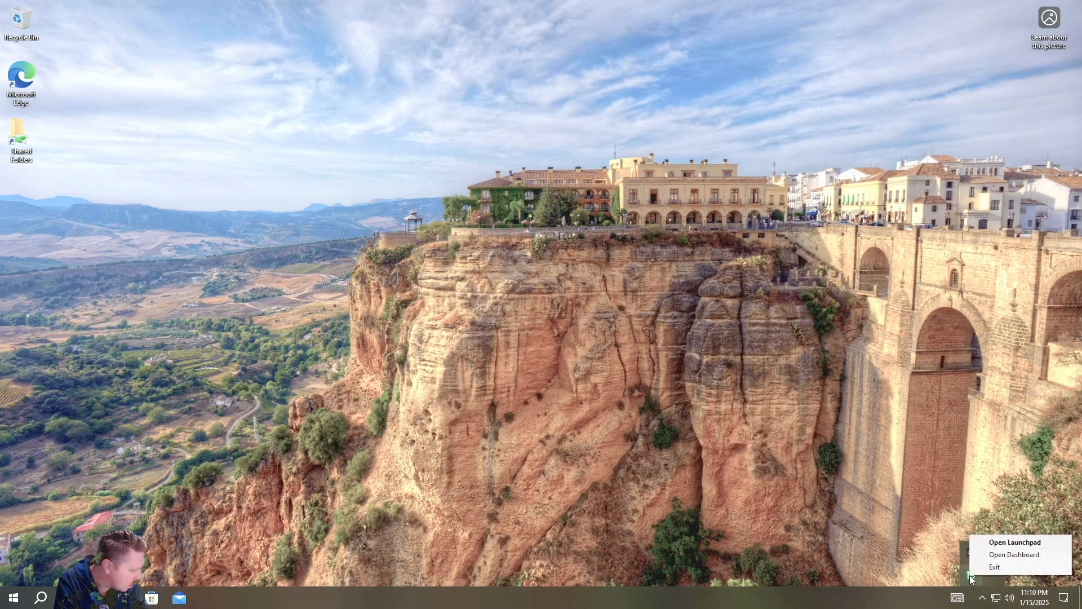
{"action": "left_click", "coordinate": [1037, 555]}
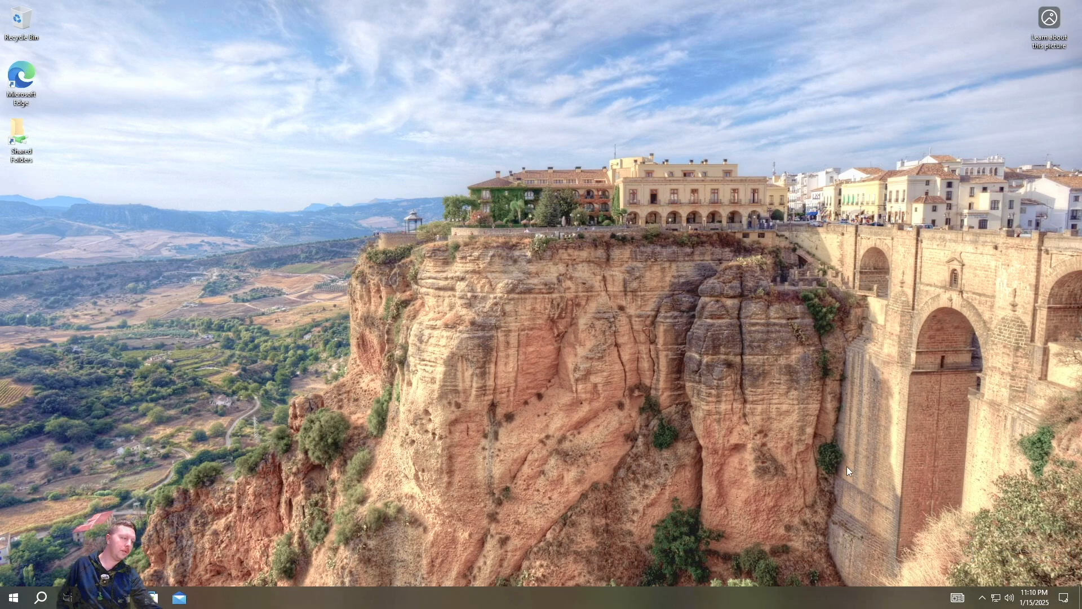
Sign in to the Dashboard with the administrator user name and password
{"action": "key", "text": "Tab"}
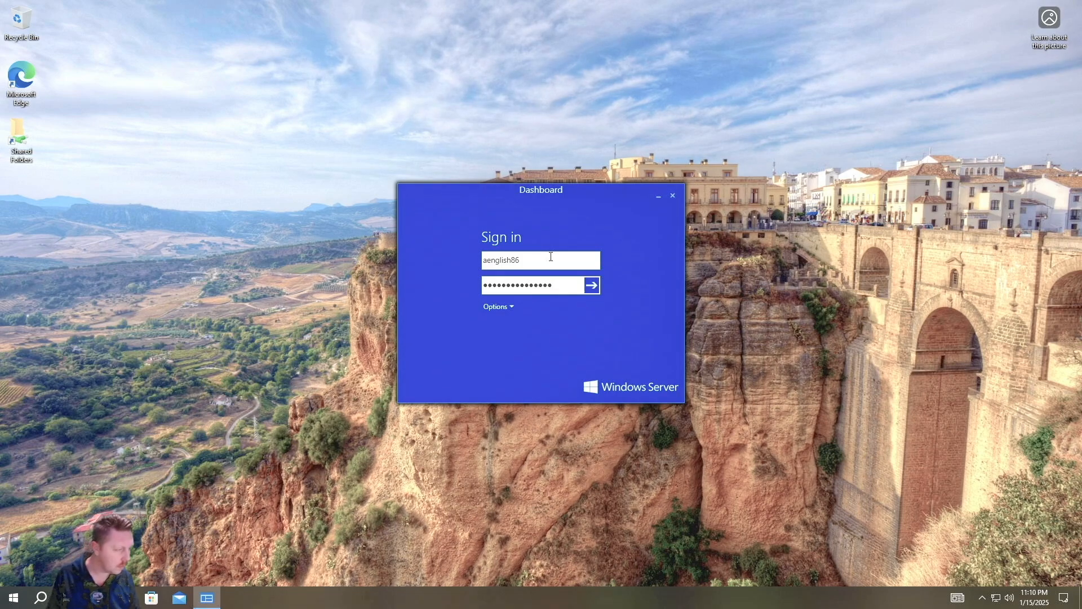
{"action": "key", "text": "Return"}
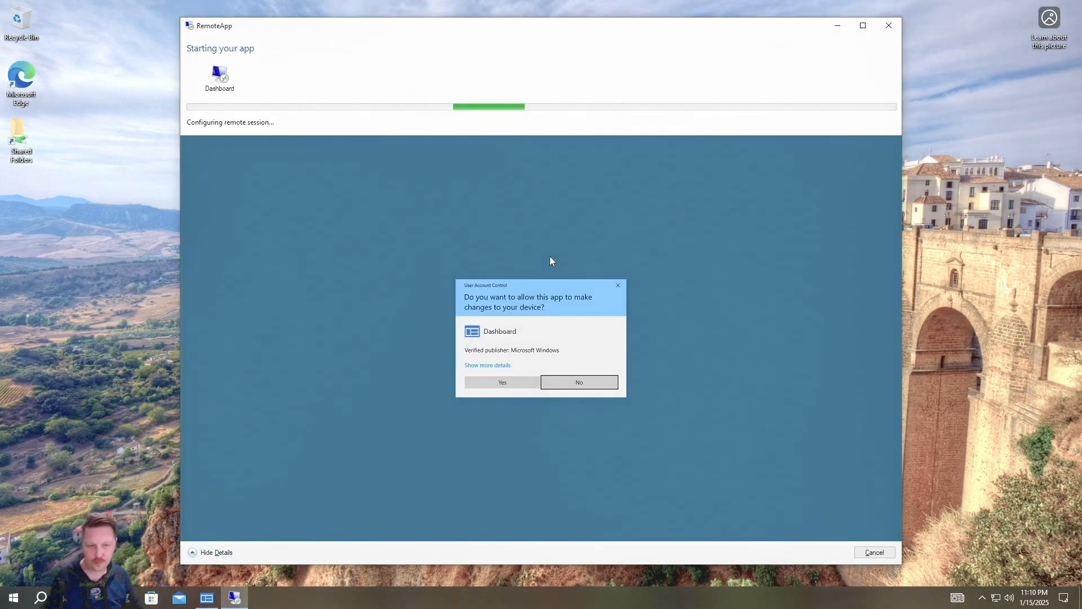
Approve UAC, open Devices, select the client and widen Backup status to show 16% progress
{"action": "left_click", "coordinate": [506, 380]}
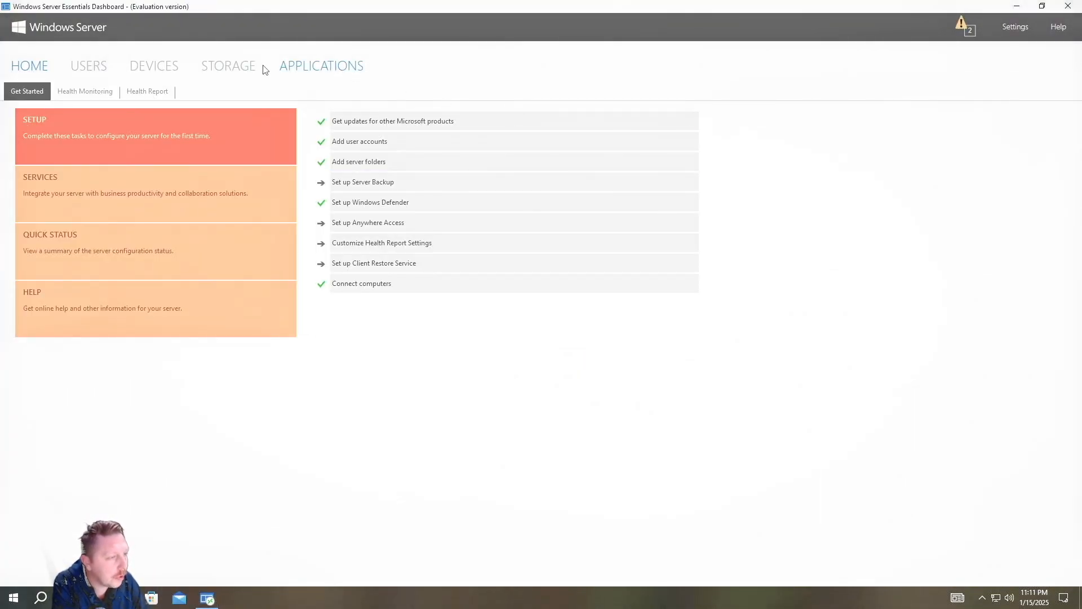
{"action": "left_click", "coordinate": [156, 68]}
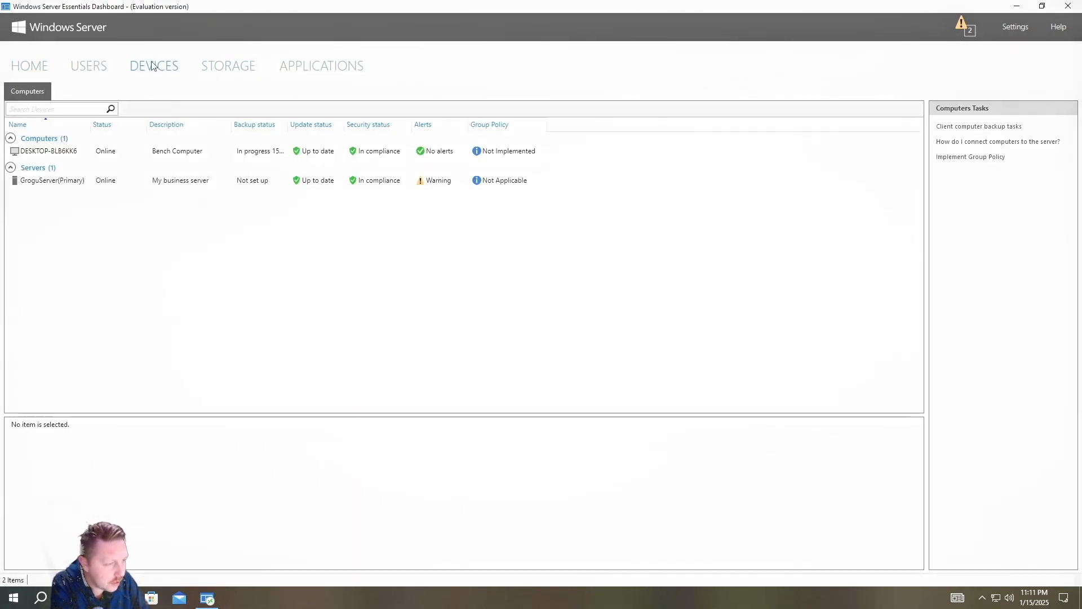
{"action": "left_click", "coordinate": [66, 184]}
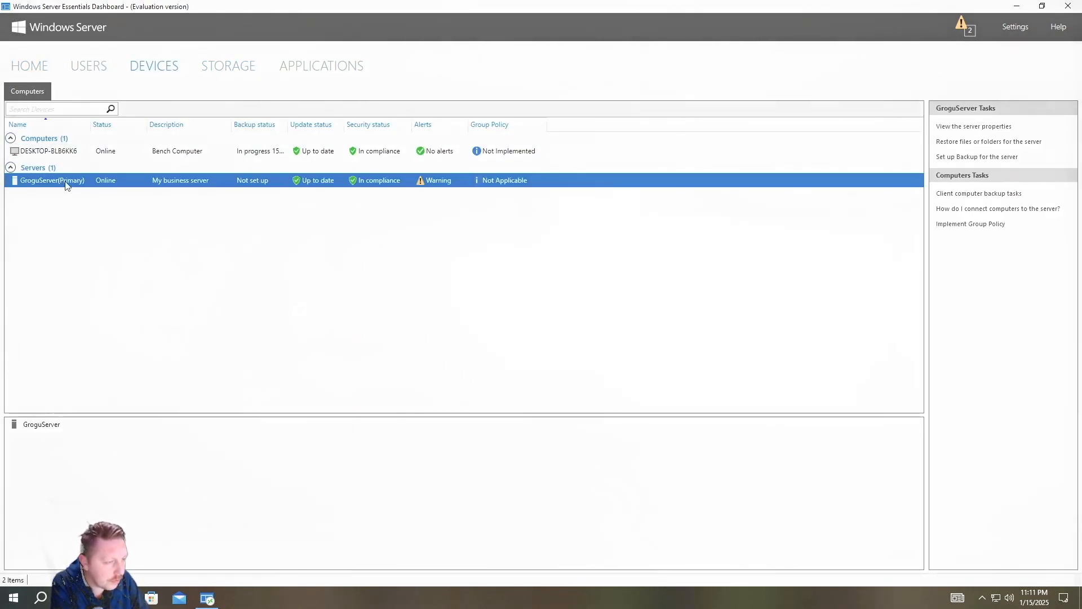
{"action": "left_click", "coordinate": [64, 151]}
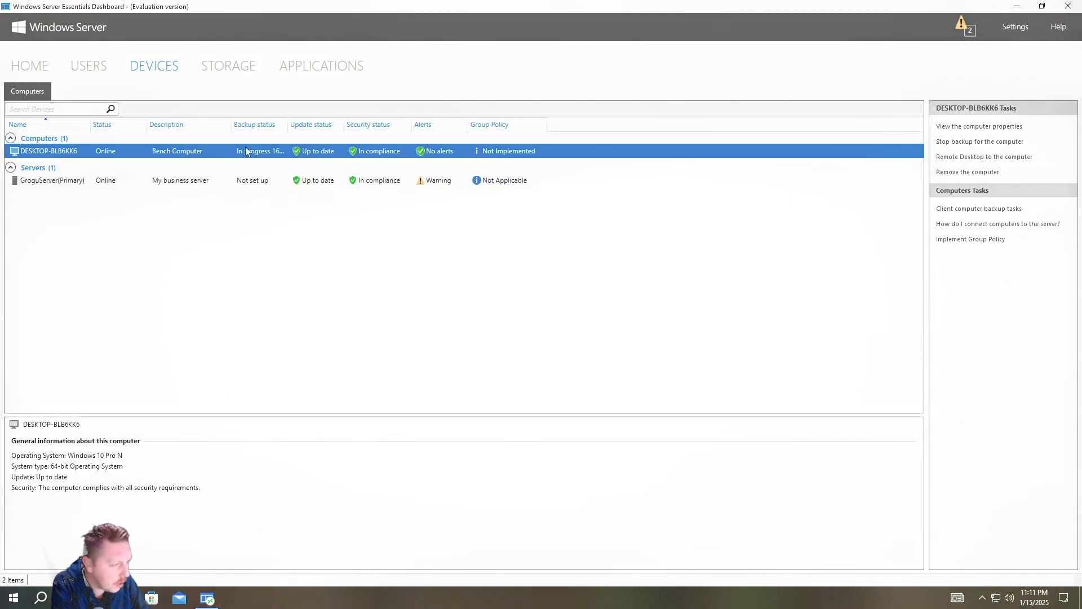
{"action": "left_click_drag", "start_coordinate": [299, 125], "coordinate": [322, 124]}
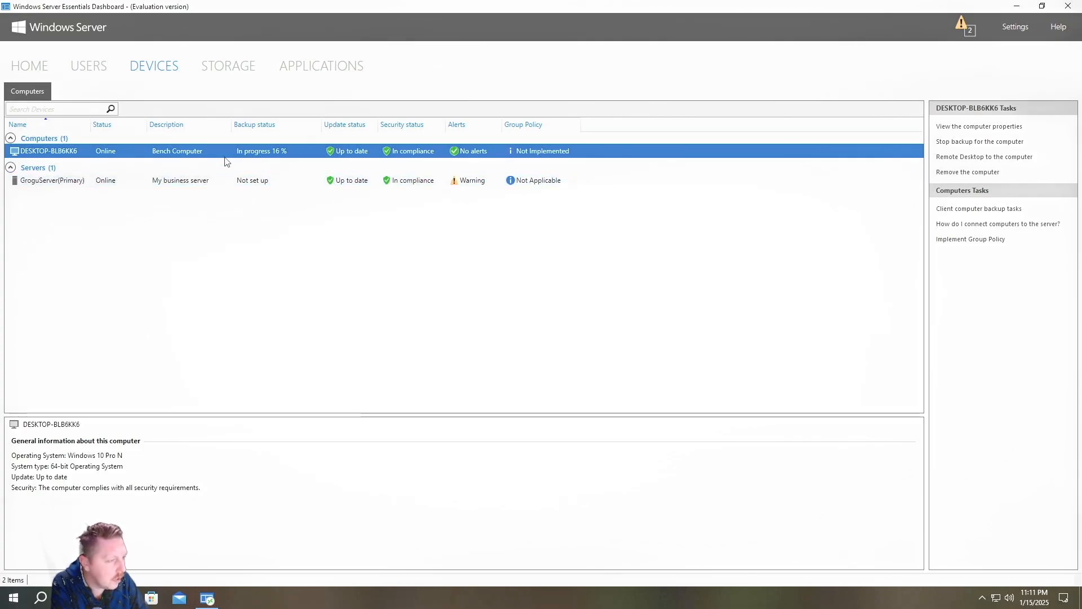
Inspect the standard user's Anywhere Access and Computer access properties on the Users page, then cancel
{"action": "left_click", "coordinate": [104, 66]}
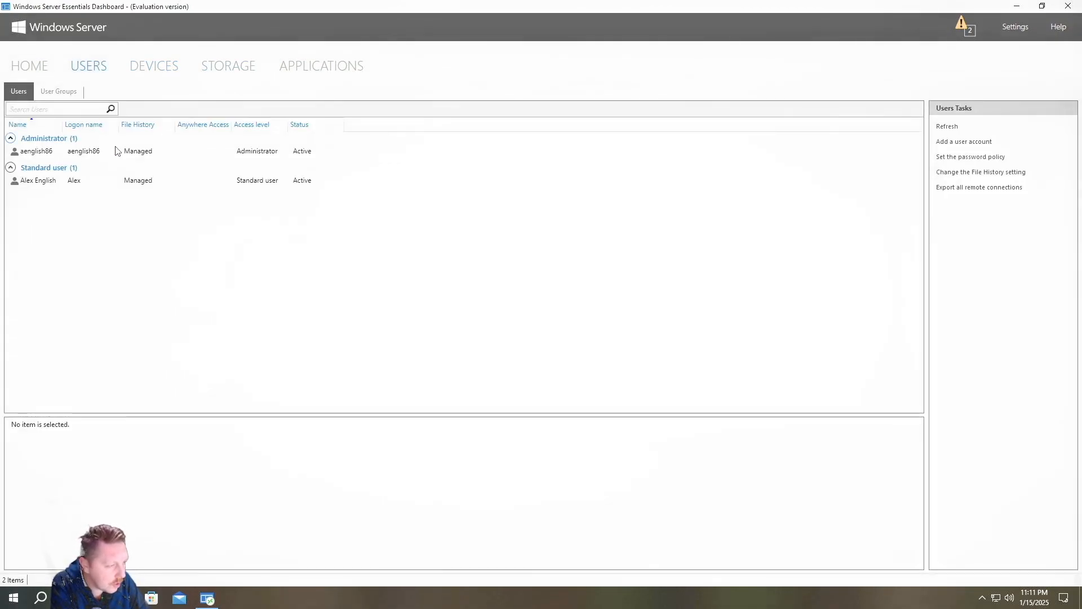
{"action": "left_click", "coordinate": [113, 181]}
{"action": "right_click", "coordinate": [112, 182]}
{"action": "left_click", "coordinate": [222, 188]}
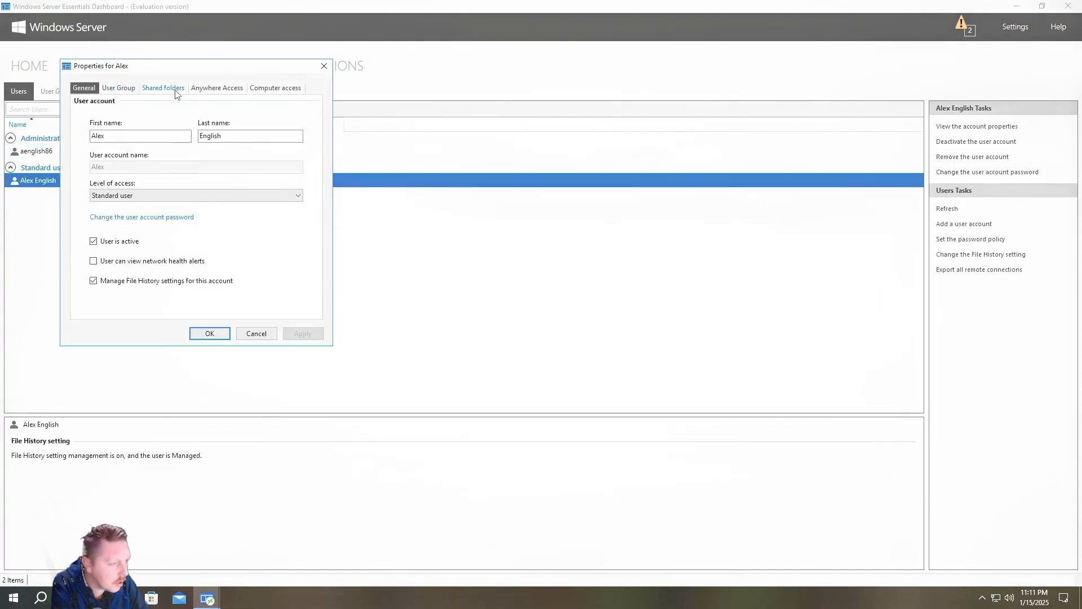
{"action": "left_click", "coordinate": [224, 89]}
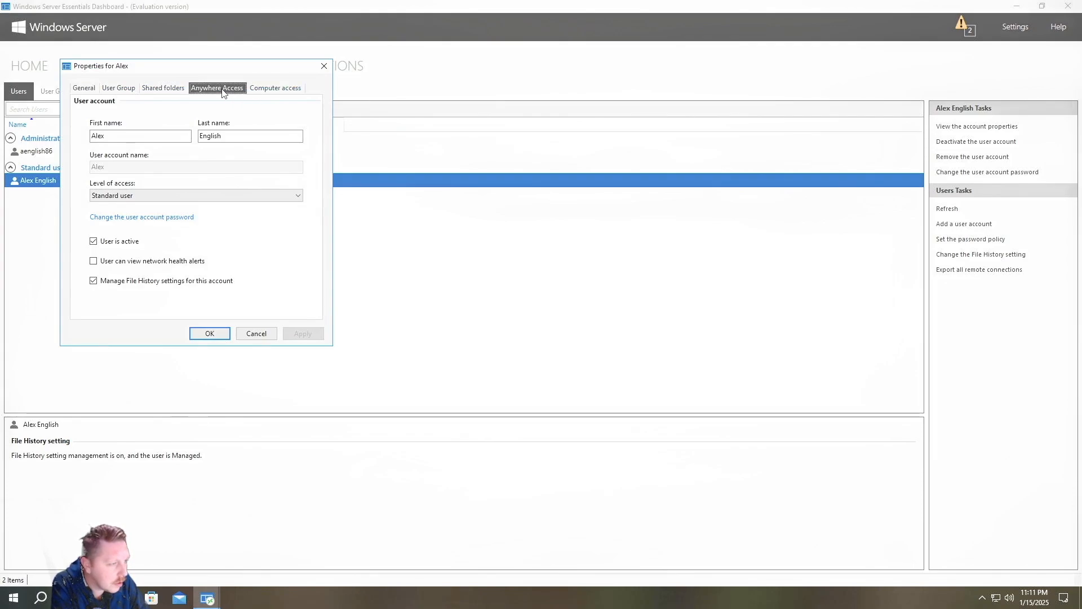
{"action": "left_click", "coordinate": [269, 89]}
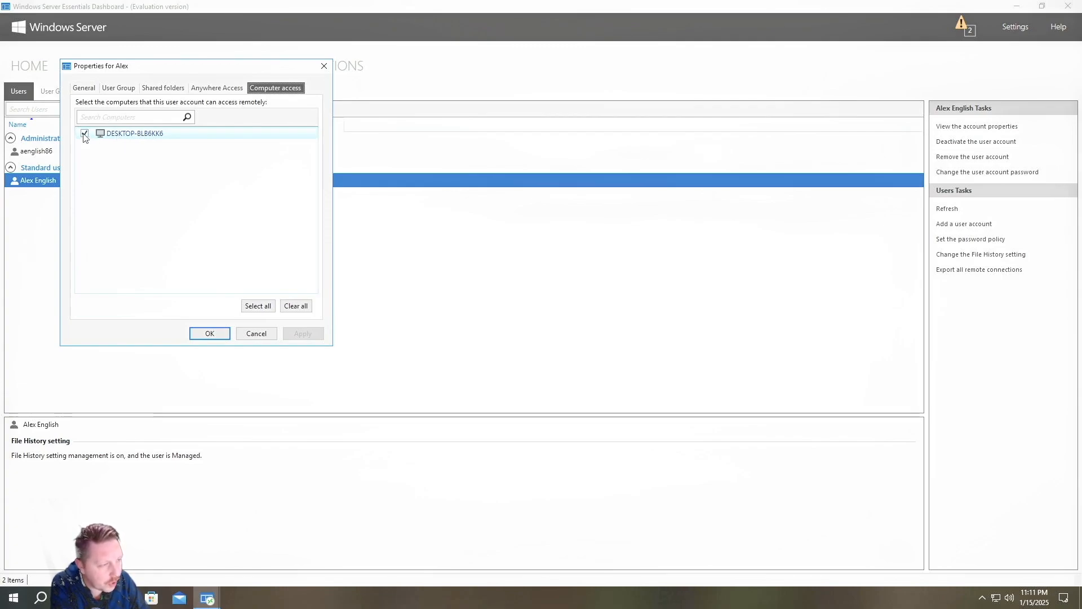
{"action": "left_click", "coordinate": [256, 334]}
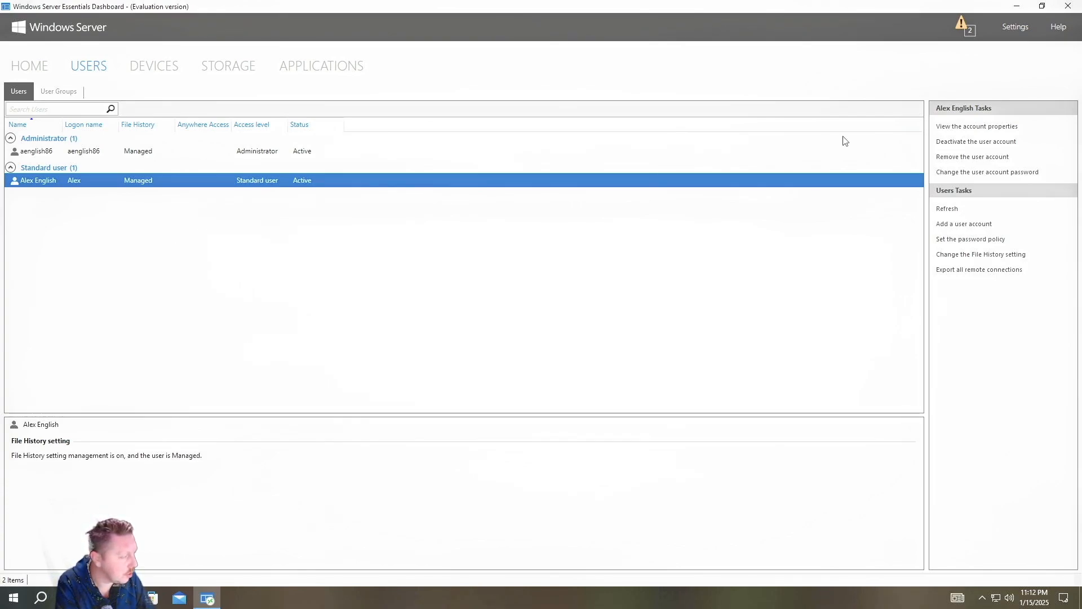
Close the Windows Server Essentials Dashboard window
{"action": "left_click", "coordinate": [1069, 7]}
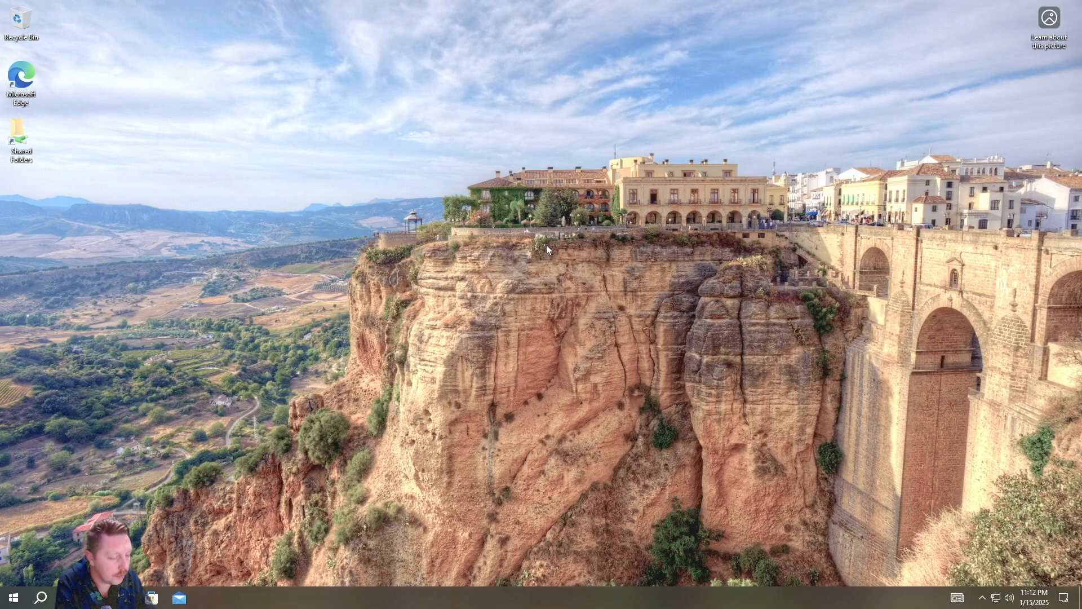